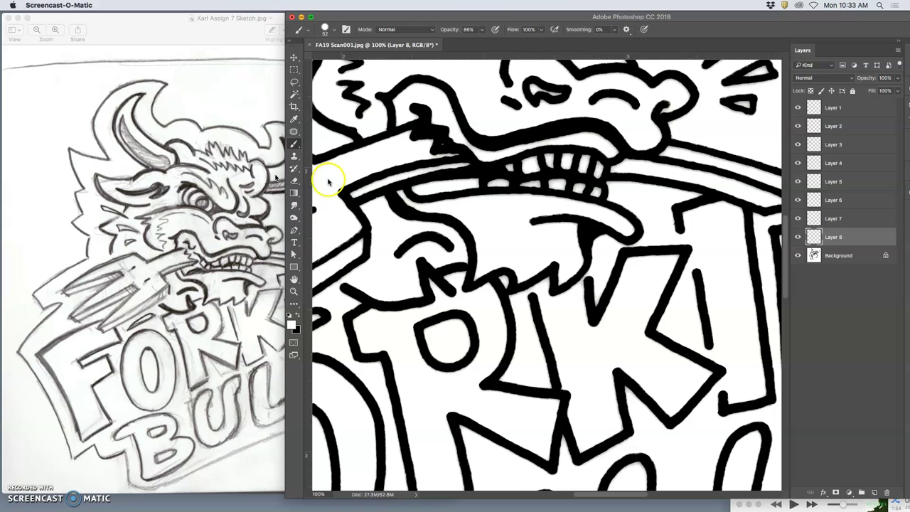
On Layer 8, set the brush opacity to 100% and open its size and hardness settings
scroll(551, 253, "up", 10)
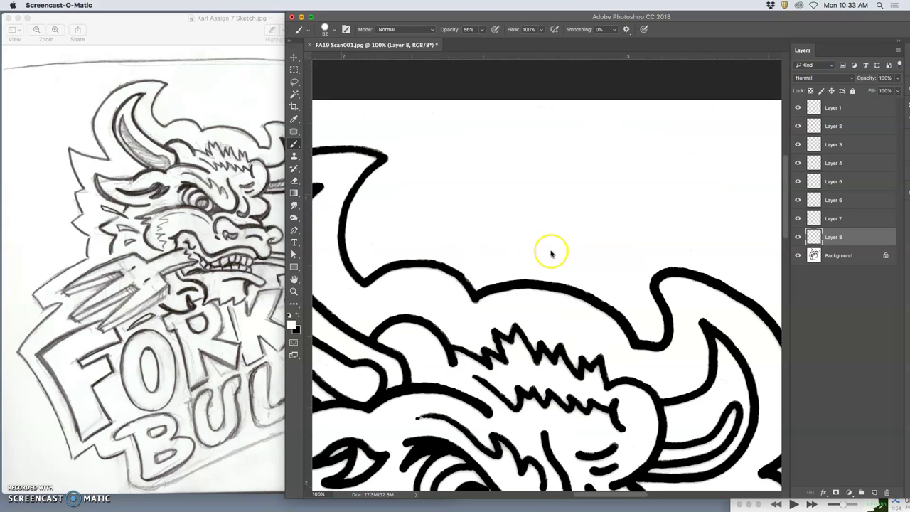
scroll(551, 253, "down", 8)
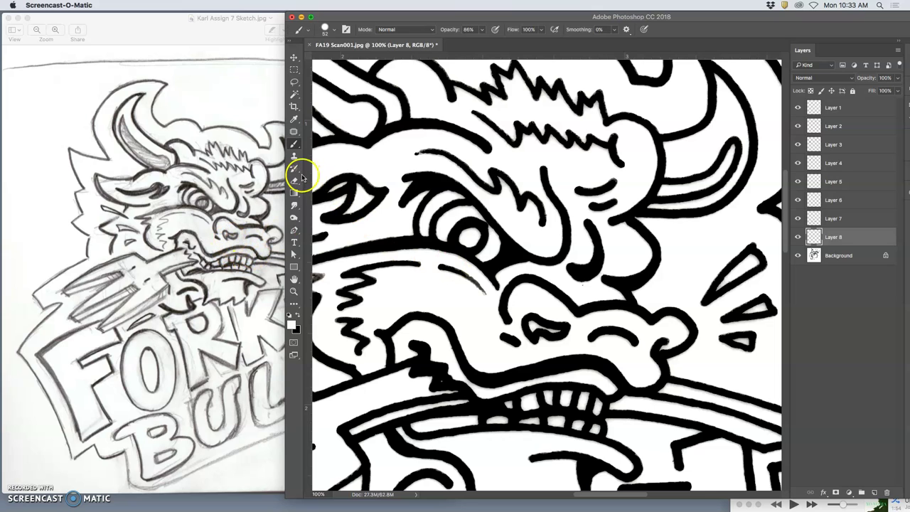
left_click(844, 240)
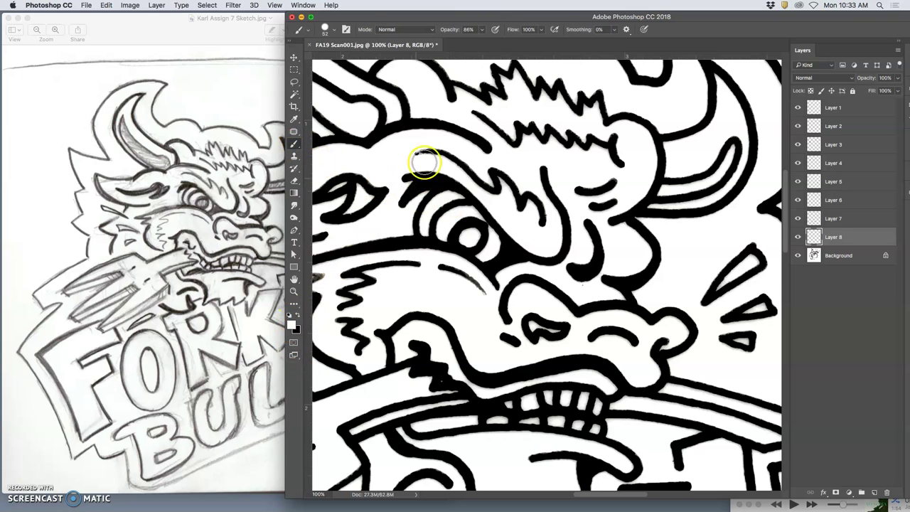
left_click(482, 30)
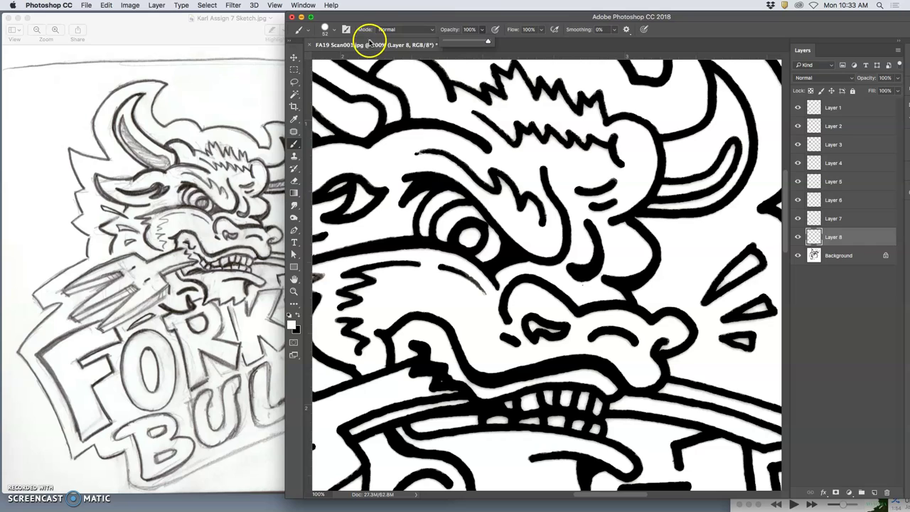
left_click(331, 30)
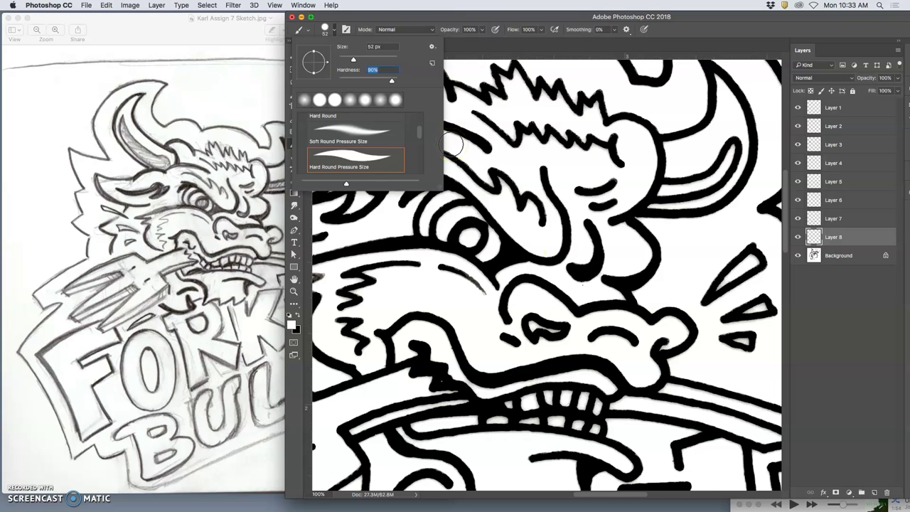
Paint white along the bull's upper lip on Layer 8 to thin the heavy black line, undoing the first try and repainting it
left_click(625, 361)
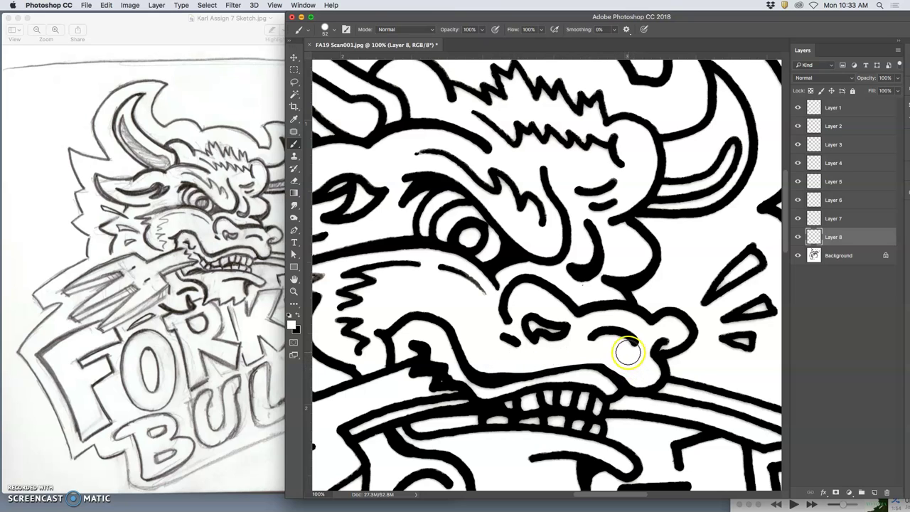
key("super+z")
left_click(616, 359)
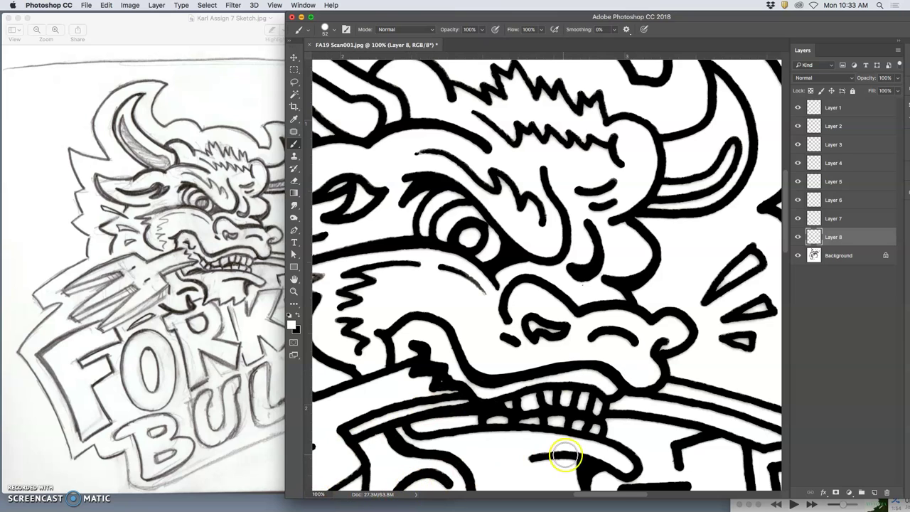
Compare the artwork with Layer 8 hidden and shown, and paint white over stray marks beside the accent marks near the snout
left_click(798, 238)
left_click(799, 240)
left_click(799, 241)
left_click(798, 240)
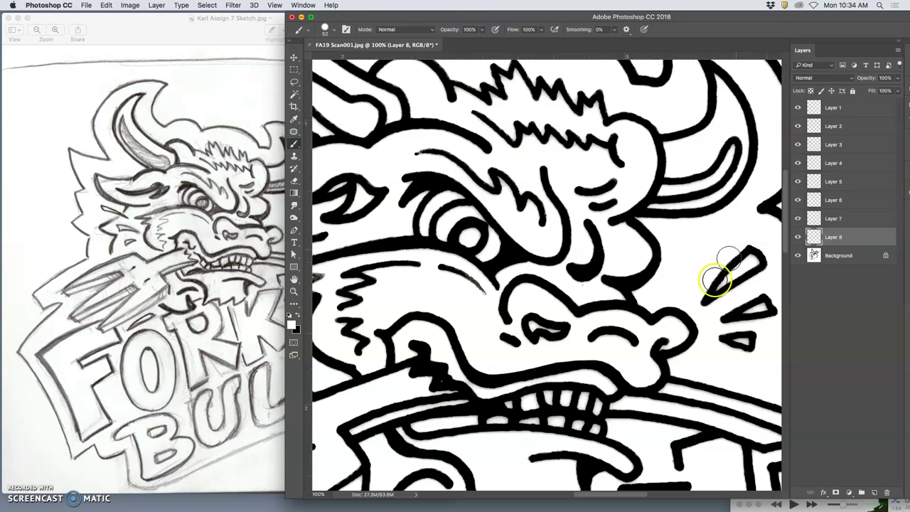
left_click(721, 372)
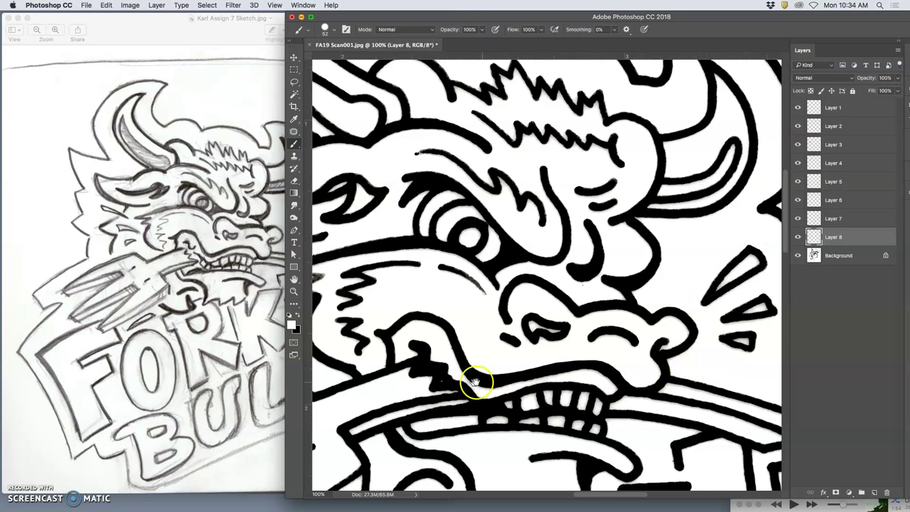
Paint white on Layer 8 over stray marks in the blank paper around the crescent mark below the BULL lettering
left_click_drag(467, 376, 481, 270)
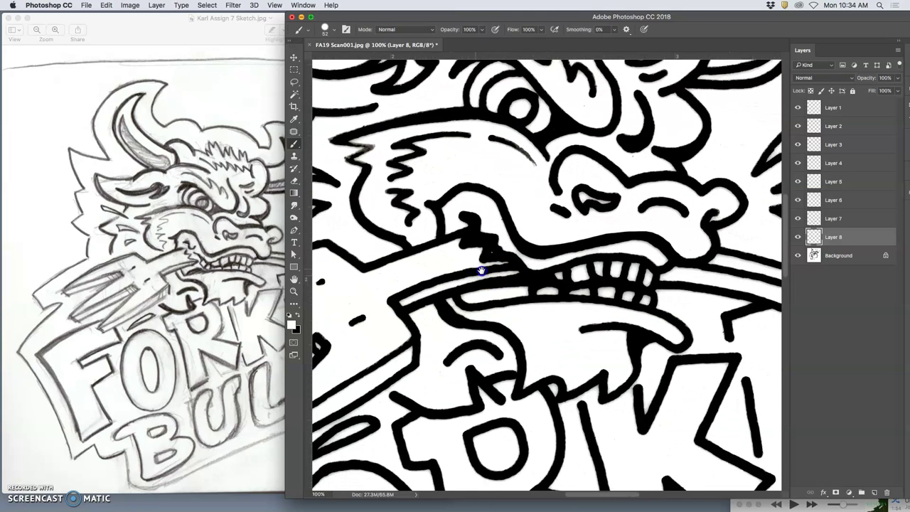
left_click_drag(514, 306, 738, 273)
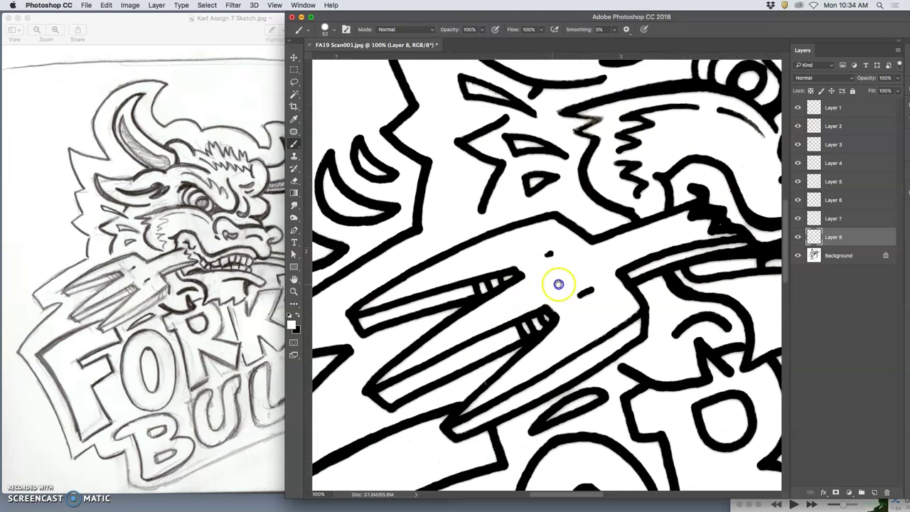
left_click_drag(558, 286, 657, 269)
left_click_drag(489, 312, 488, 142)
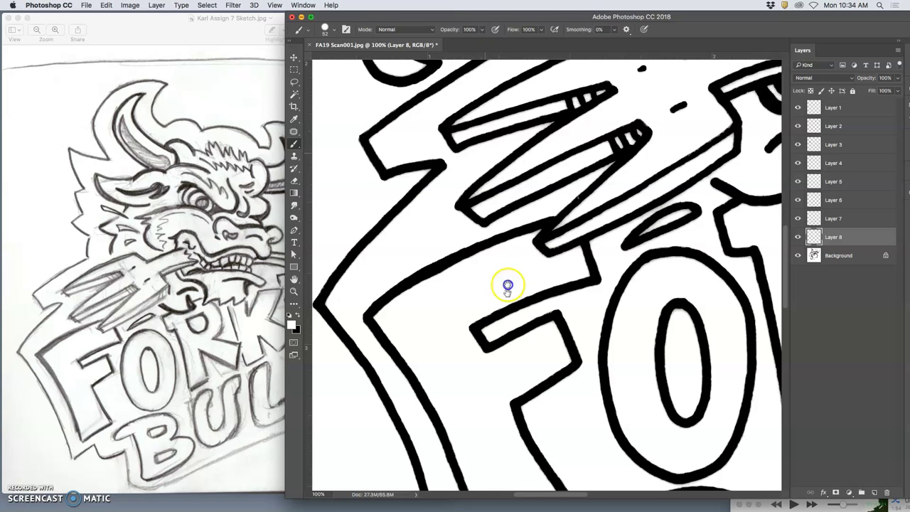
left_click_drag(508, 284, 489, 175)
left_click_drag(530, 310, 668, 213)
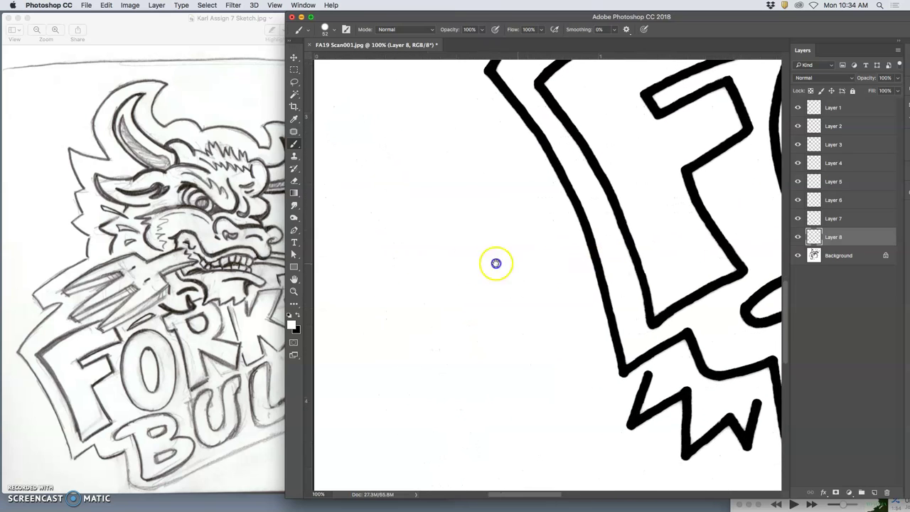
left_click_drag(495, 264, 398, 249)
left_click_drag(630, 274, 517, 308)
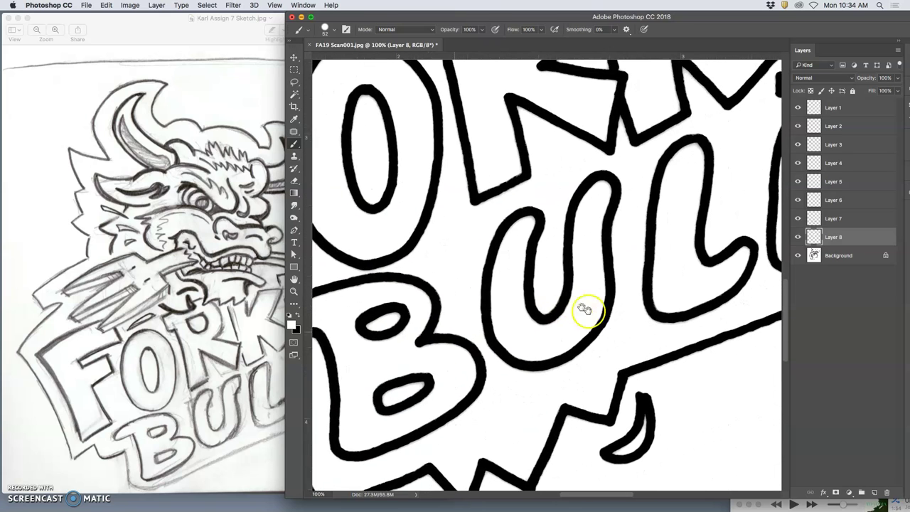
left_click(644, 407)
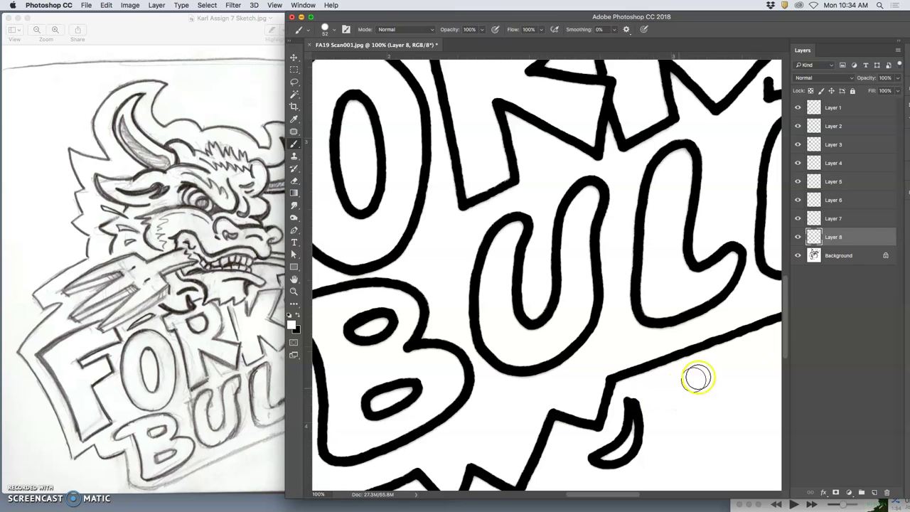
left_click(844, 245)
left_click(661, 373)
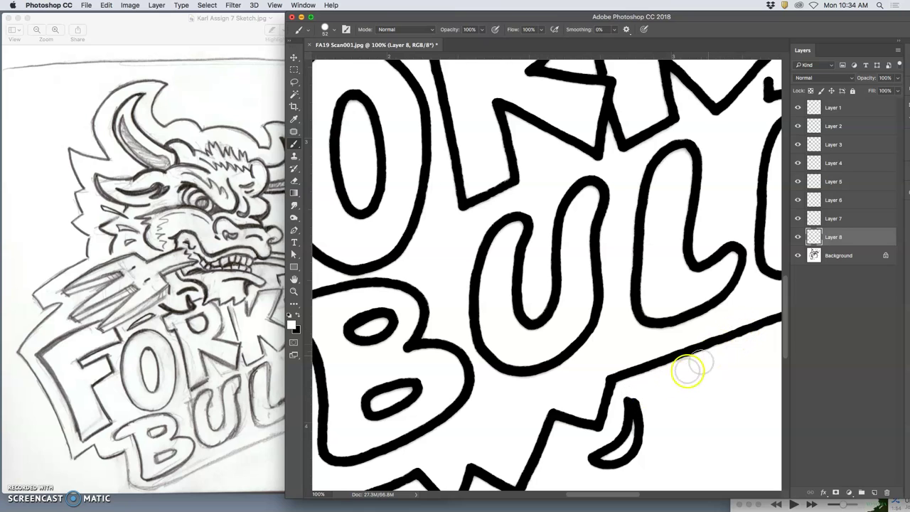
left_click(630, 400)
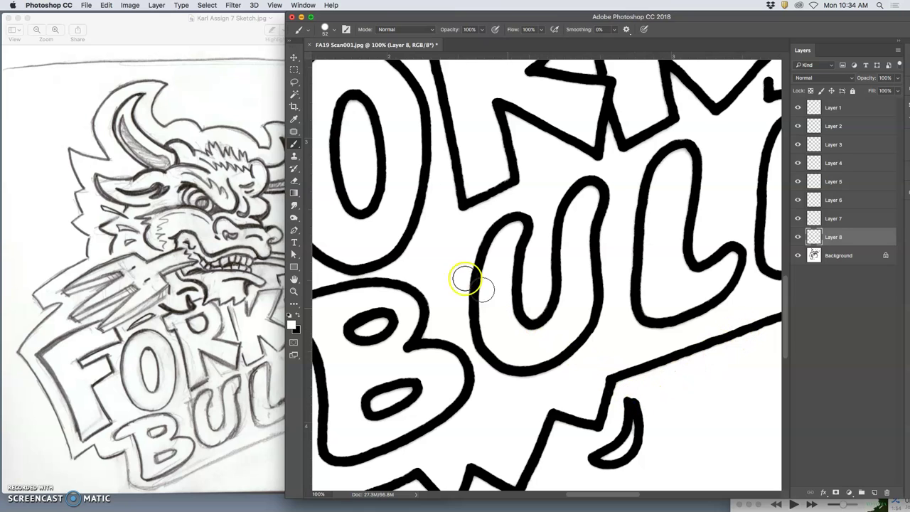
Trim the upper tip of the crescent mark with the white brush and move Layer 8 directly below Layer 1 in the stack
left_click(294, 145)
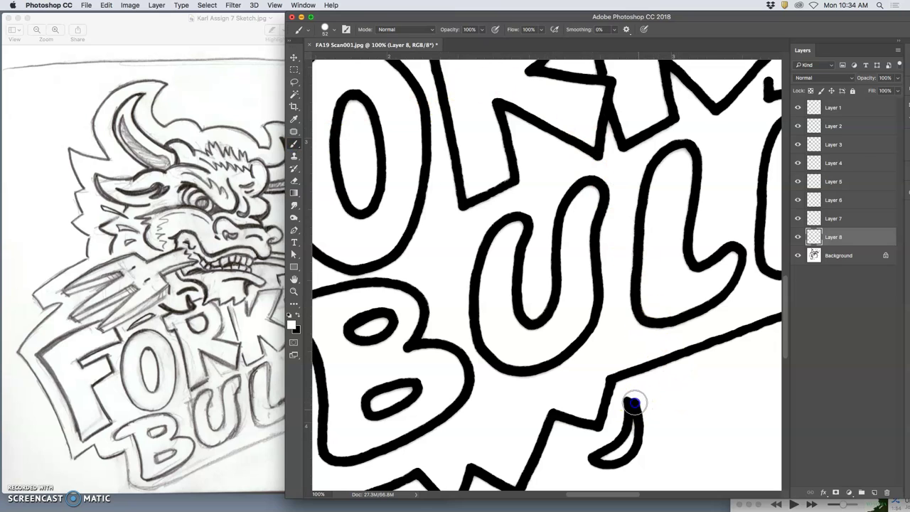
left_click(841, 242)
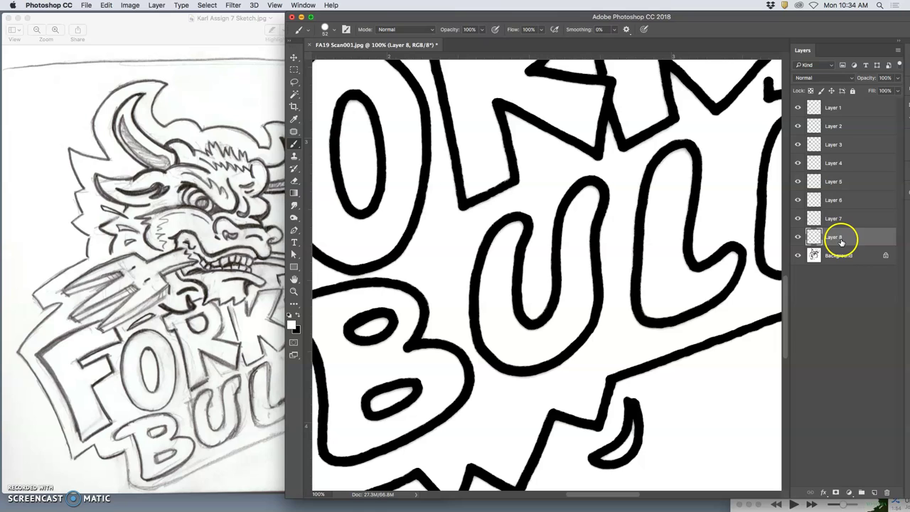
left_click_drag(836, 243, 836, 117)
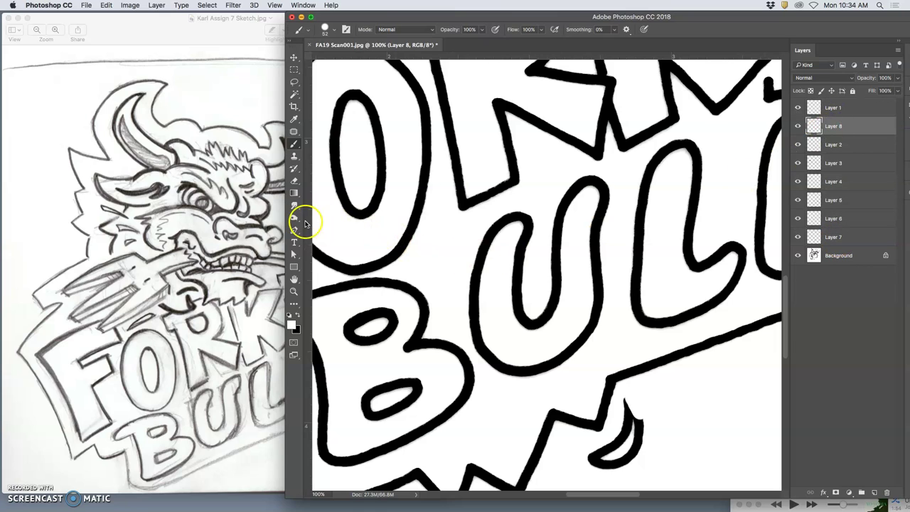
Erase the white touch-up around the crescent's upper tip using a lasso selection, deselect, and repaint the tip to a point with the brush
left_click(295, 82)
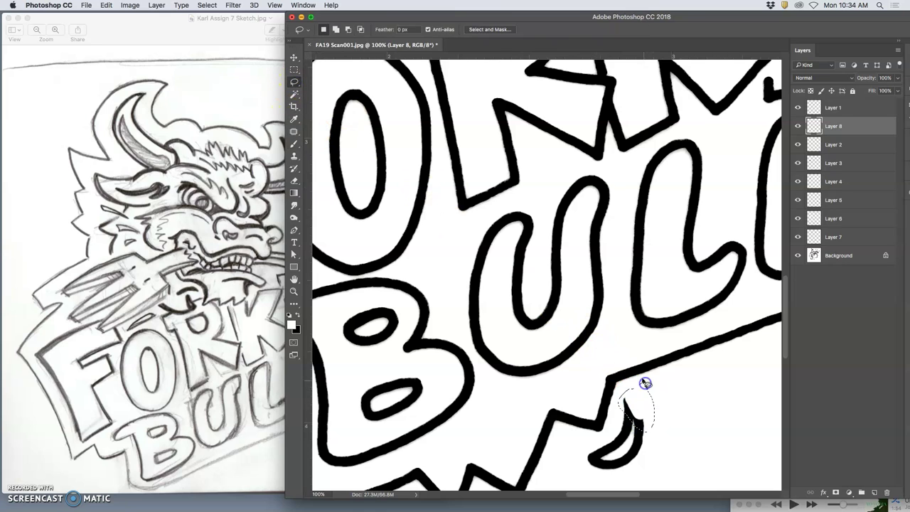
left_click(295, 182)
key("super+d")
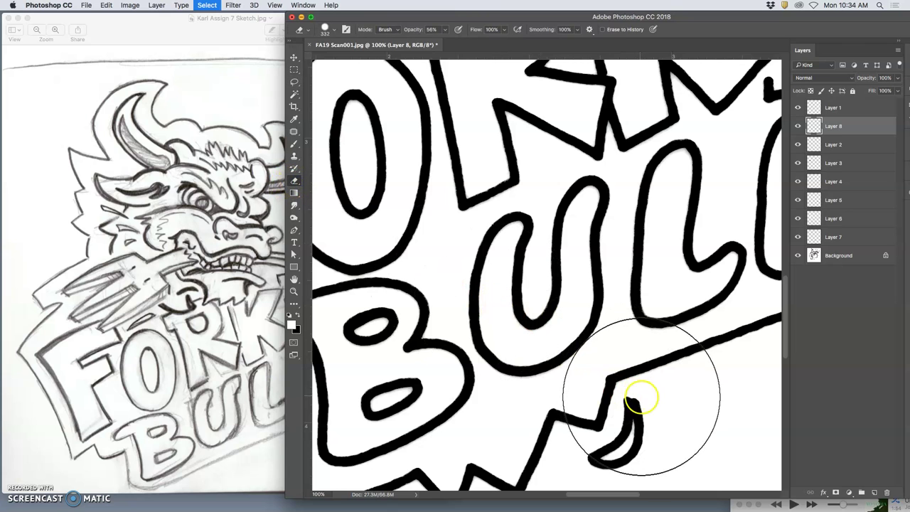
left_click(294, 143)
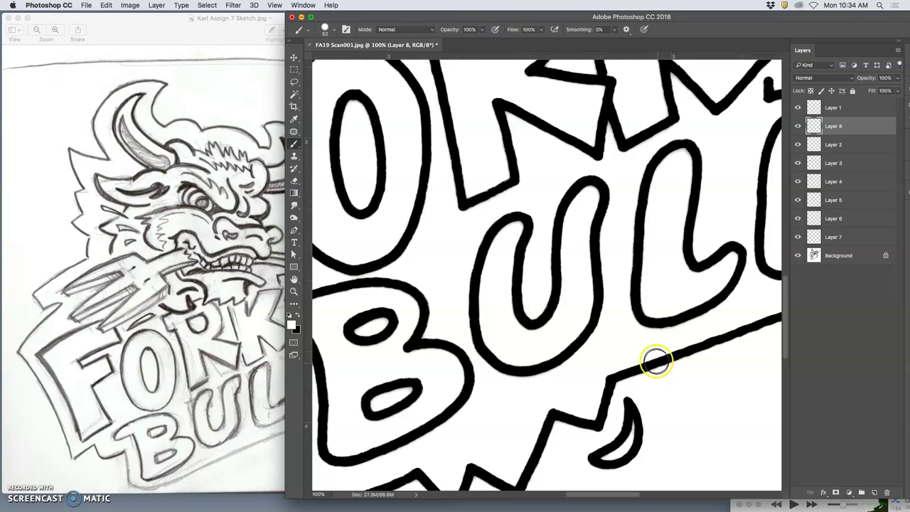
Check the document's width, height and resolution in Image Size, leaving the settings as they are
left_click_drag(590, 330, 377, 222)
left_click_drag(538, 263, 457, 391)
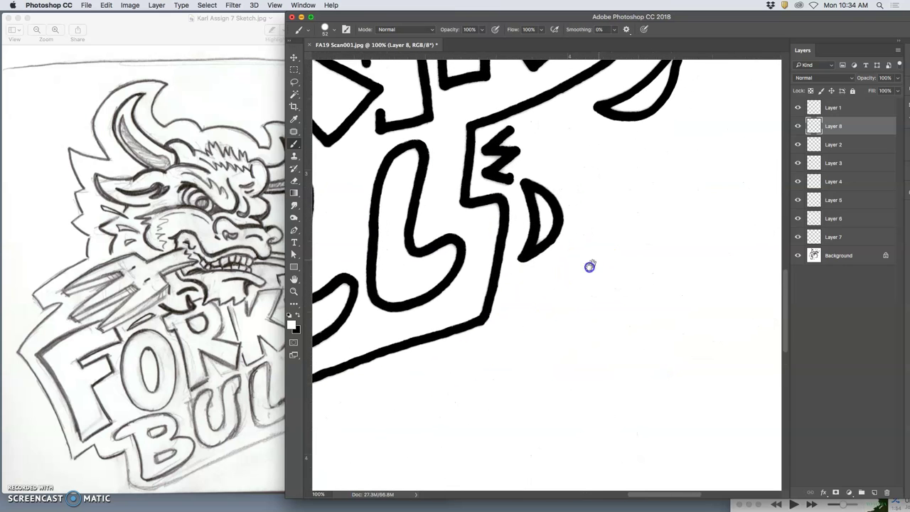
left_click_drag(589, 266, 500, 374)
mouse_move(606, 162)
left_mouse_down()
mouse_move(545, 306)
mouse_move(569, 339)
mouse_move(571, 266)
mouse_move(609, 341)
mouse_move(609, 310)
mouse_move(575, 298)
mouse_move(635, 264)
mouse_move(618, 284)
left_mouse_up()
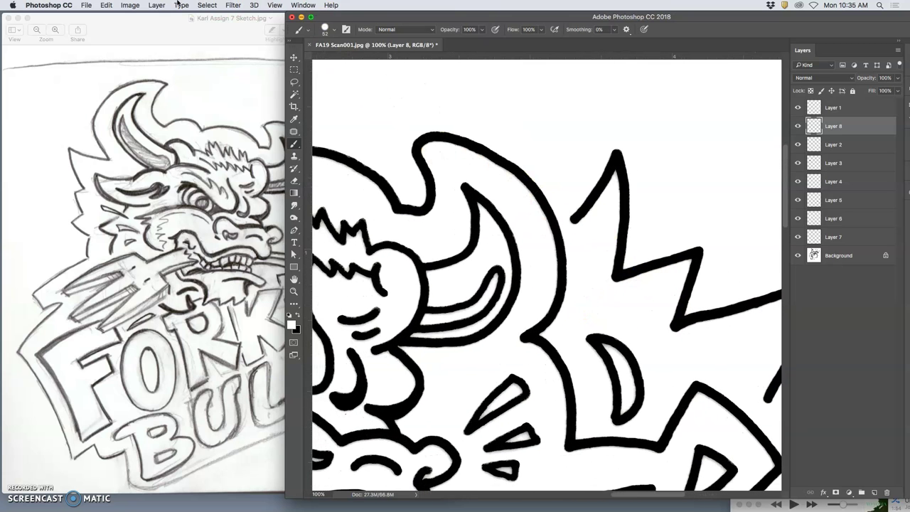
left_click(131, 5)
left_click(142, 76)
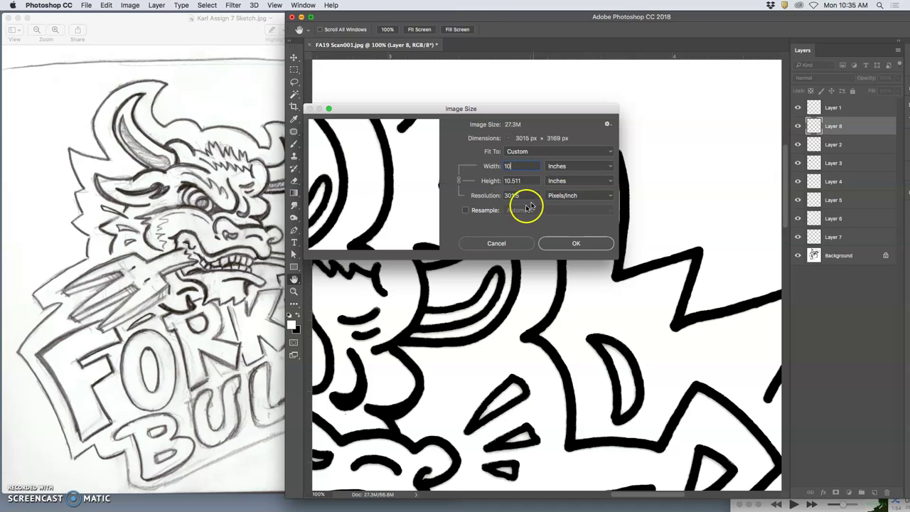
left_click(523, 241)
Touch up the open ends of the jagged spike outline beside the bull's horn with the white brush
key("super+minus")
key("super+minus")
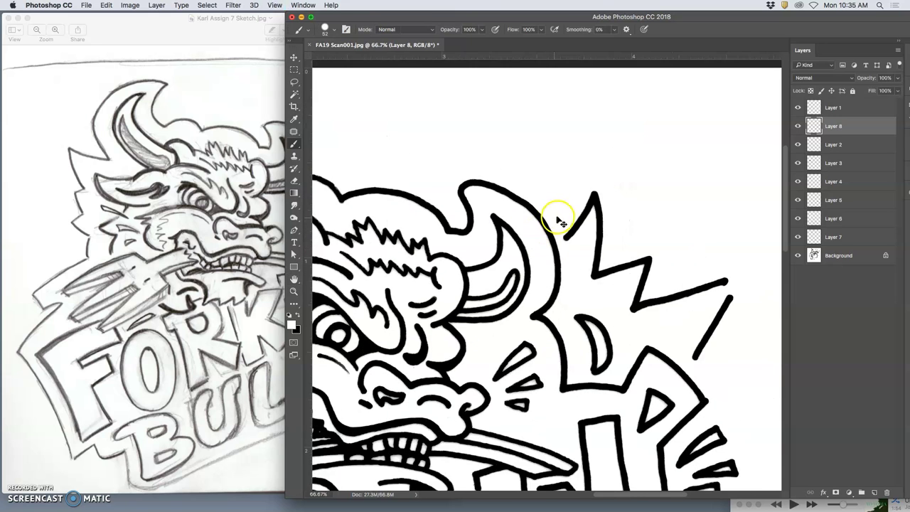
key("super+minus")
key("super+plus")
key("super+plus")
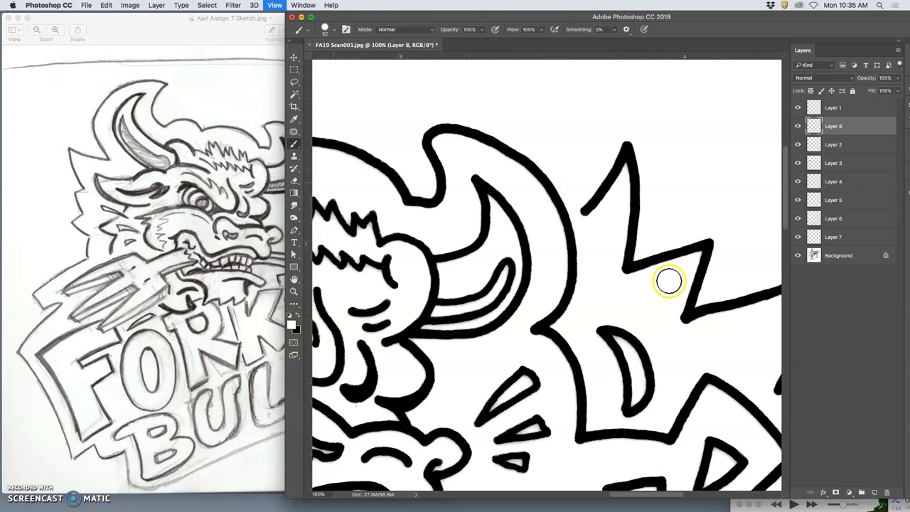
left_click_drag(666, 254, 497, 178)
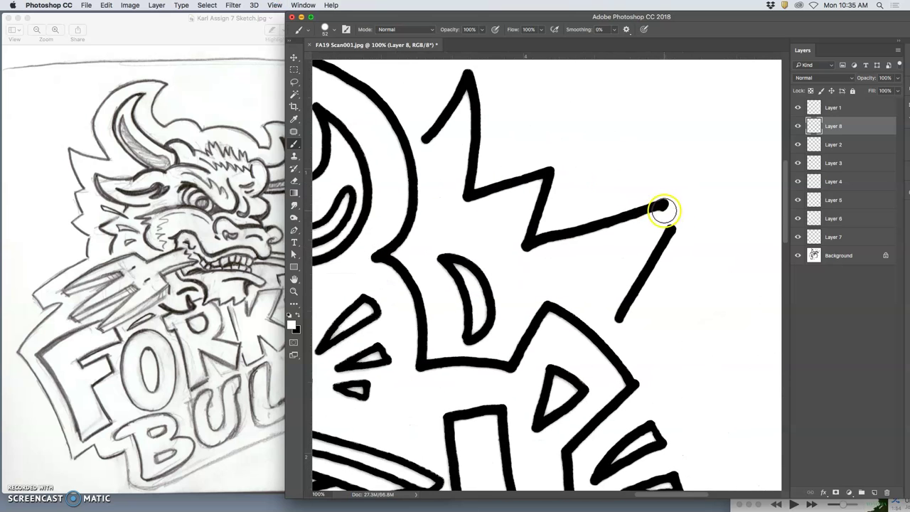
key("super+plus")
key("super+plus")
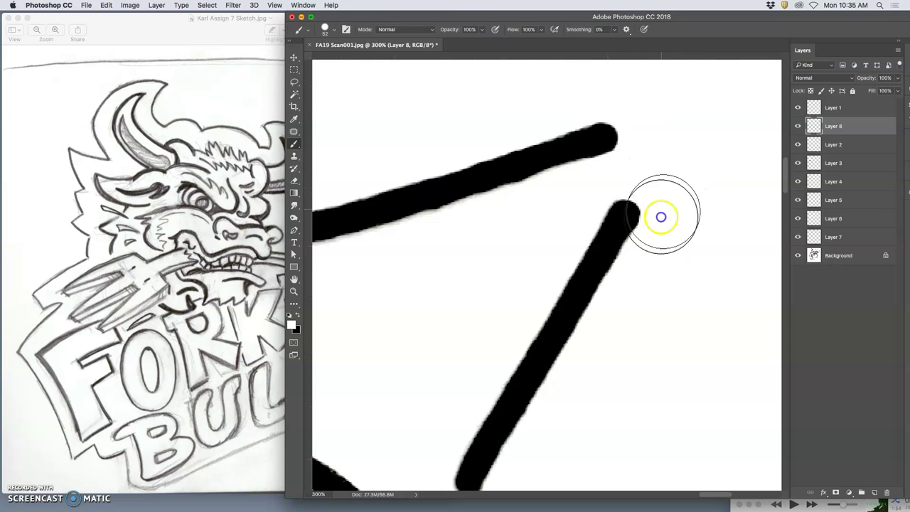
Paint white around the outer corner of the banner outline below the open spike line to sharpen it
key("super+minus")
key("super+minus")
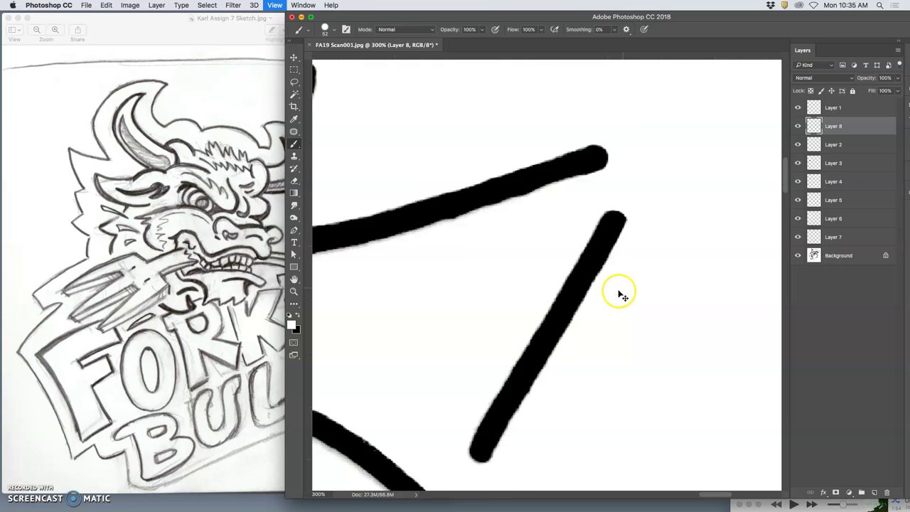
key("super+minus")
key("super+equal")
key("super+equal")
key("super+equal")
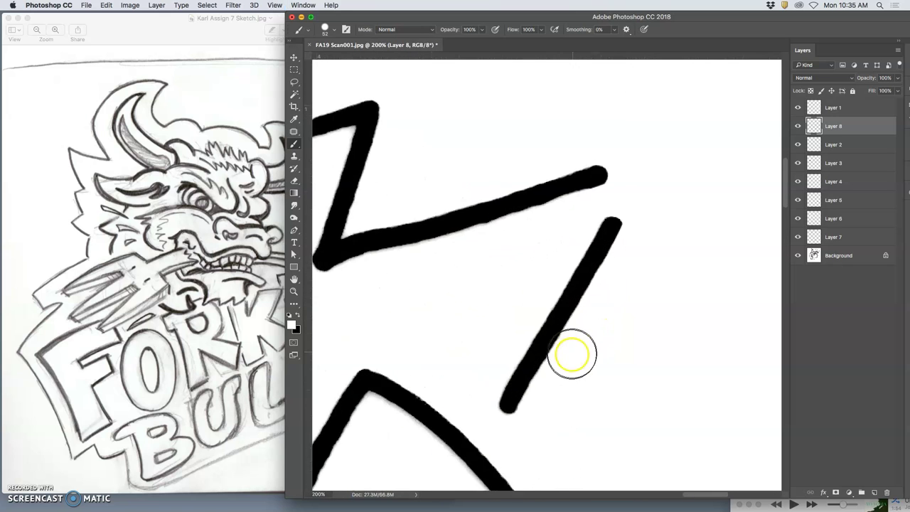
key("super+equal")
left_click_drag(561, 370, 484, 140)
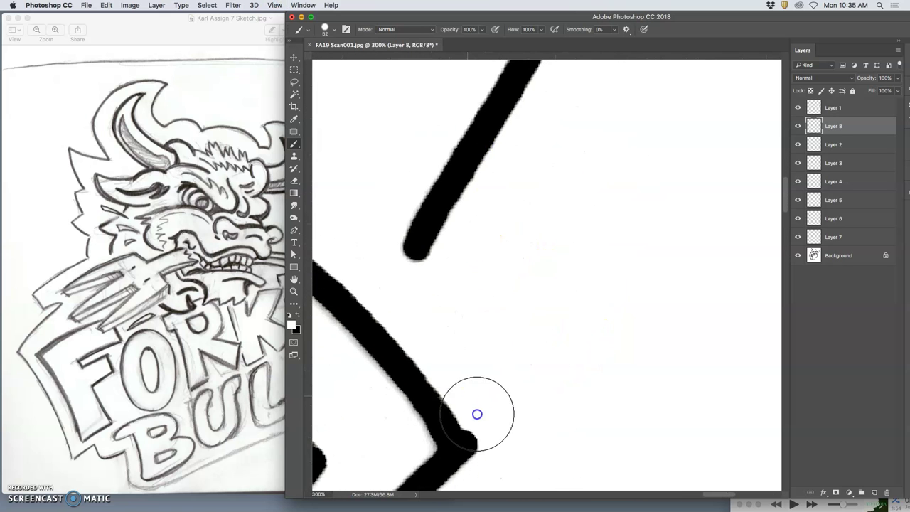
mouse_move(488, 441)
left_mouse_down()
mouse_move(470, 413)
mouse_move(487, 455)
left_mouse_up()
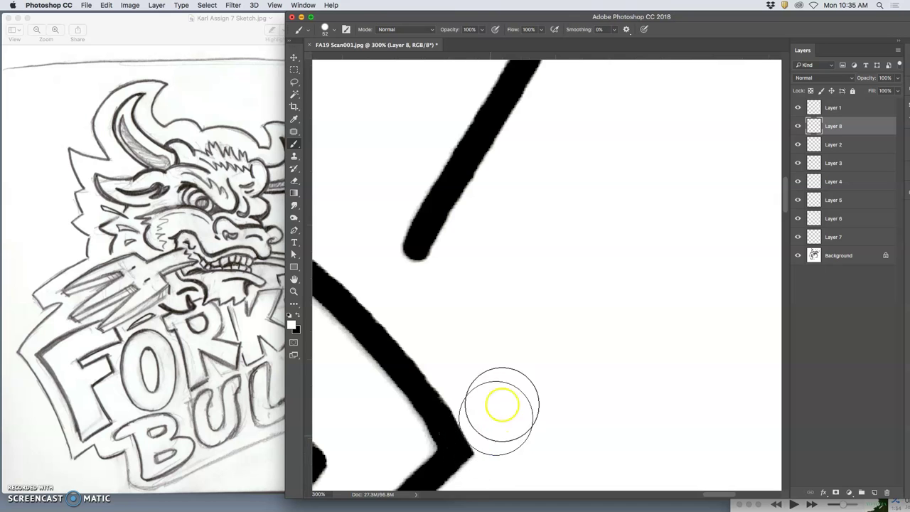
key("super+minus")
key("super+minus")
key("super+minus")
key("super+minus")
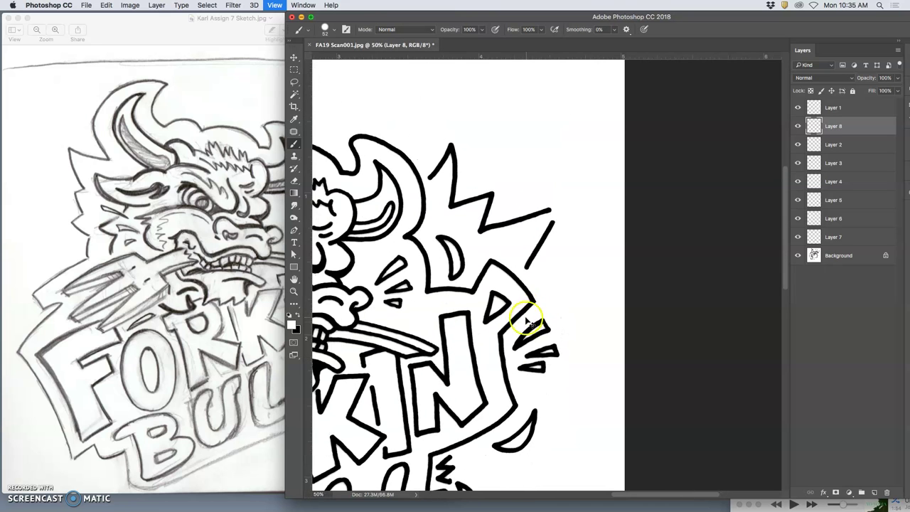
Thin the inner line of the bull's large horn with a white brush stroke on the correction layer
key("super+minus")
key("super+minus")
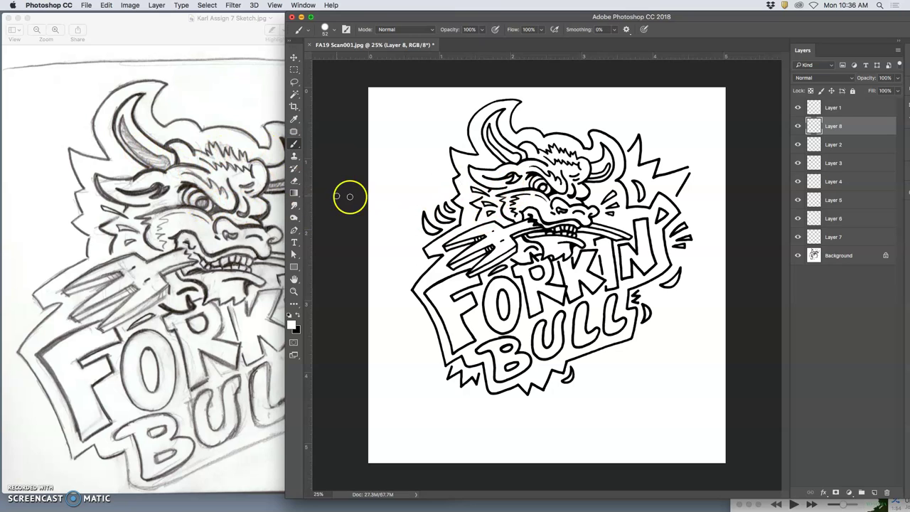
scroll(558, 231, "up", 6)
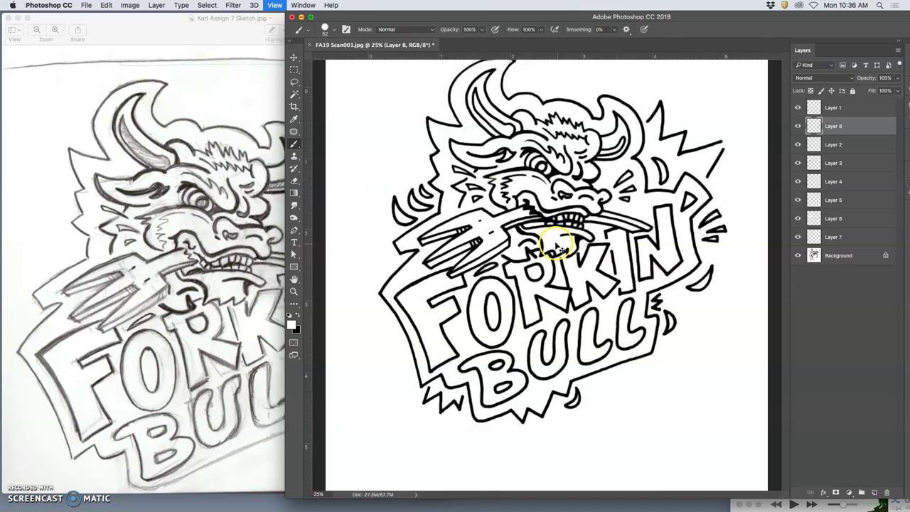
scroll(555, 239, "up", 5)
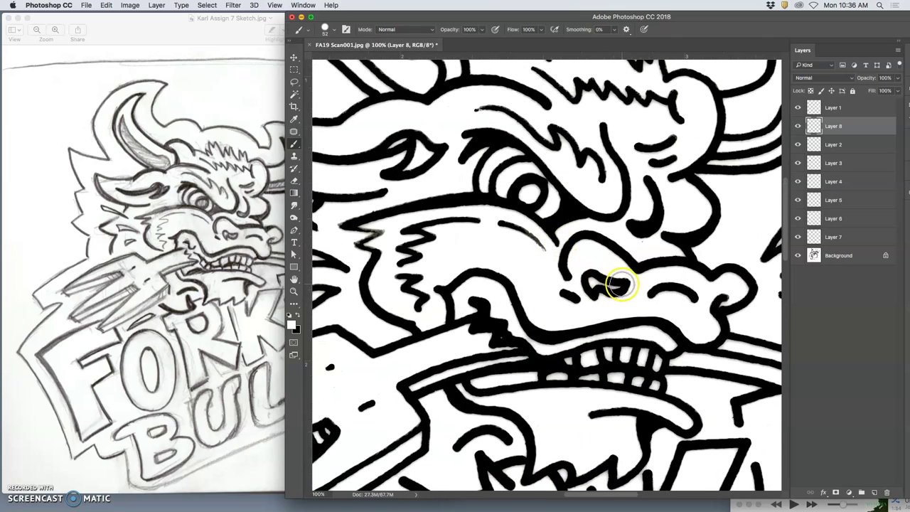
scroll(512, 262, "up", 8)
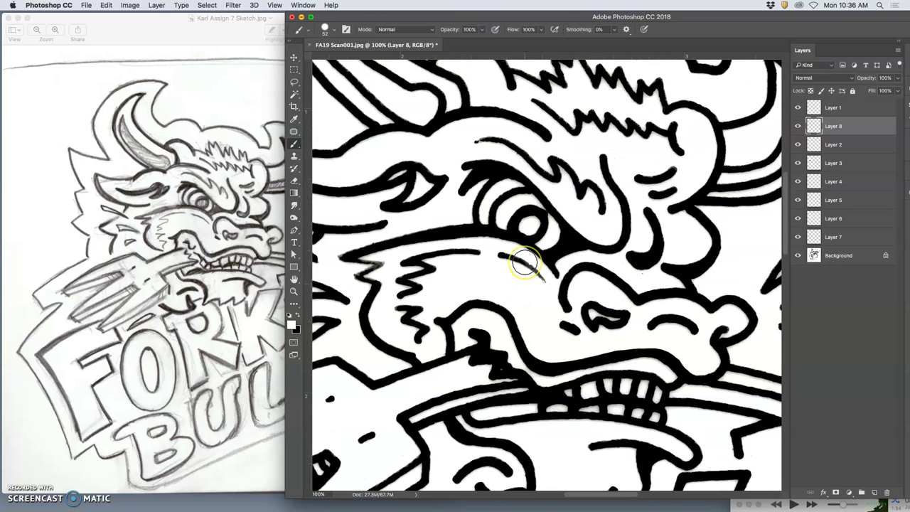
scroll(500, 261, "left", 8)
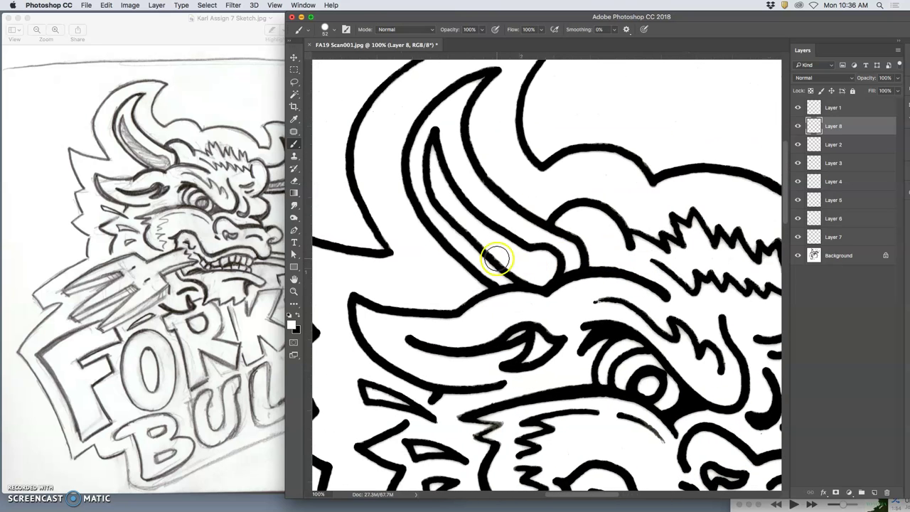
scroll(540, 270, "left", 2)
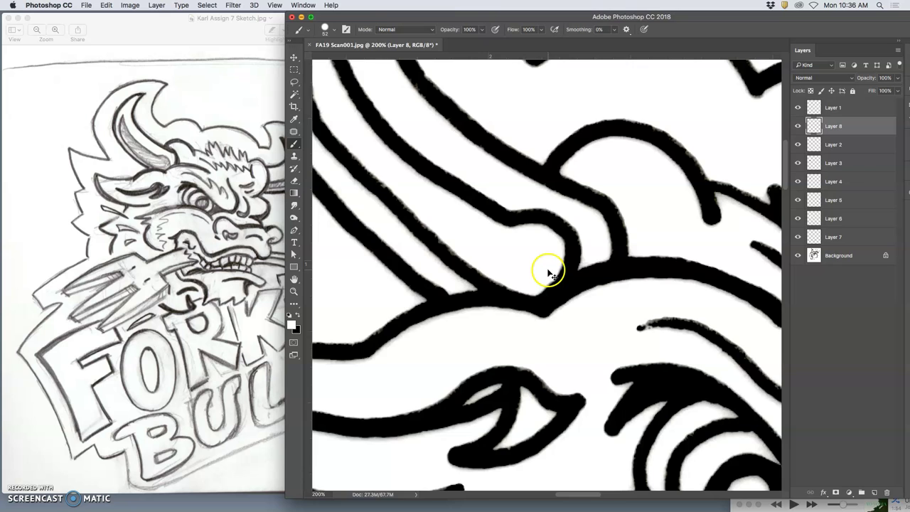
key("super+minus")
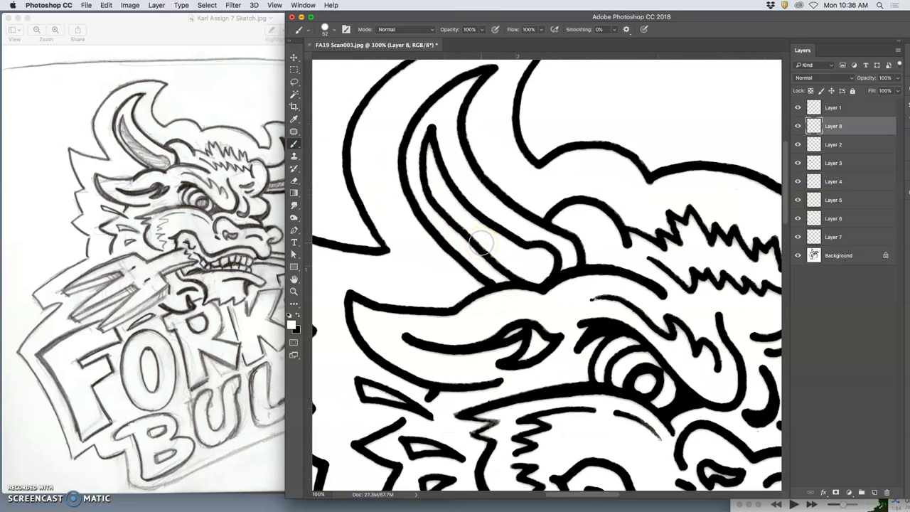
mouse_move(450, 187)
left_mouse_down()
mouse_move(442, 197)
mouse_move(453, 212)
mouse_move(438, 193)
mouse_move(504, 256)
mouse_move(447, 206)
mouse_move(508, 262)
left_mouse_up()
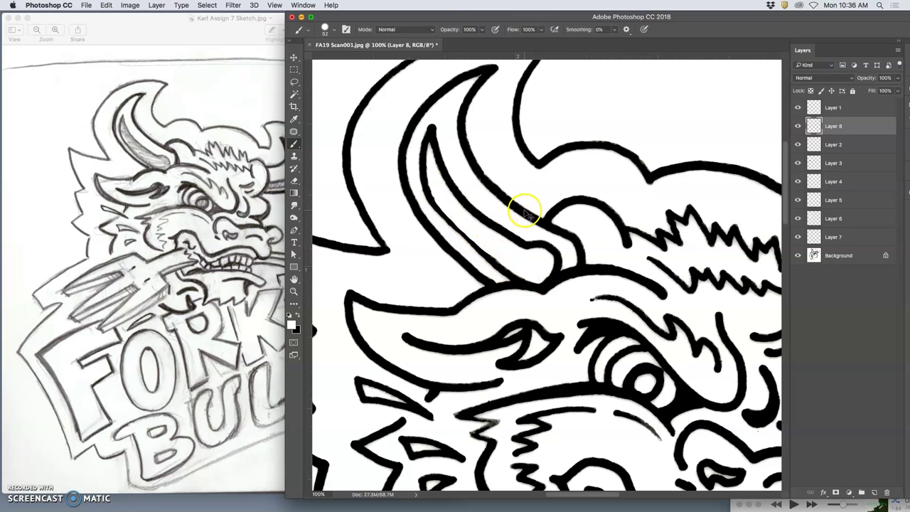
key("super+z")
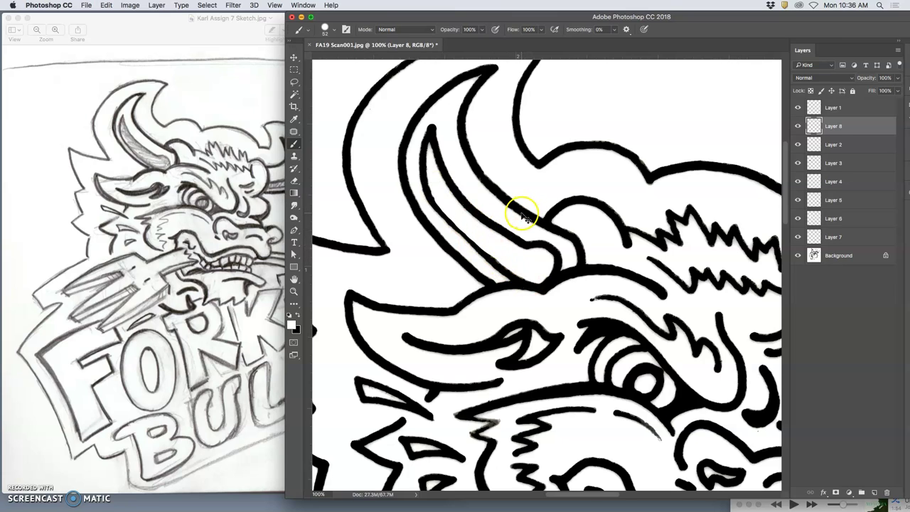
Set up saving a copy of the cleaned-up drawing to the Desktop in JPEG format
key("super+minus")
key("super+minus")
key("super+minus")
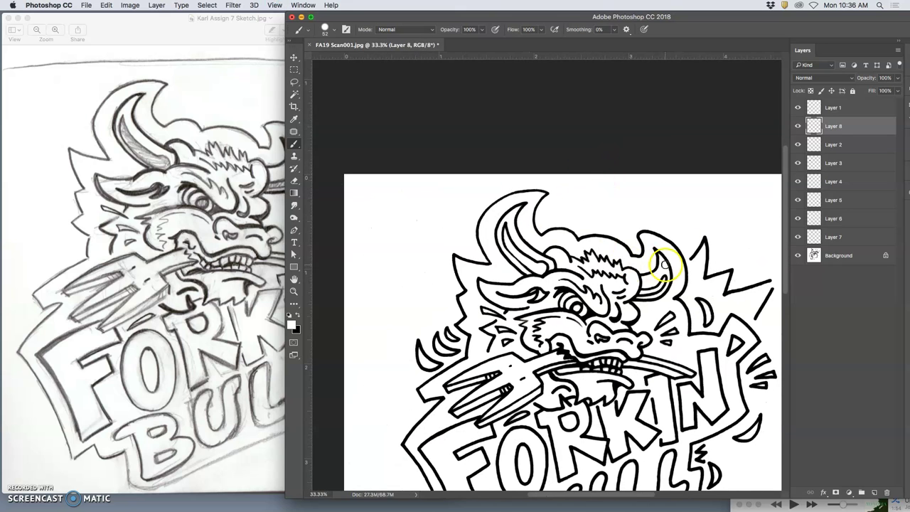
scroll(663, 265, "down", 5)
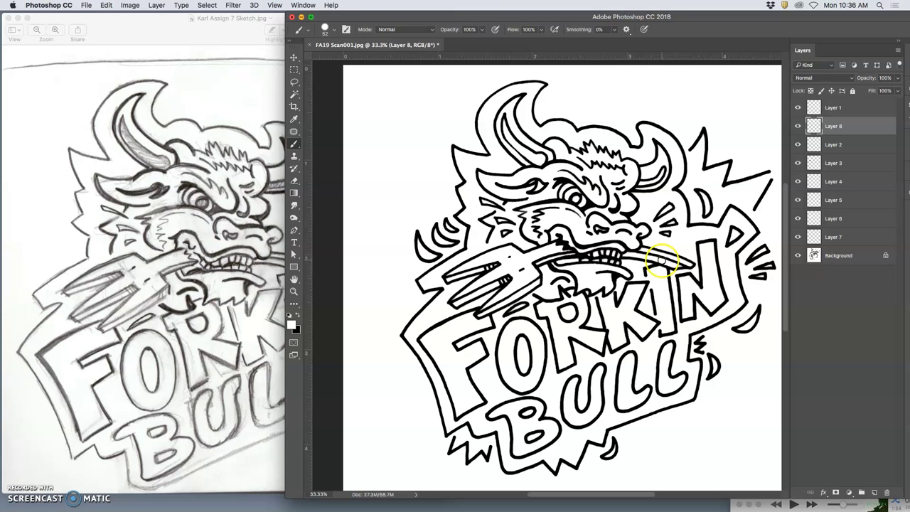
scroll(661, 263, "right", 3)
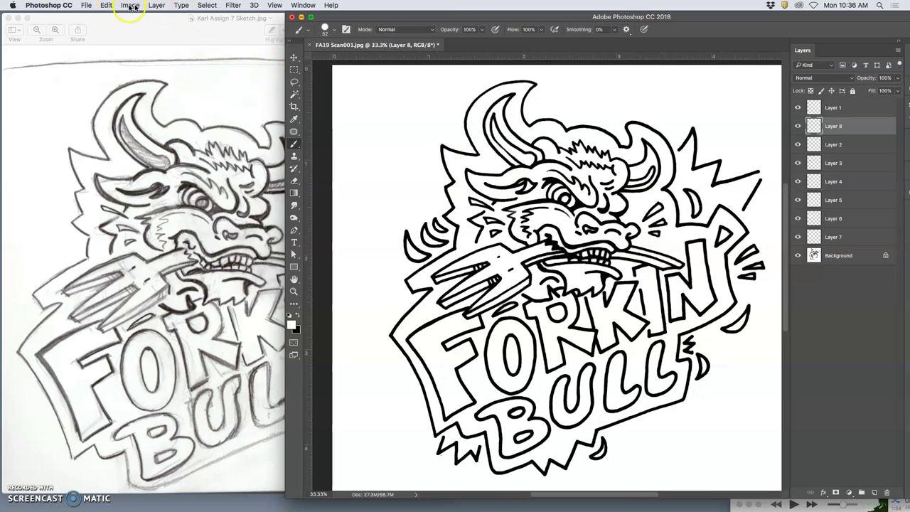
left_click(87, 6)
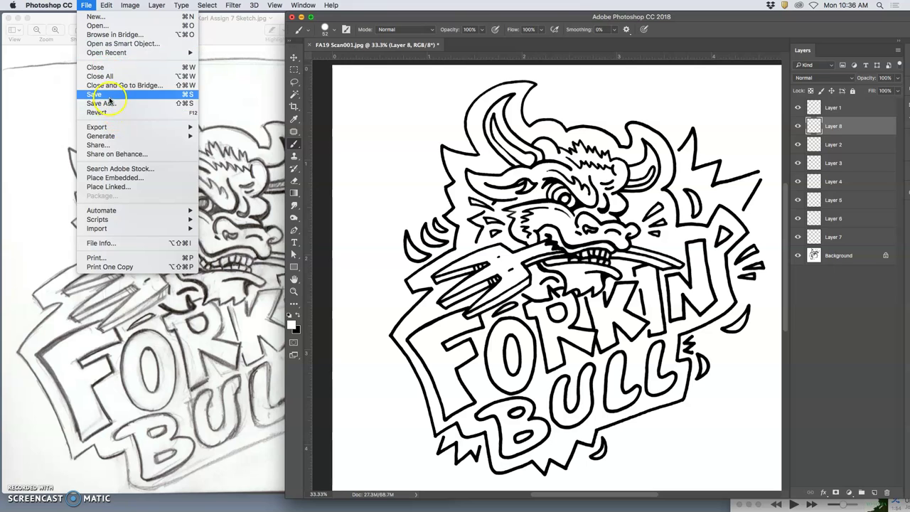
left_click(103, 103)
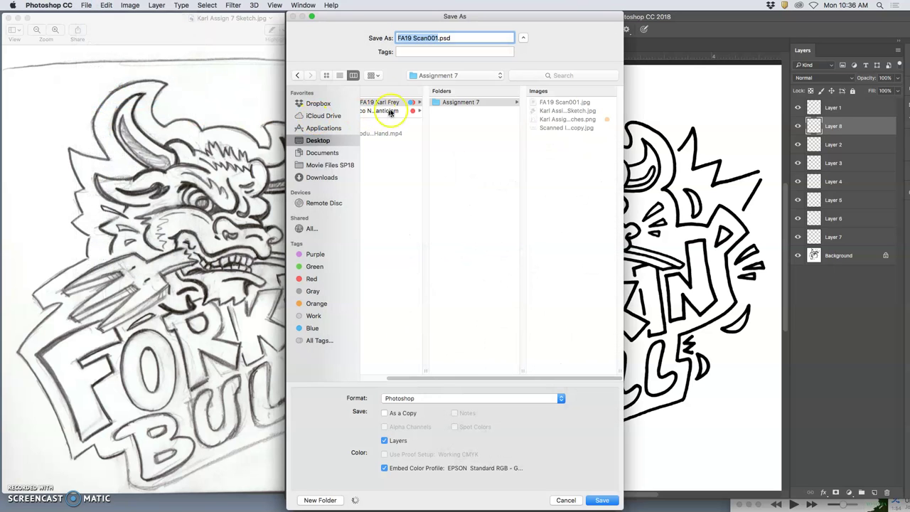
key("super+d")
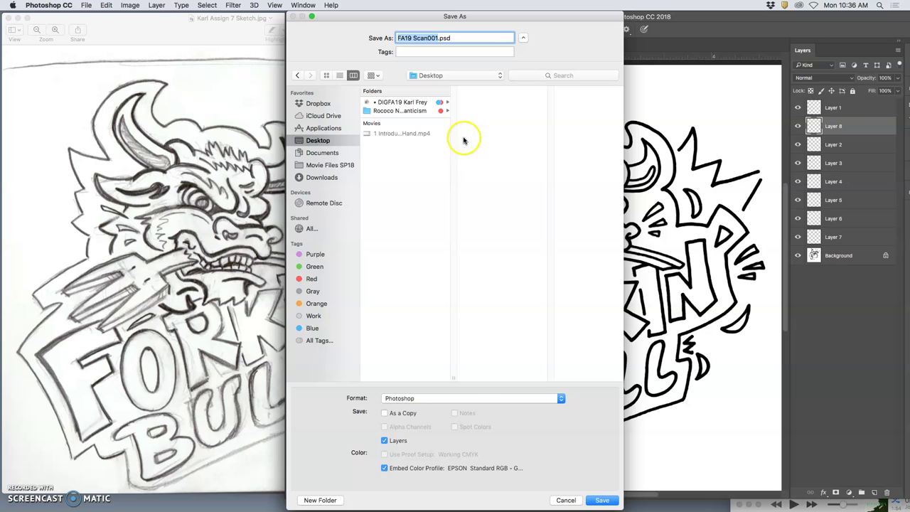
left_click(458, 399)
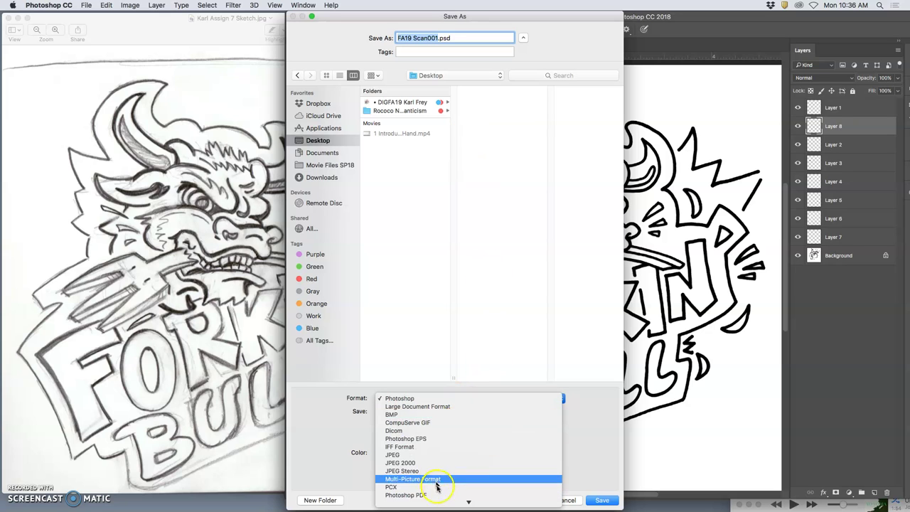
left_click(435, 435)
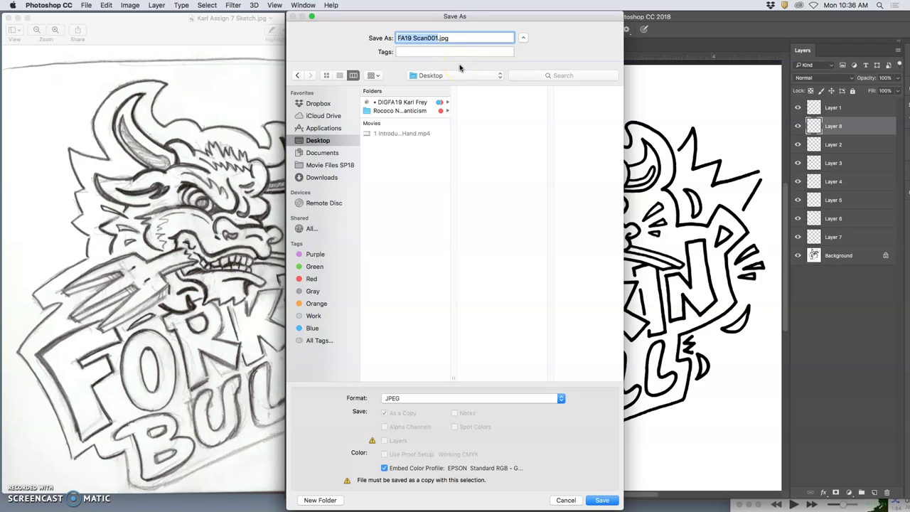
Name the JPEG copy with the artist's first name followed by "test to Live Trace" and save it at Maximum quality 12
type("Karl test to Live Trace")
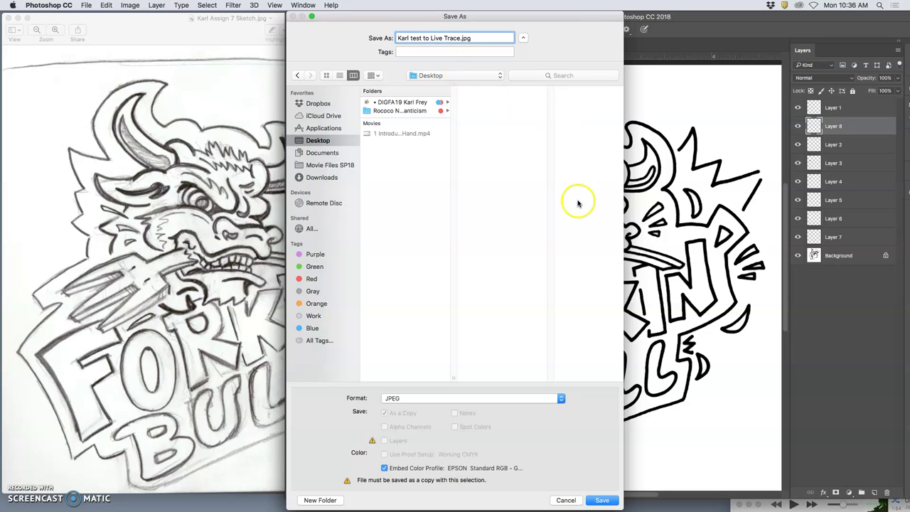
left_click(602, 501)
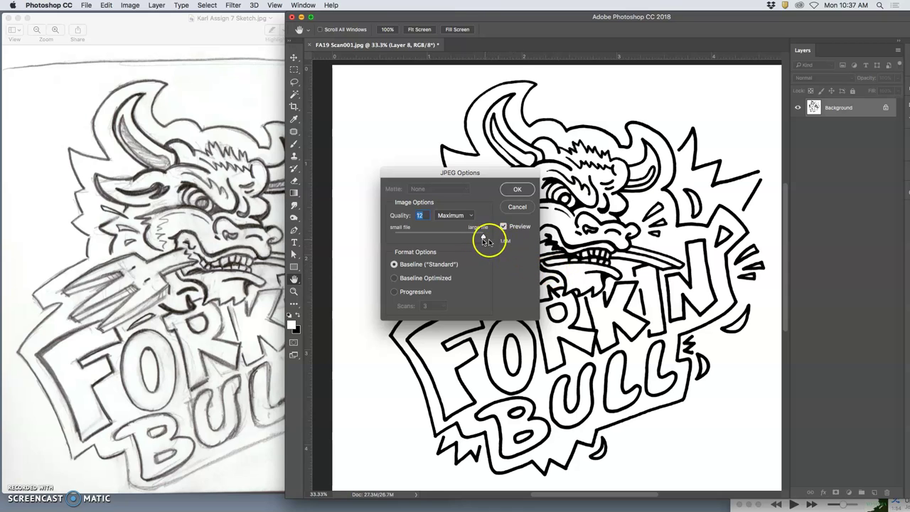
left_click(517, 189)
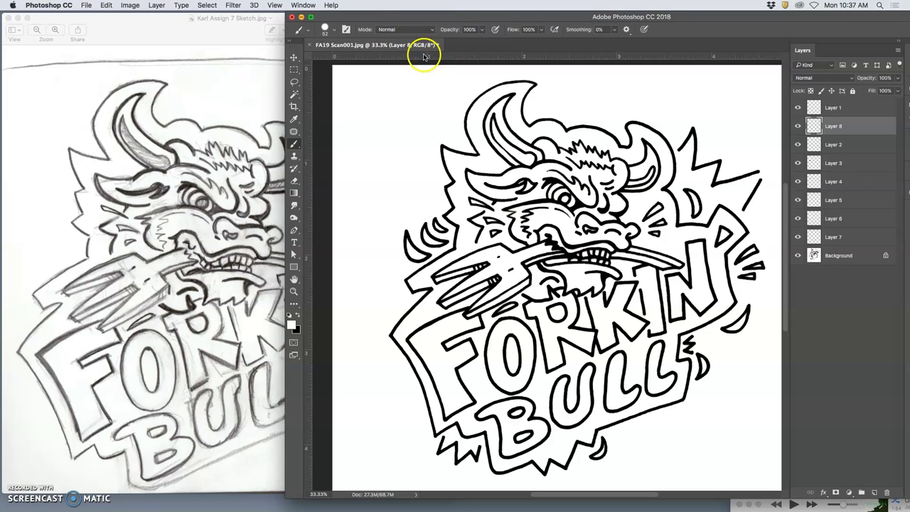
Keep the layered drawing open and minimize both its window and the sketch preview to reveal the desktop
left_click(292, 17)
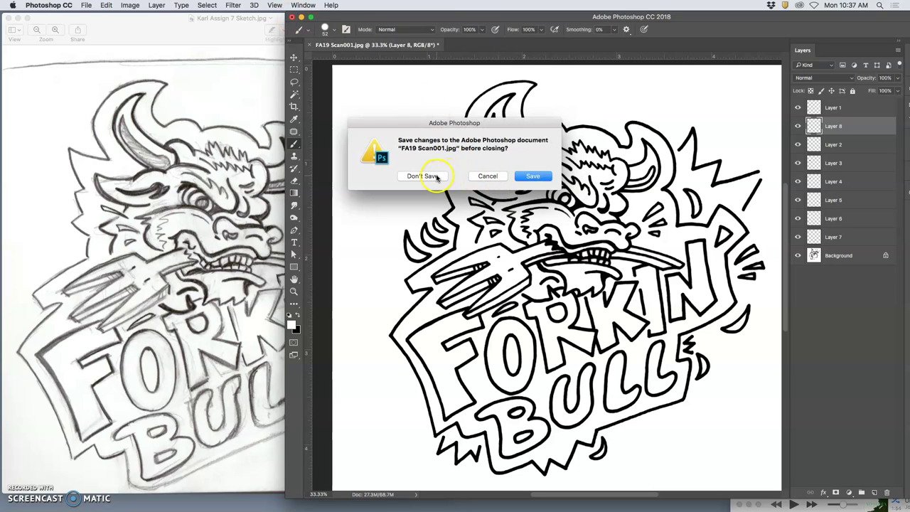
left_click(488, 176)
left_click(302, 19)
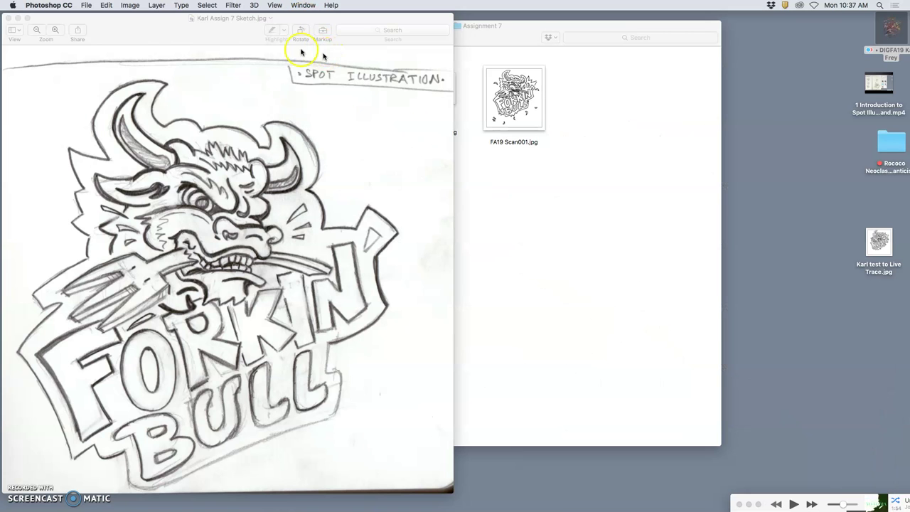
left_click(17, 17)
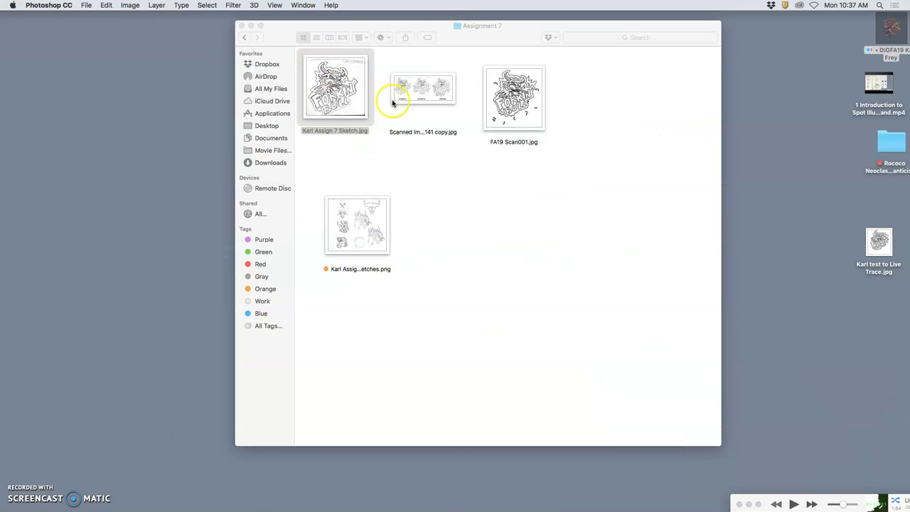
Reposition the saved "test to Live Trace" JPEG on the desktop and open it with Adobe Illustrator CC 2018
left_click(882, 241)
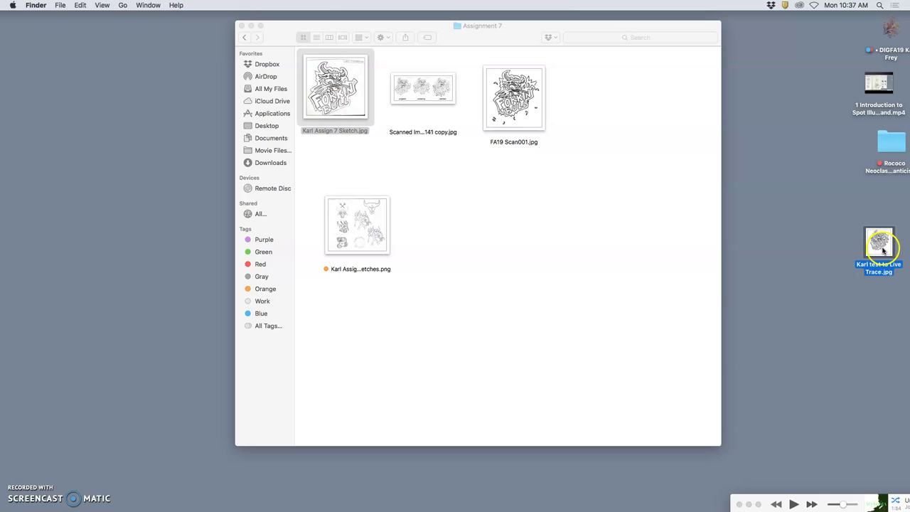
left_click_drag(886, 256, 859, 215)
right_click(858, 213)
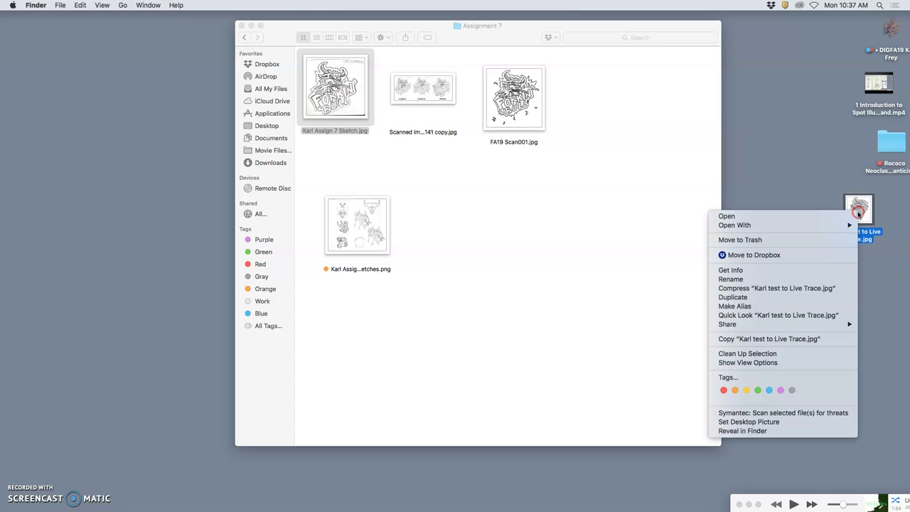
left_click(858, 213)
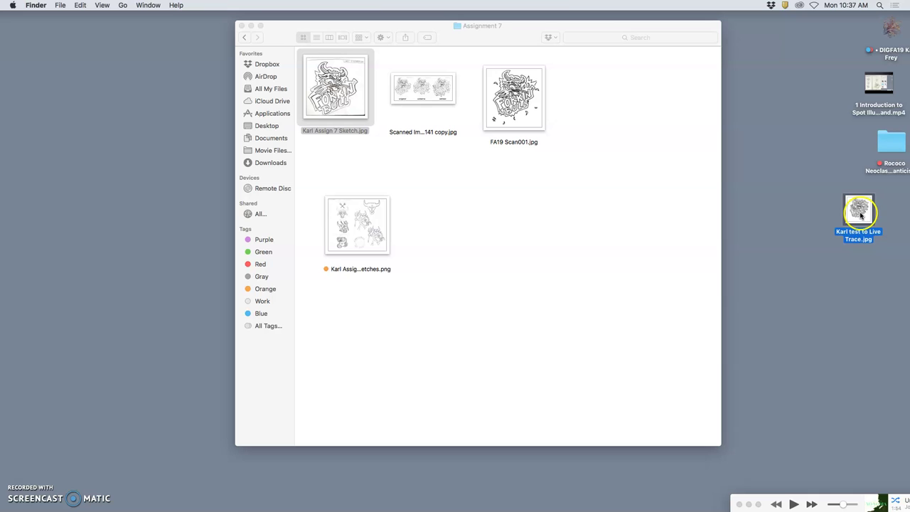
right_click(860, 214)
left_click(818, 227)
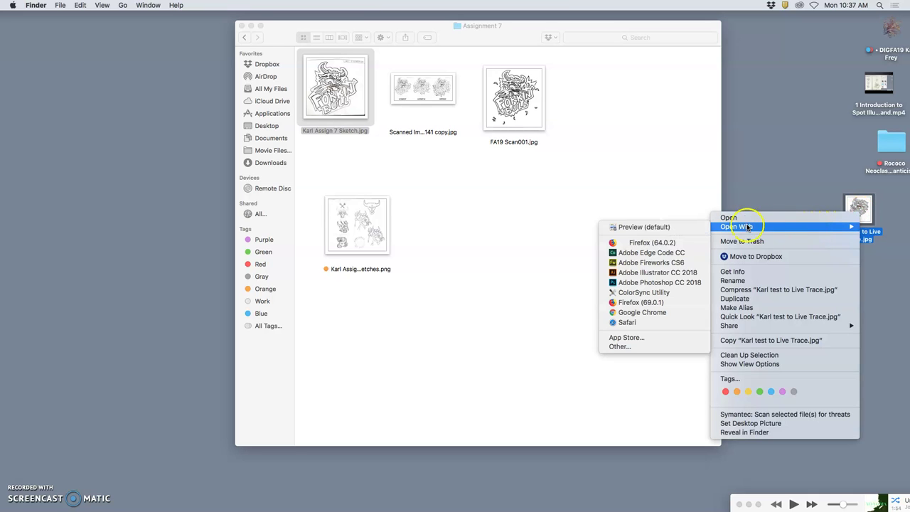
left_click(671, 277)
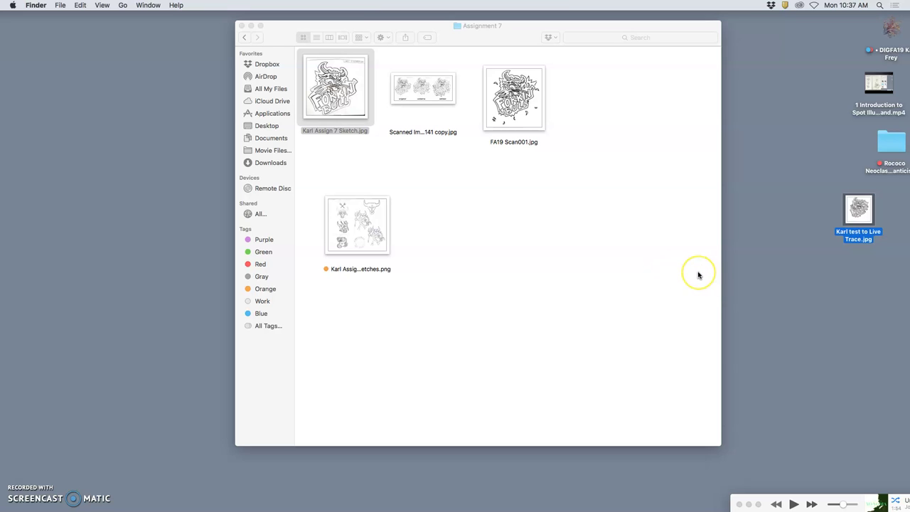
left_click(698, 274)
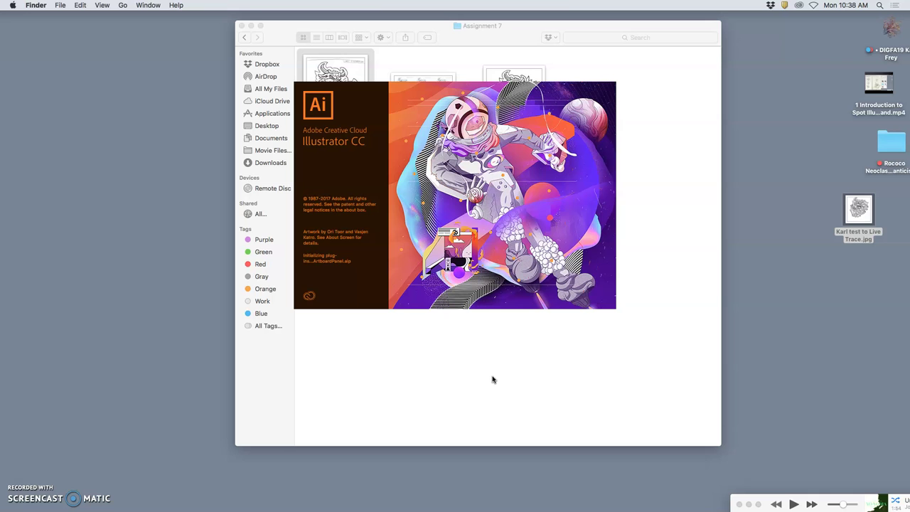
Move the Unicorn Sketch Scan (1).png file from Downloads into the Assignment 7 folder and place it below FA19 Scan001.jpg
mouse_move(640, 505)
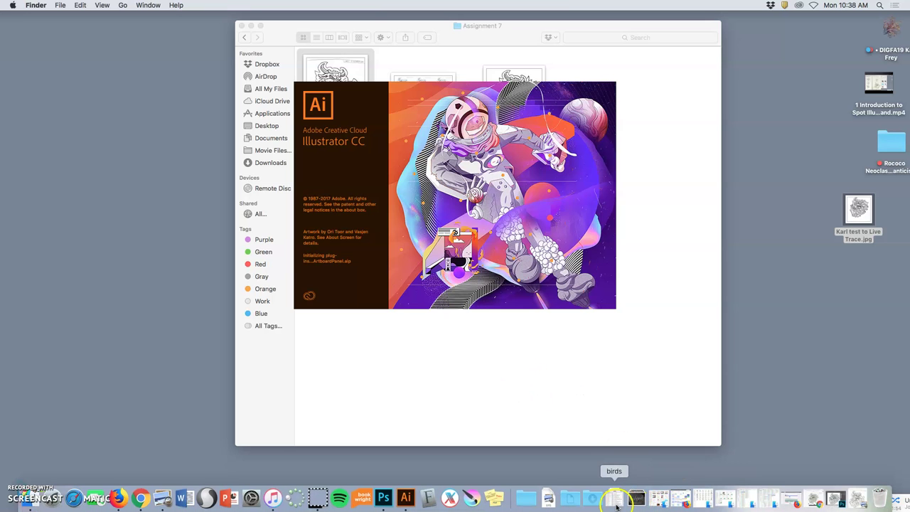
left_click(592, 499)
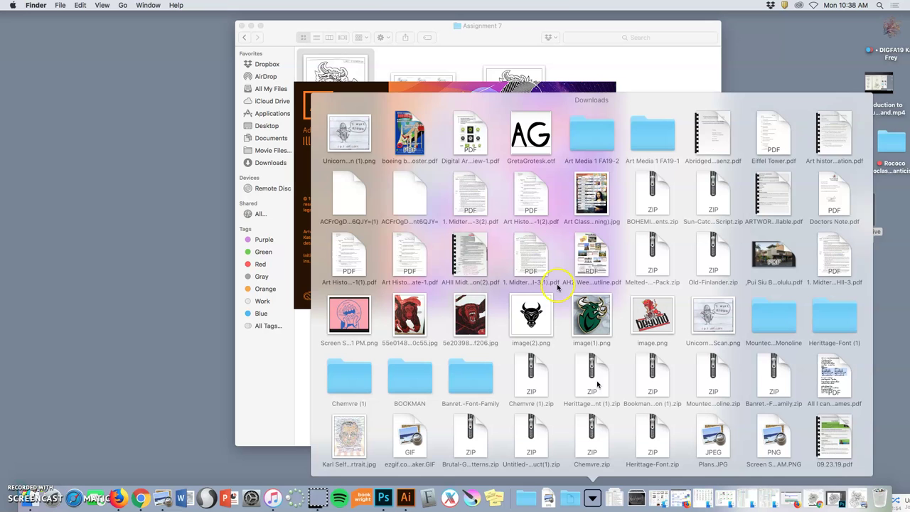
left_click_drag(352, 135, 654, 181)
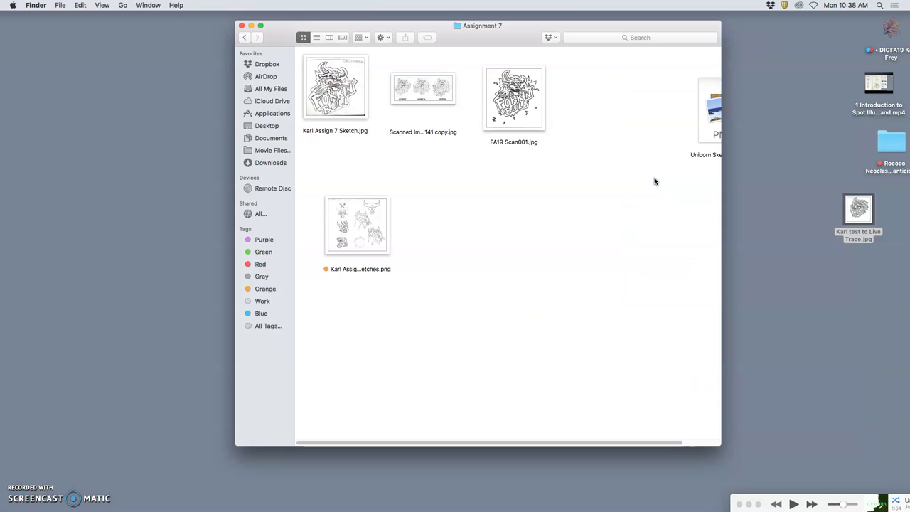
left_click_drag(710, 136, 494, 237)
left_click(601, 235)
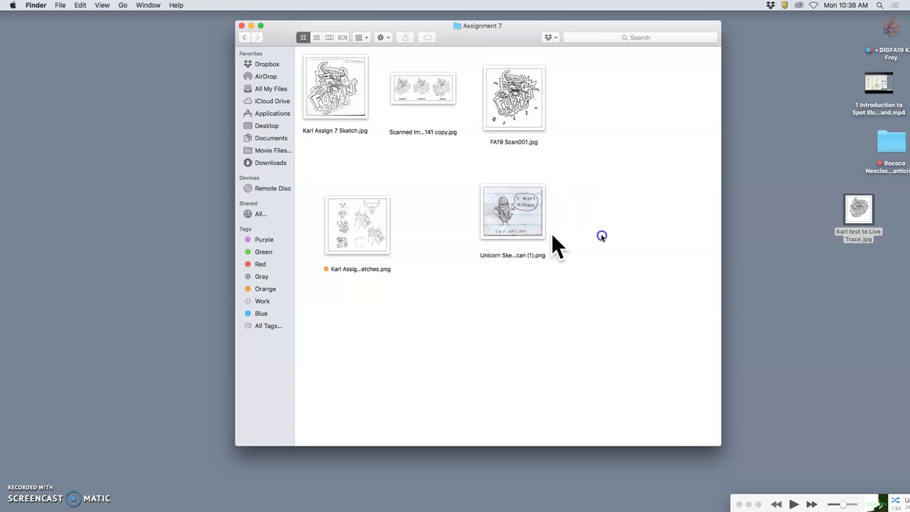
Open Unicorn Sketch Scan (1).png in Preview and bring its window in front of Illustrator
double_click(516, 223)
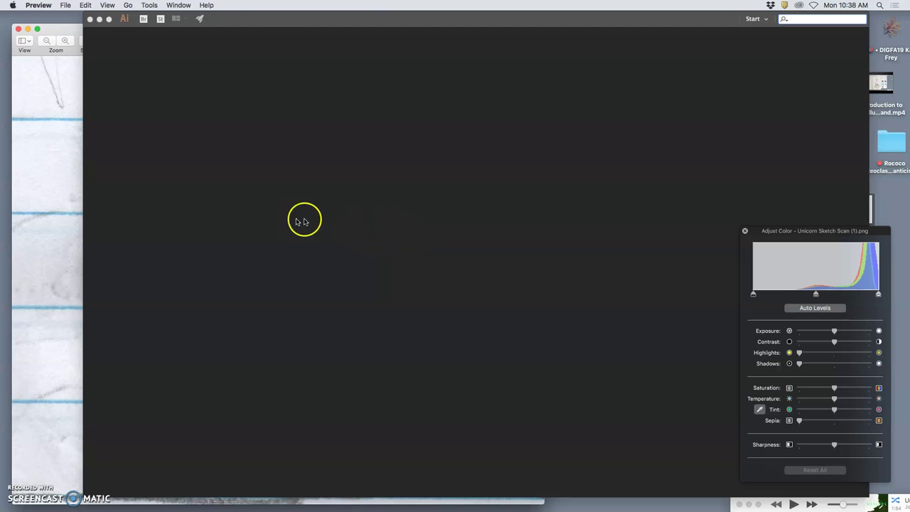
left_click(78, 166)
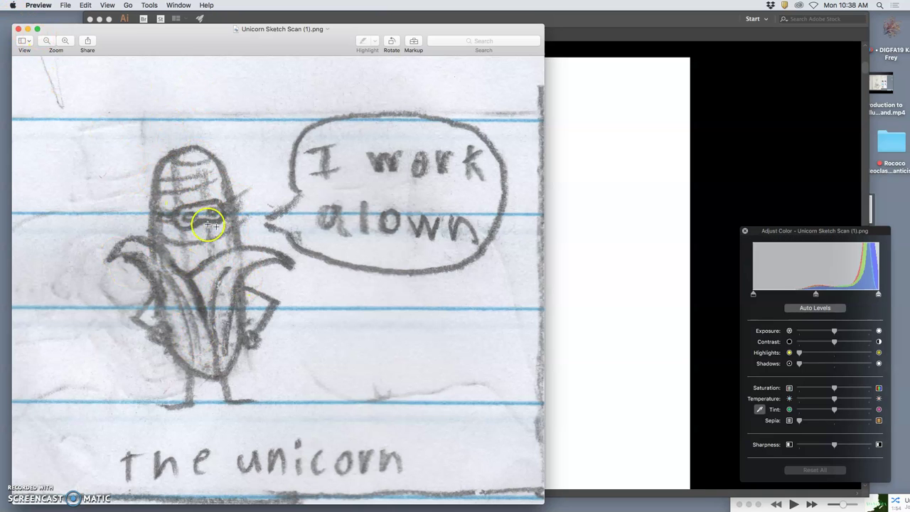
Close the unicorn sketch preview, switch to Illustrator and shift its window so the desktop JPEG is uncovered
left_click(19, 29)
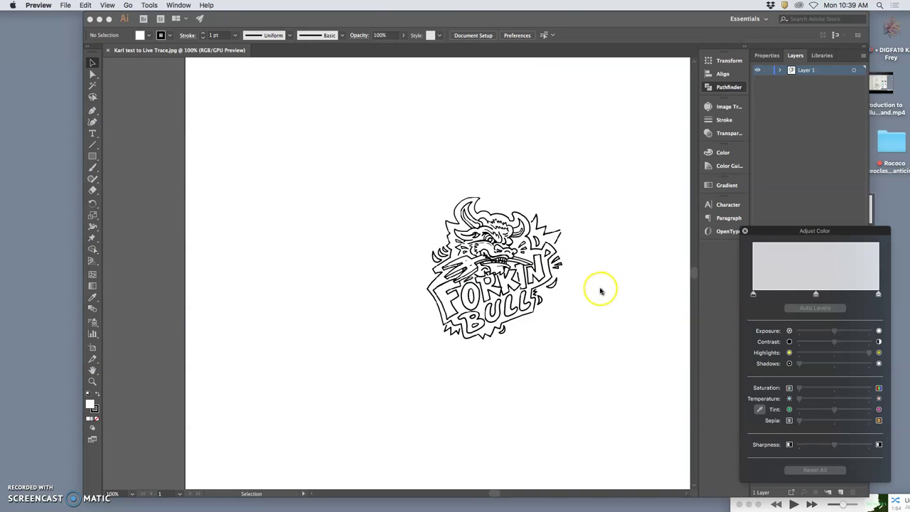
left_click(537, 250)
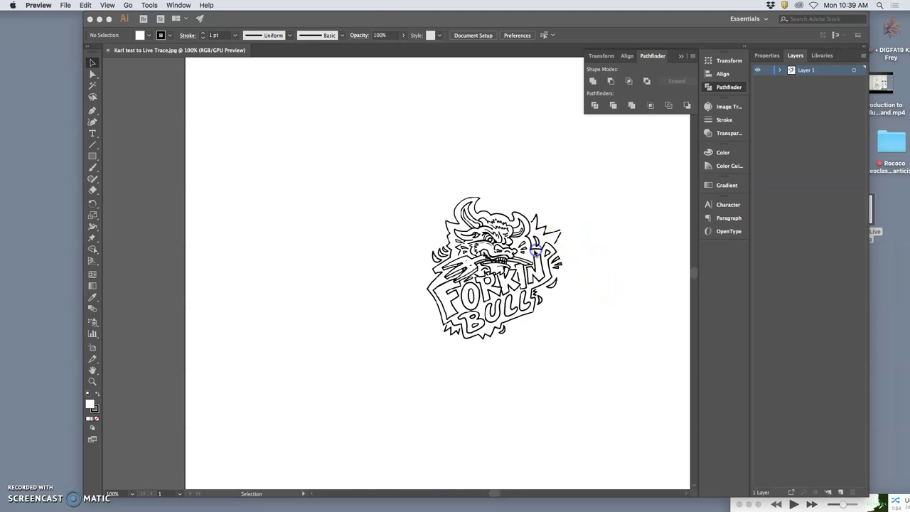
left_click(167, 143)
left_click(185, 134)
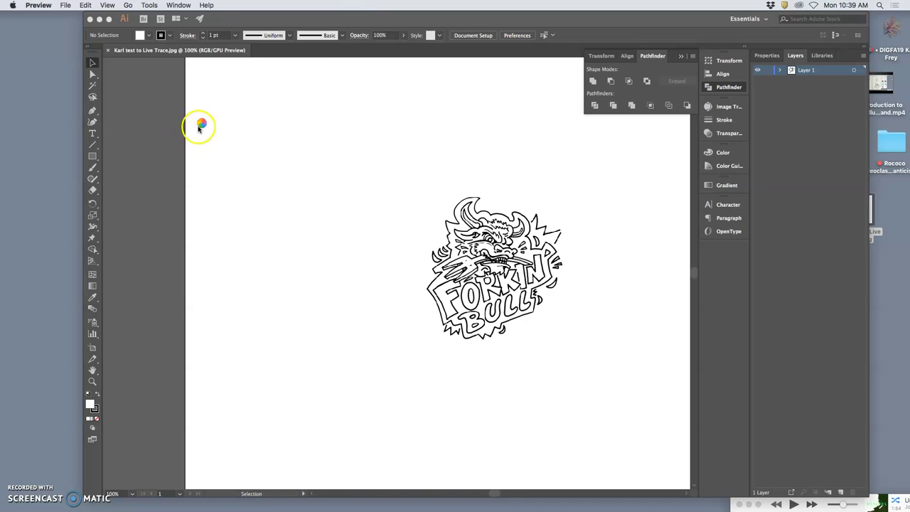
left_click(357, 18)
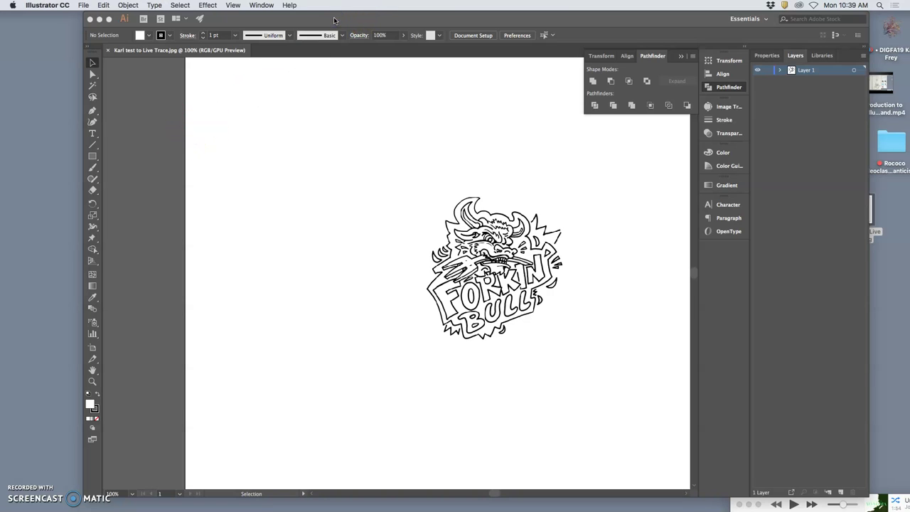
key("super+minus")
left_click_drag(359, 20, 342, 20)
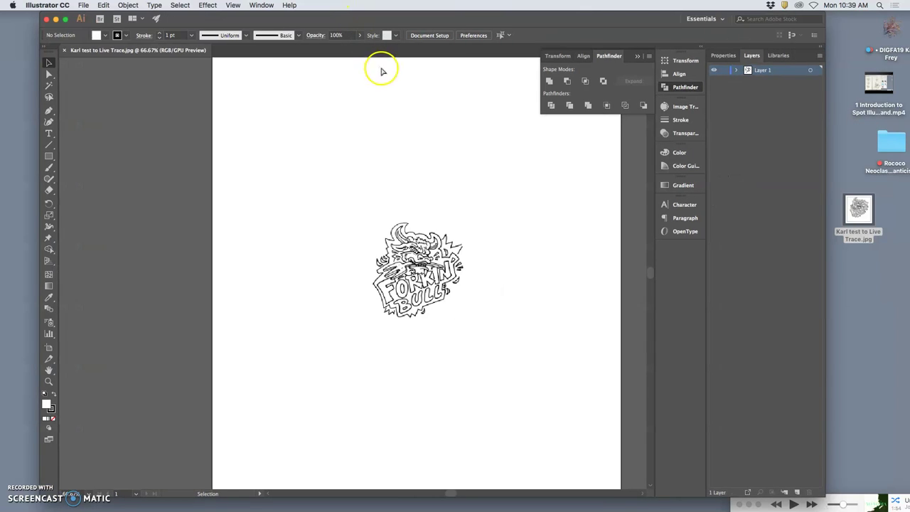
Select the bull logo image and enlarge it proportionally about its center to about 14.86 in wide by 15.6 in high
key("super+minus")
left_click(418, 263)
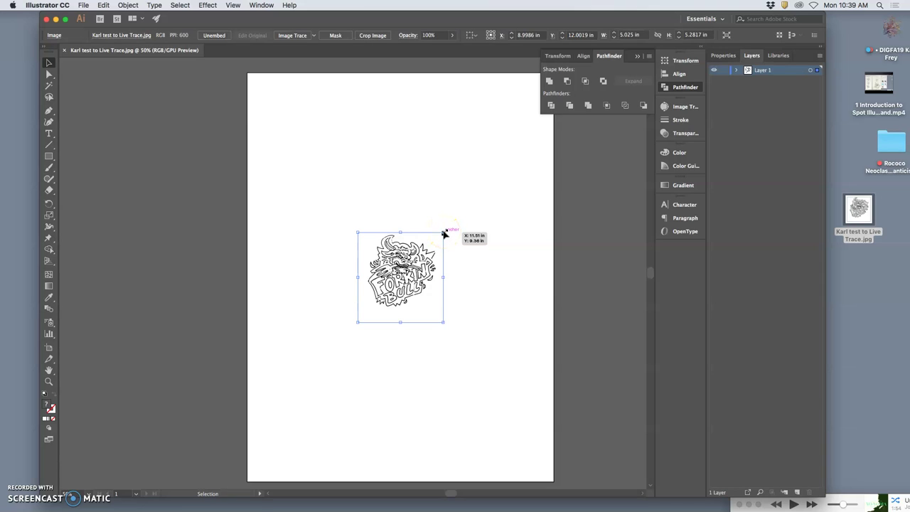
left_click_drag(443, 232, 531, 145)
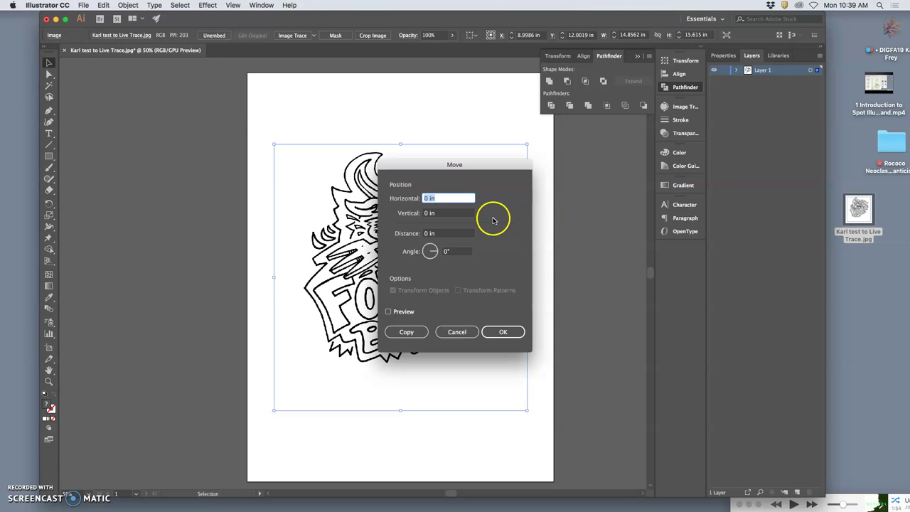
left_click(461, 332)
Check the pixel edges of the enlarged bull image, and apply Image Trace with the Black and White Logo preset
scroll(466, 320, "up", 10)
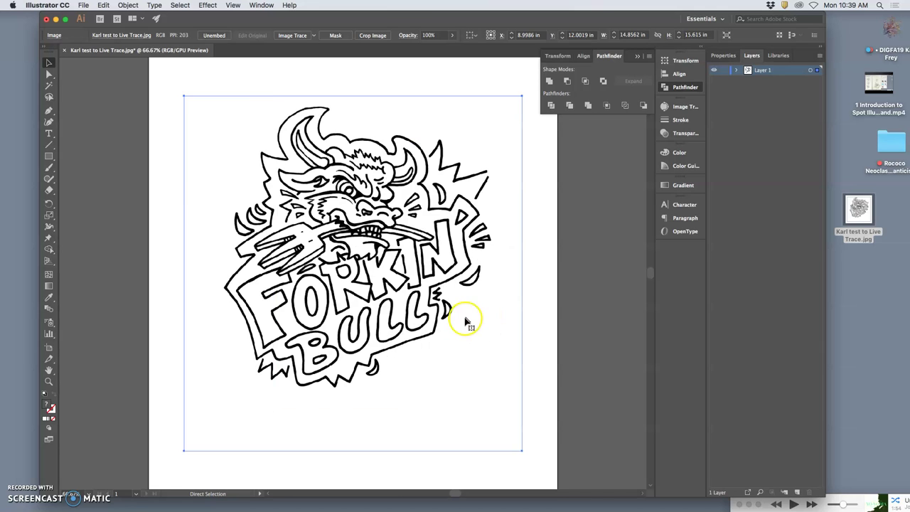
scroll(466, 321, "up", 2)
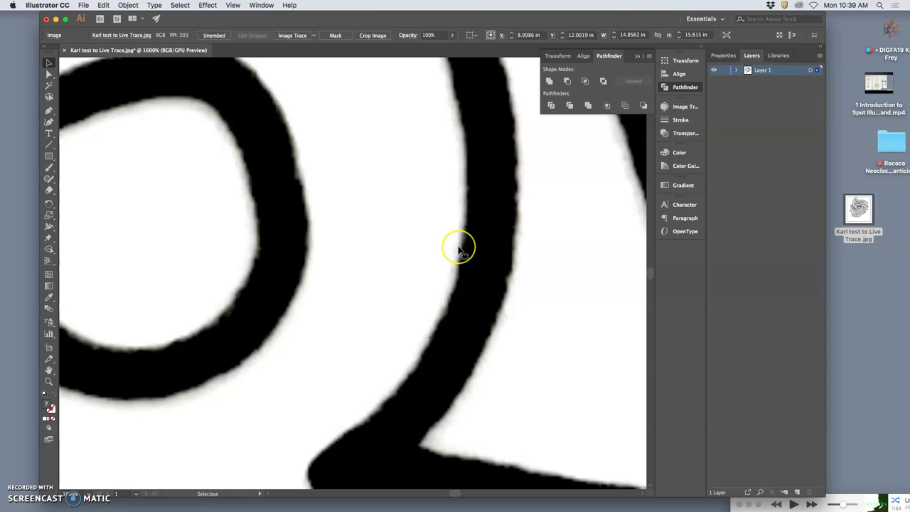
scroll(458, 249, "down", 15)
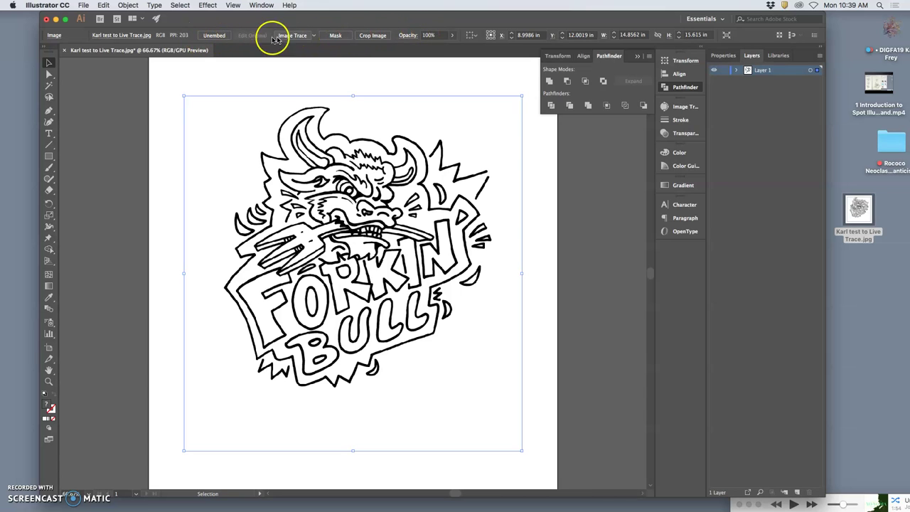
left_click(316, 36)
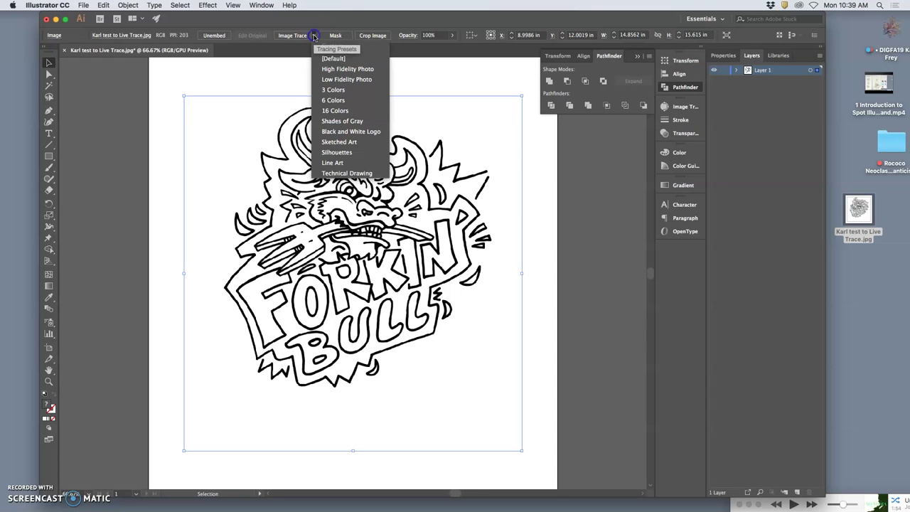
left_click(364, 133)
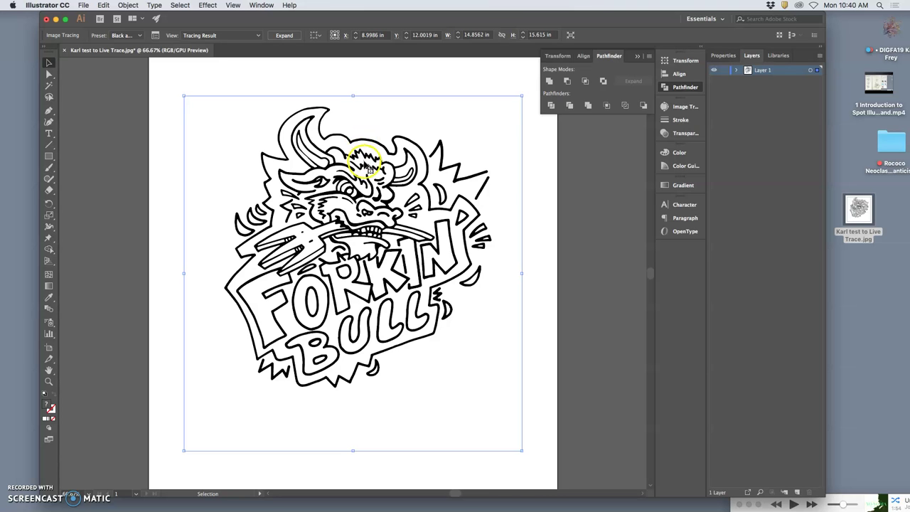
Examine the traced bull logo's line edges and curves up close for smoothness
key("super+=")
key("super+=")
key("super+=")
key("super+=")
key("super+=")
key("super+=")
key("super+=")
key("super+=")
key("super+=")
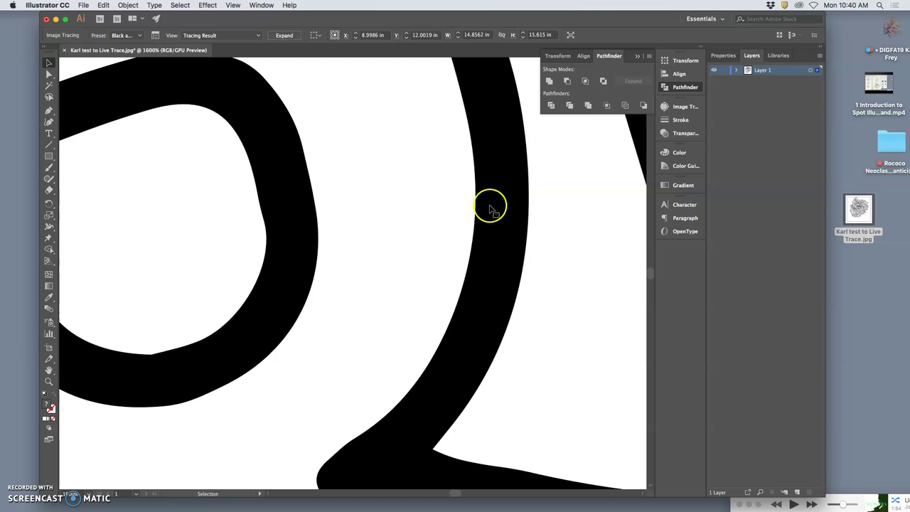
scroll(469, 201, "down", 2)
scroll(469, 201, "down", 15)
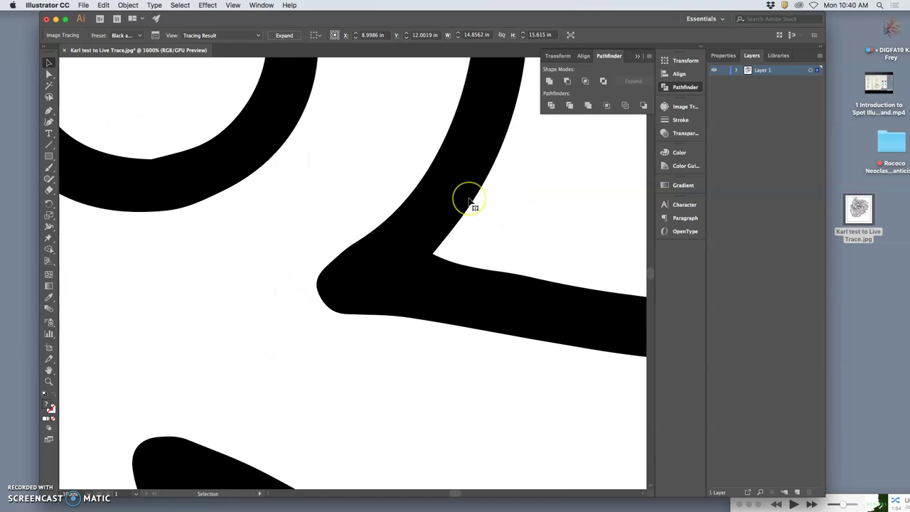
scroll(469, 201, "down", 15)
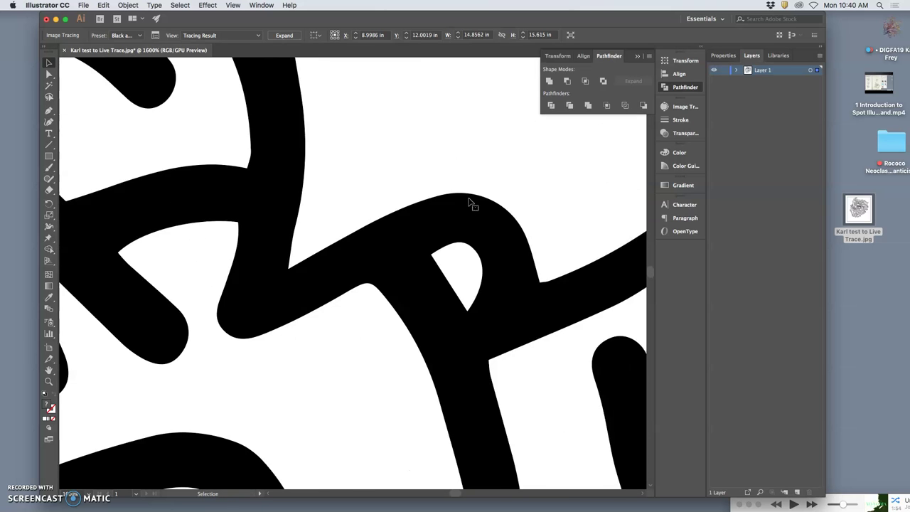
scroll(469, 201, "down", 8)
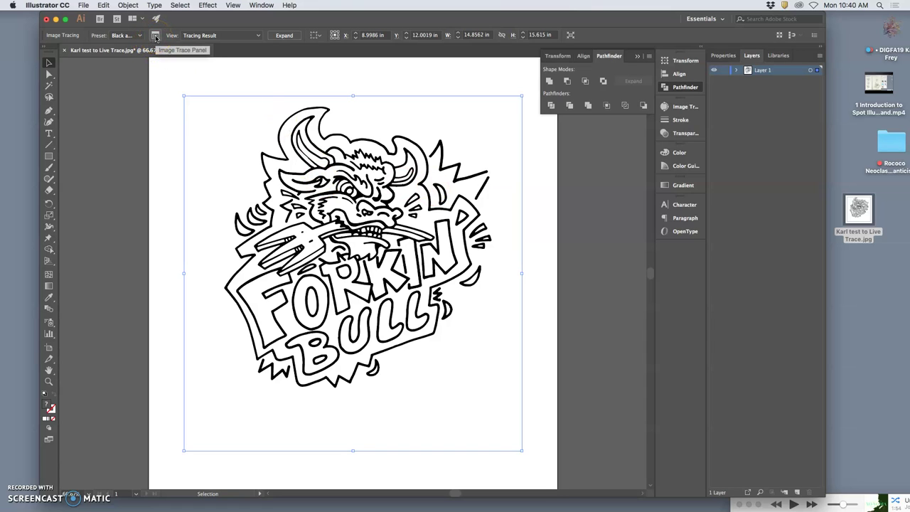
left_click(218, 15)
left_click(228, 5)
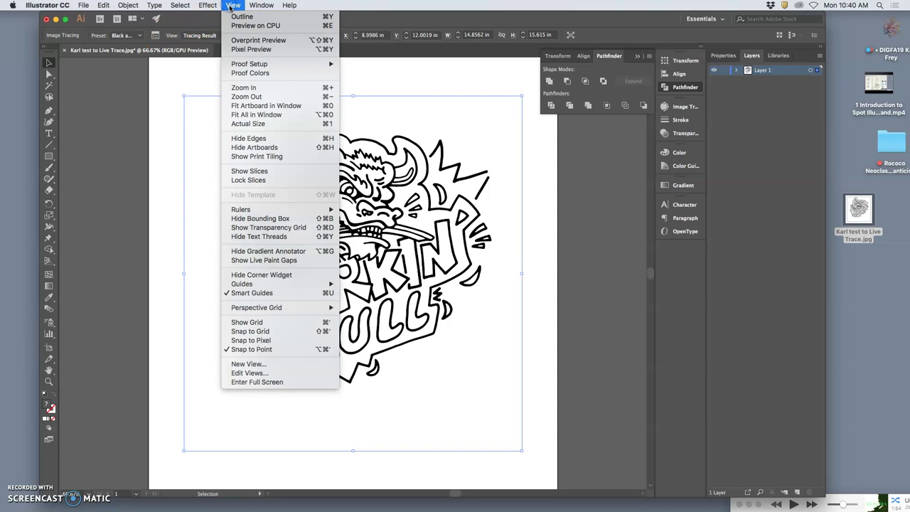
left_click(263, 5)
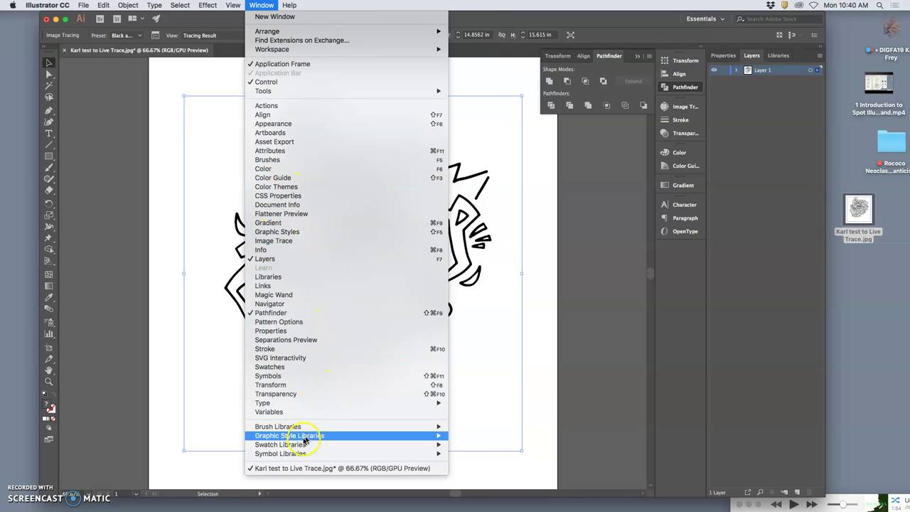
left_click(160, 311)
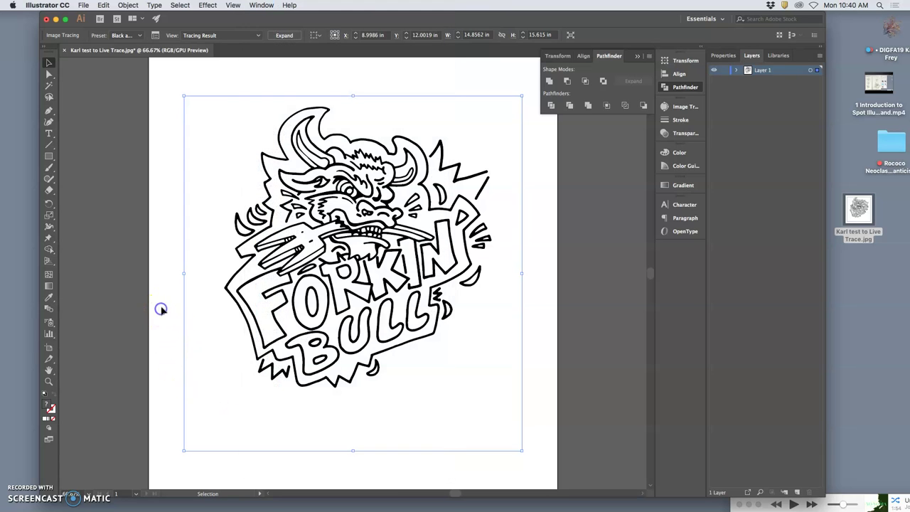
Show the Image Trace settings with the advanced options and turn on Ignore White for the traced logo
left_click(685, 107)
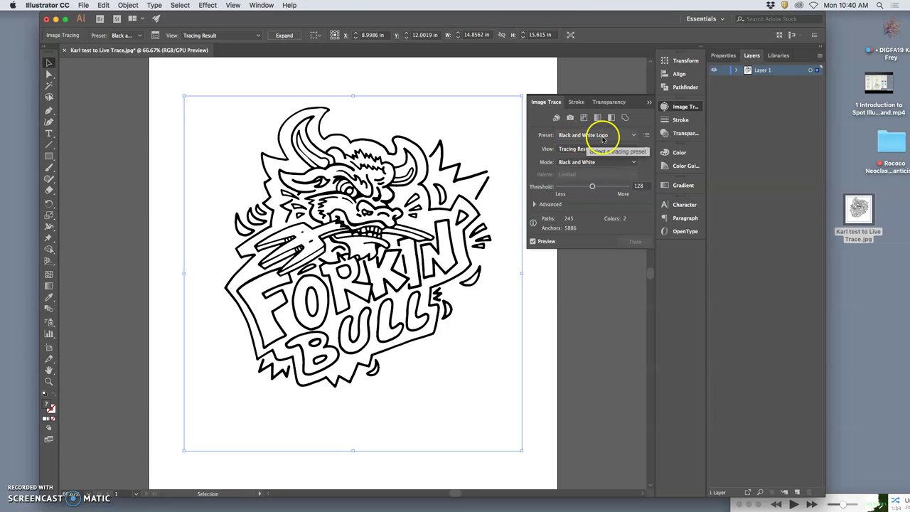
left_click(534, 205)
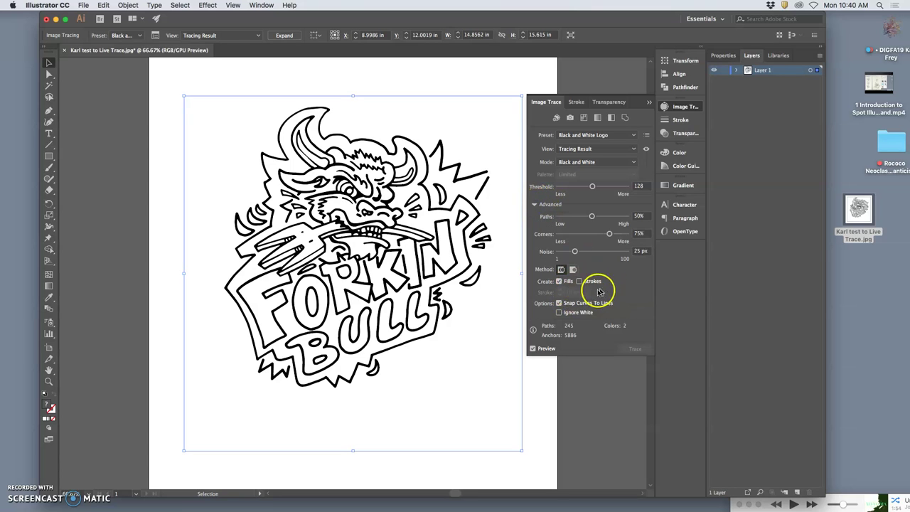
left_click(559, 313)
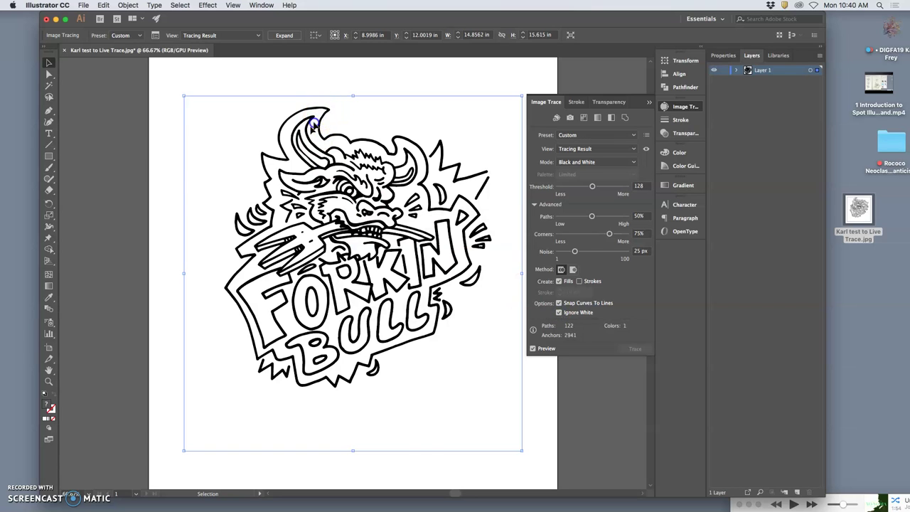
Move the traced logo mostly off the artboard's left side, to about X -5.7 in, Y 12 in
mouse_move(312, 125)
left_mouse_down()
mouse_move(159, 178)
mouse_move(106, 182)
left_mouse_up()
scroll(142, 183, "left", 10)
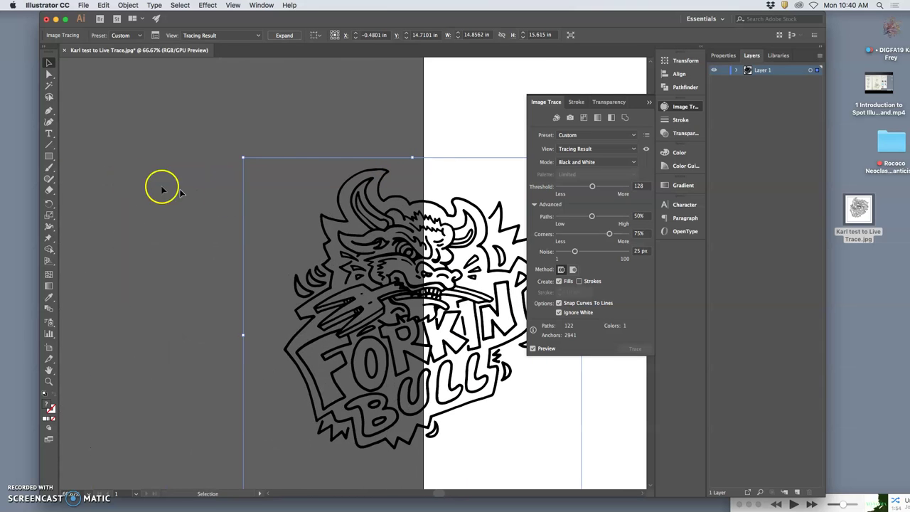
left_click_drag(335, 216, 215, 155)
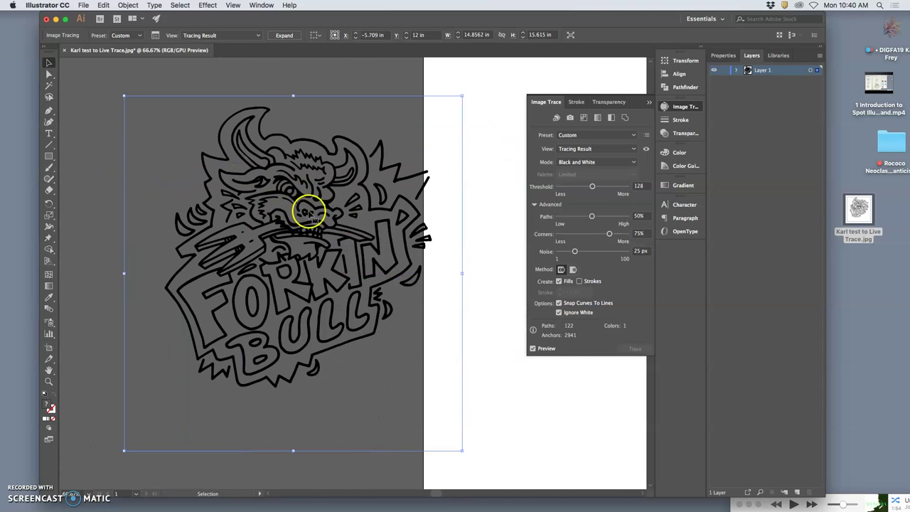
Examine the traced linework and lettering against the gray canvas for transparent areas and clean edges
scroll(313, 229, "up", 20)
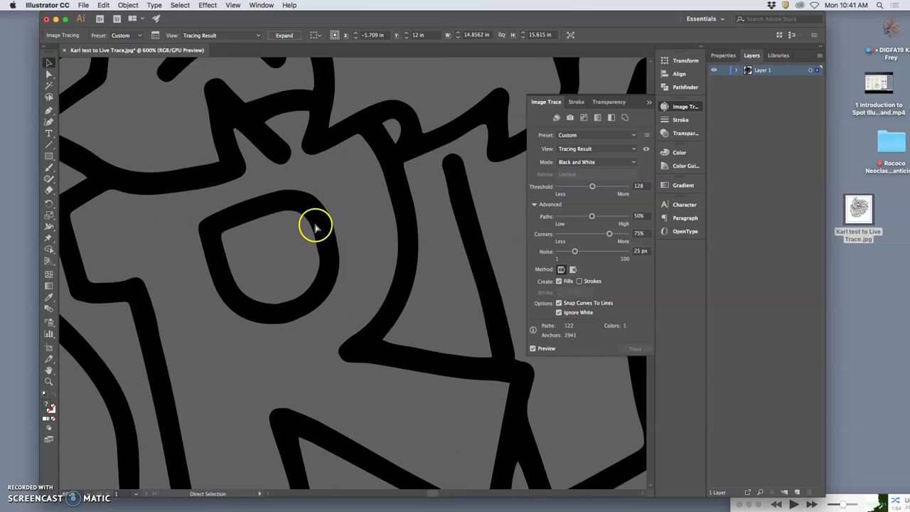
scroll(322, 227, "up", 3)
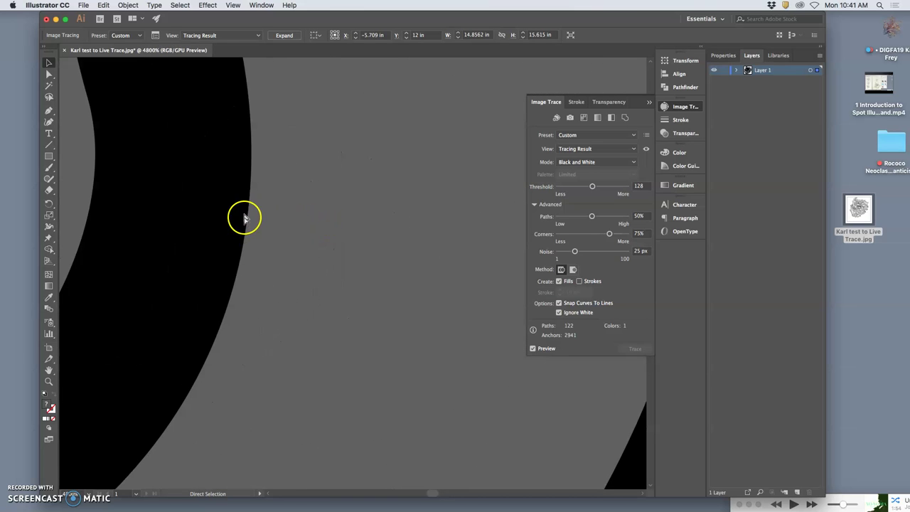
scroll(246, 211, "down", 8)
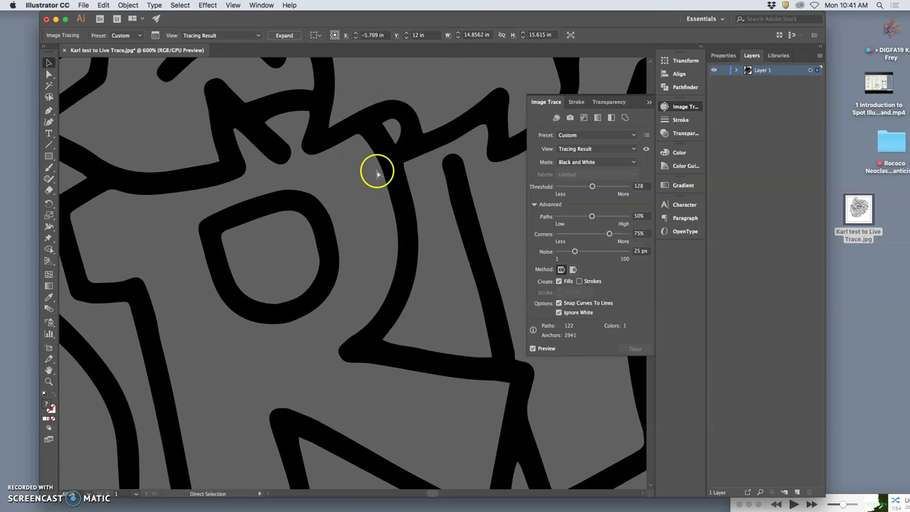
scroll(377, 172, "down", 2)
scroll(393, 182, "down", 10)
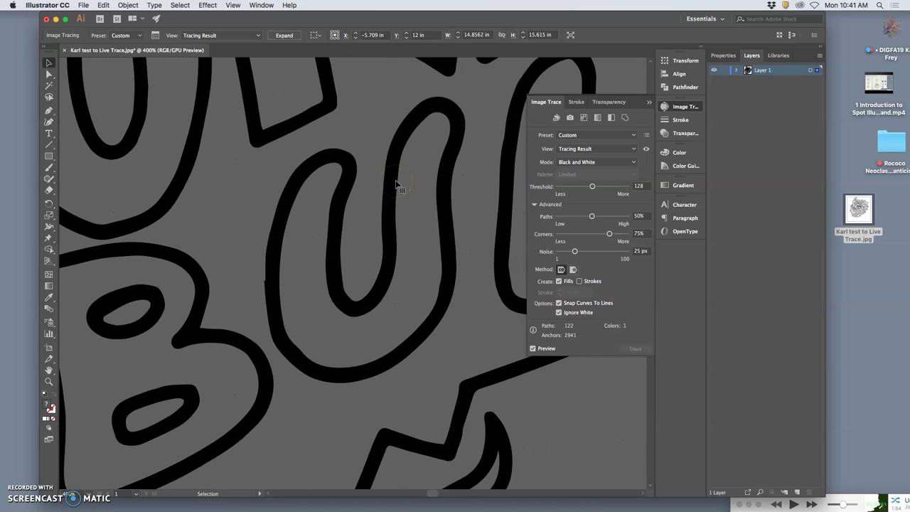
scroll(395, 183, "down", 2)
key("super+plus")
key("super+plus")
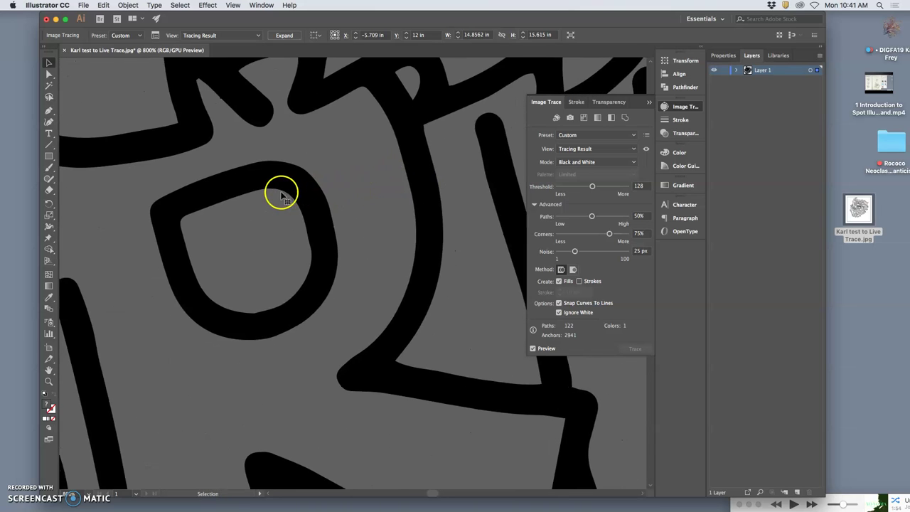
scroll(282, 195, "down", 8)
scroll(283, 192, "down", 10)
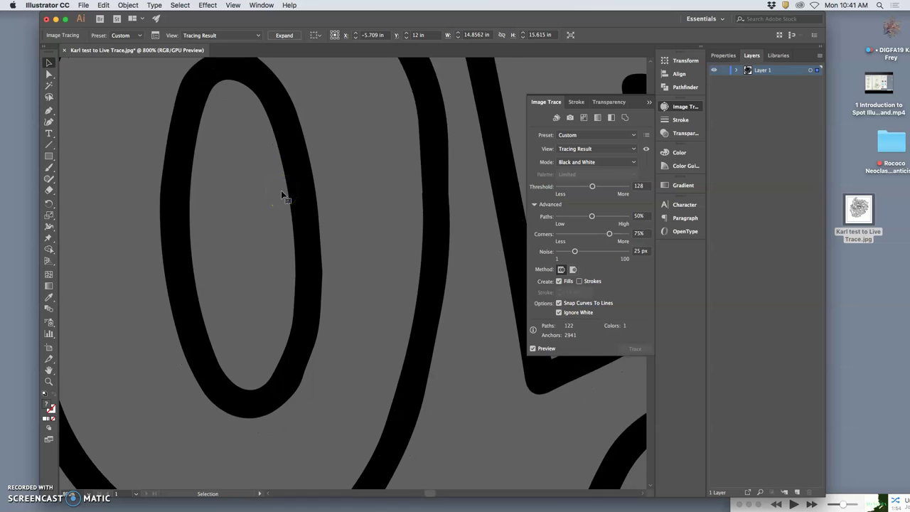
scroll(291, 193, "left", 5)
scroll(291, 193, "down", 9)
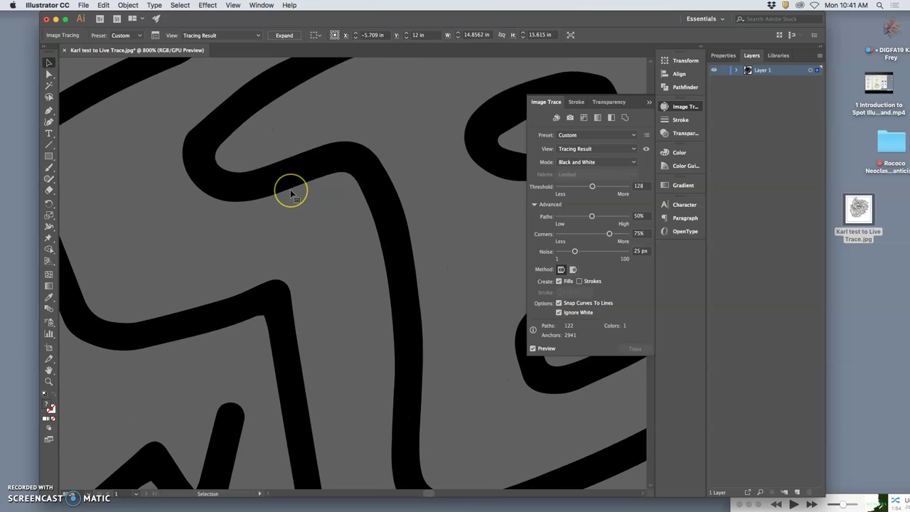
scroll(290, 192, "up", 10)
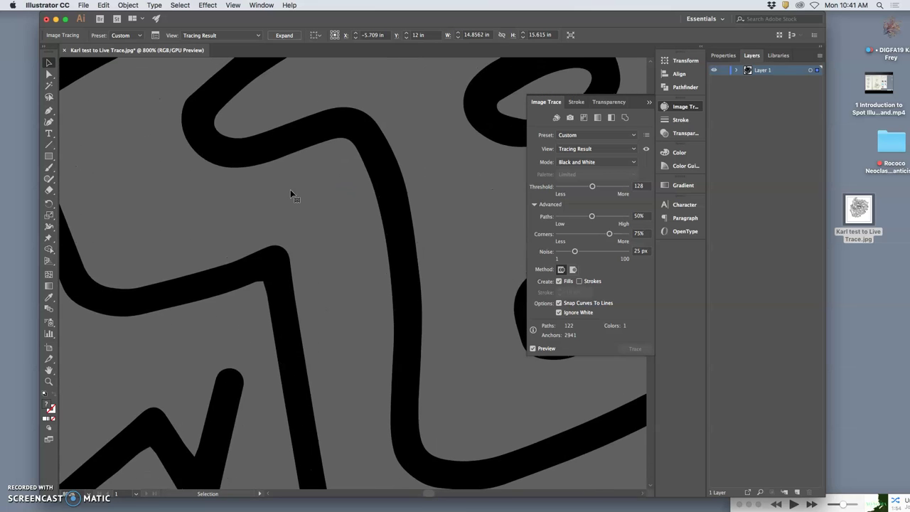
scroll(290, 189, "down", 10)
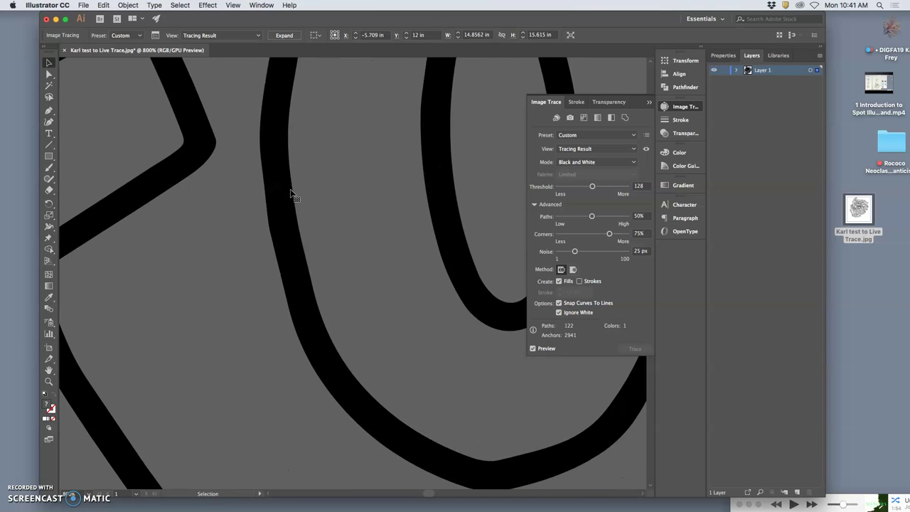
scroll(290, 192, "up", 6)
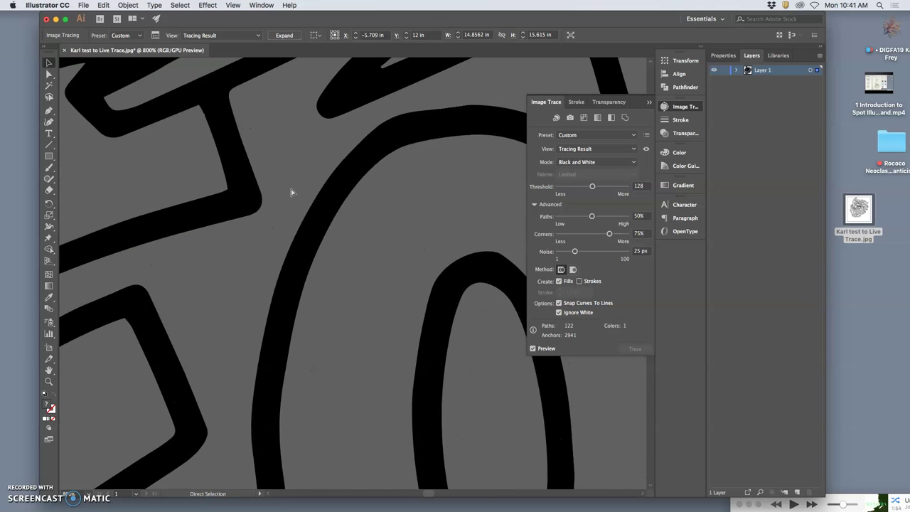
key("super+minus")
key("super+minus")
key("super+minus")
key("super+minus")
key("super+minus")
key("super+minus")
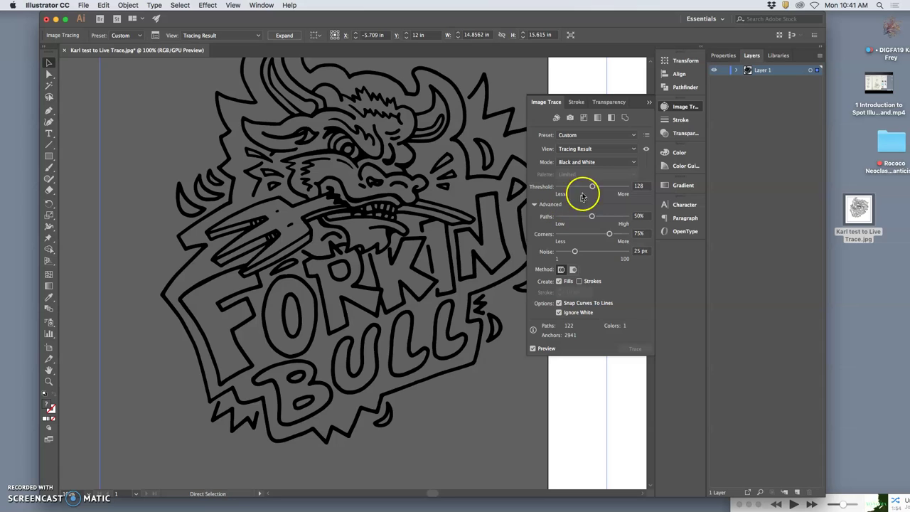
Move the traced logo back onto the white artboard, to about X 8.28 in, Y 11.6 in
key("super+minus")
scroll(530, 201, "right", 5)
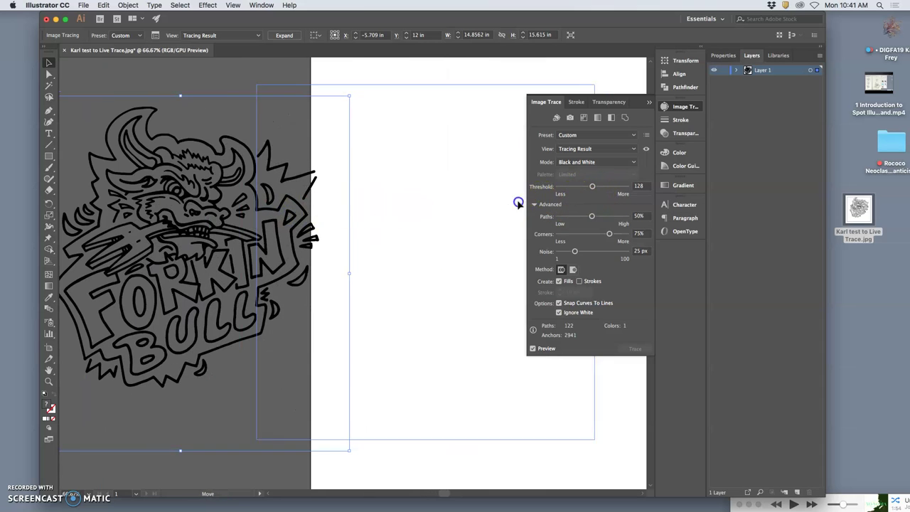
left_click_drag(290, 212, 465, 208)
scroll(463, 208, "right", 5)
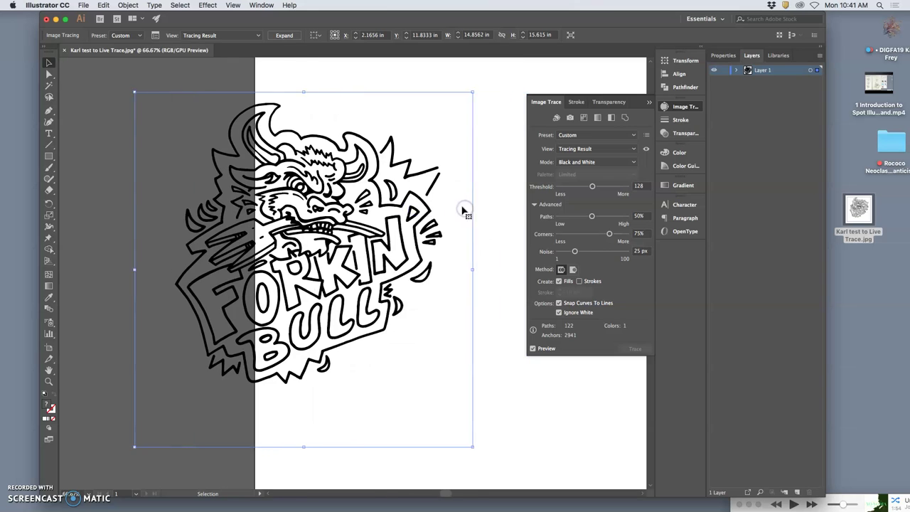
left_click_drag(239, 208, 377, 204)
Inspect the traced lettering up close and raise the trace threshold to 213
key("super+equal")
key("super+equal")
key("super+equal")
key("super+equal")
key("super+equal")
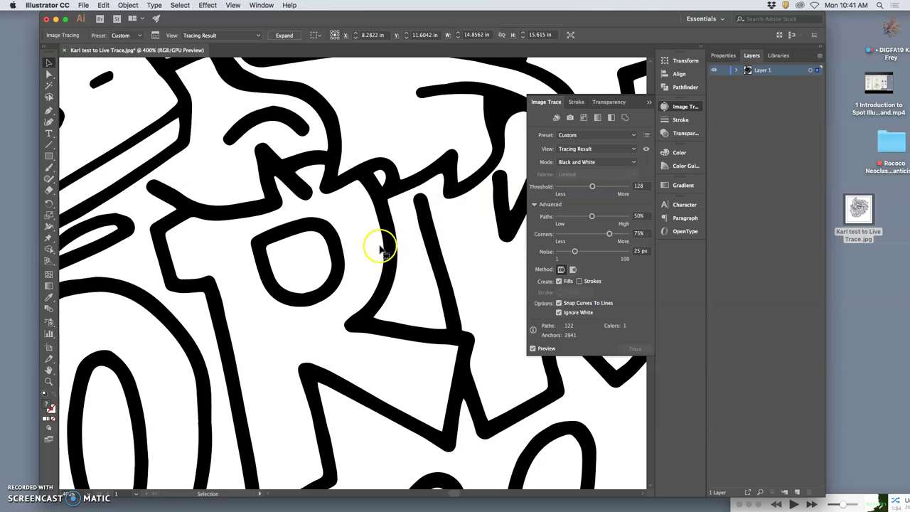
scroll(377, 245, "down", 10)
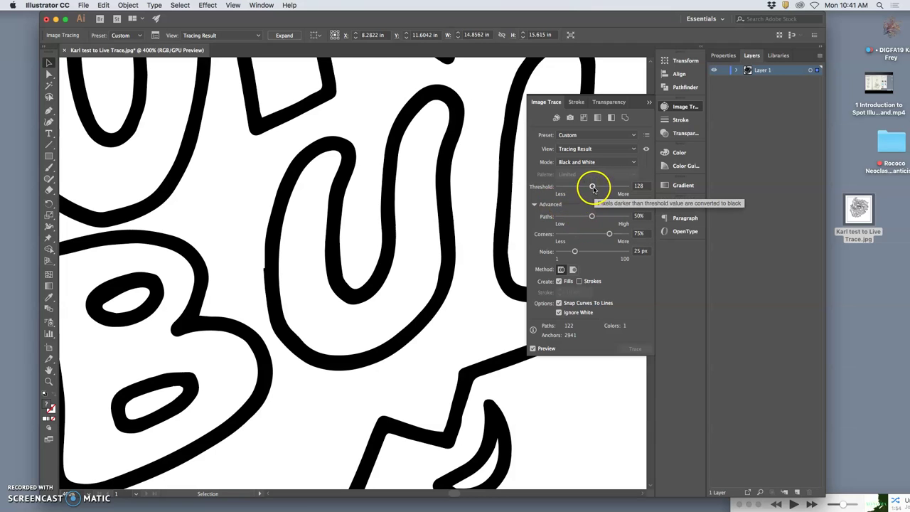
left_click(616, 186)
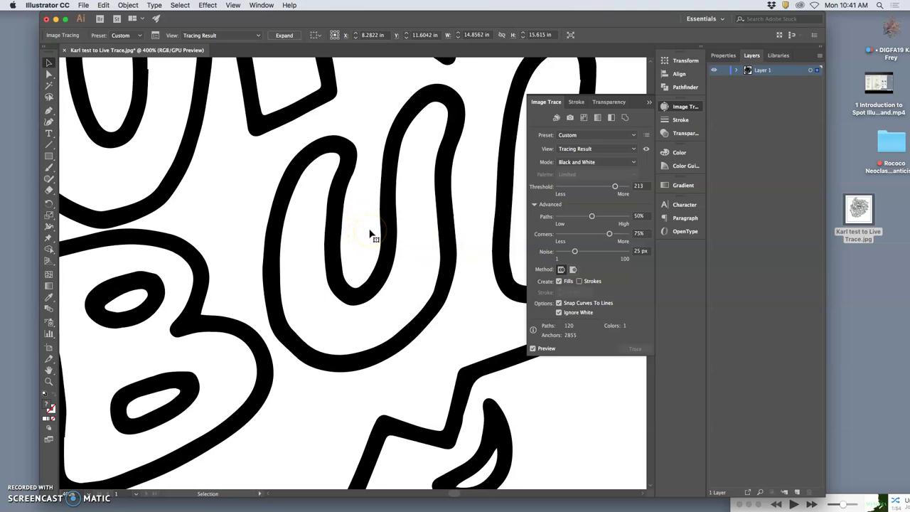
Examine the bull's eye, snout and teeth up close, and the whole logo, for the effect of the higher threshold
scroll(370, 235, "up", 15)
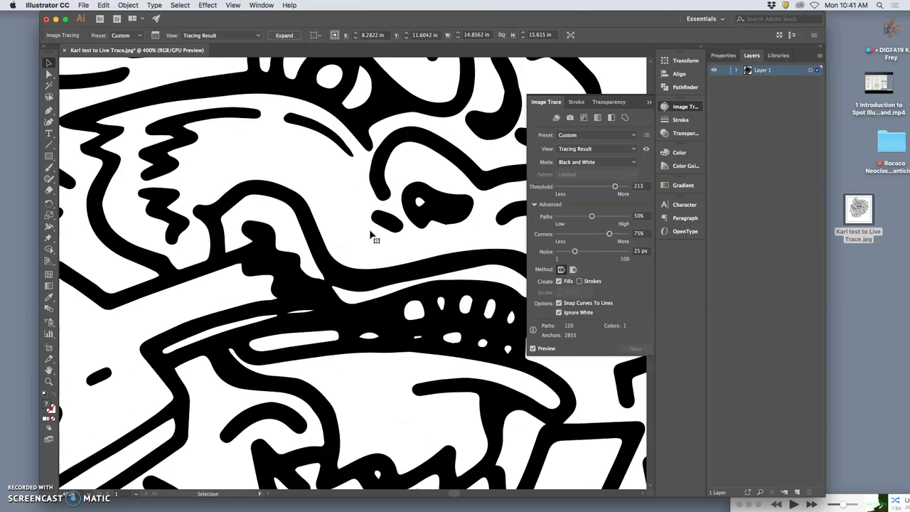
scroll(370, 234, "up", 5)
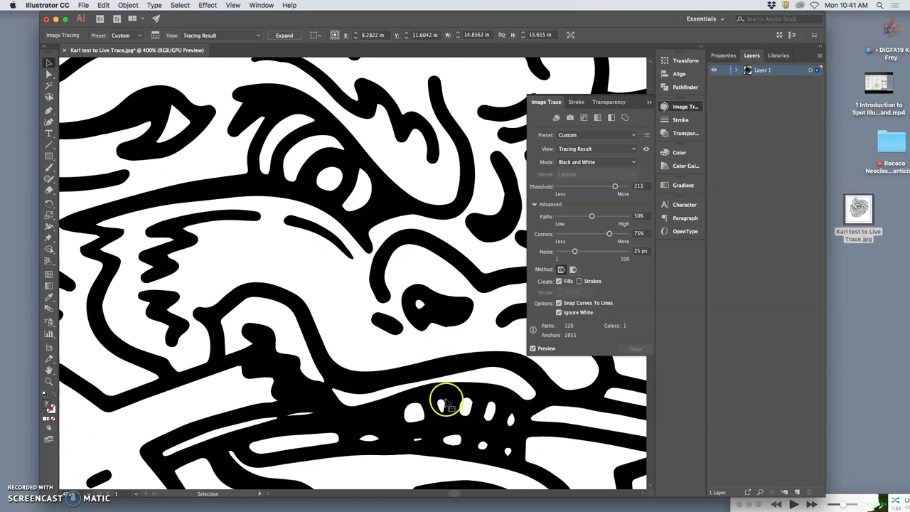
scroll(465, 395, "left", 5)
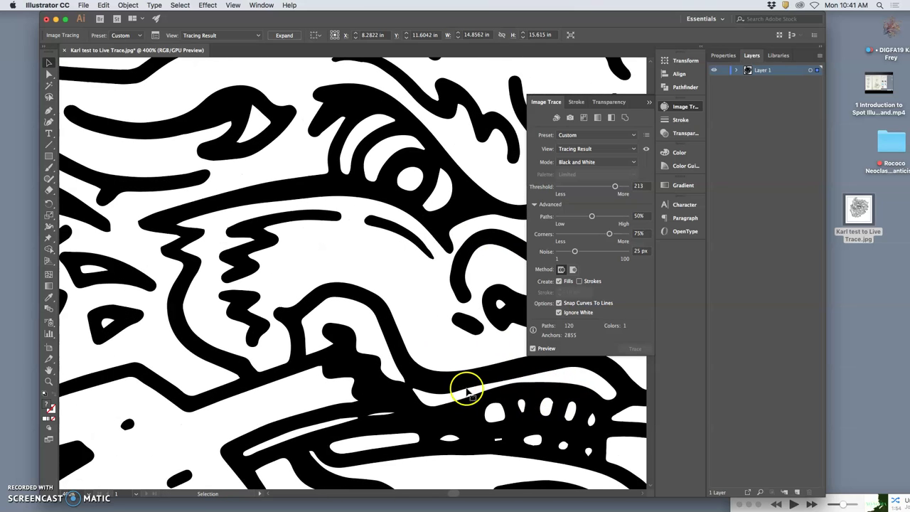
scroll(466, 394, "right", 4)
key("super+minus")
key("super+minus")
key("super+minus")
key("super+minus")
key("super+minus")
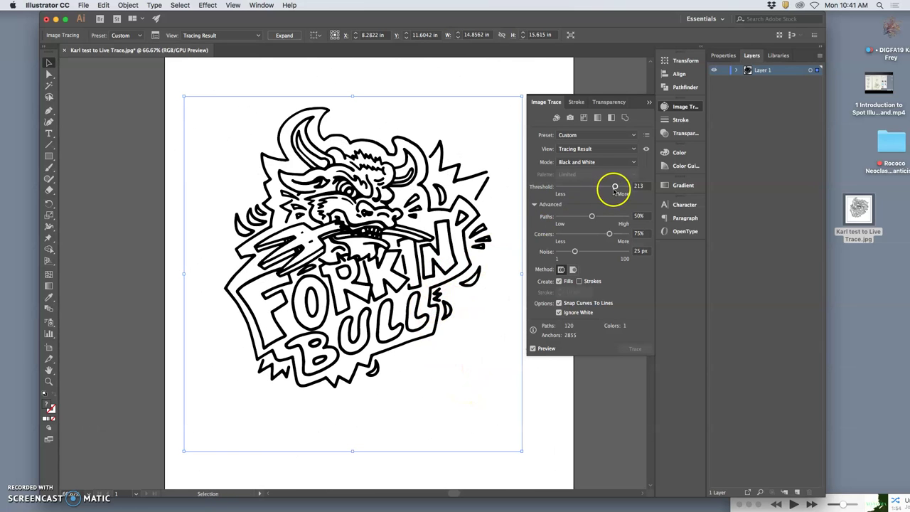
Lower the trace threshold to 37 and check the line weight of the lettering up close
left_click_drag(588, 188, 568, 189)
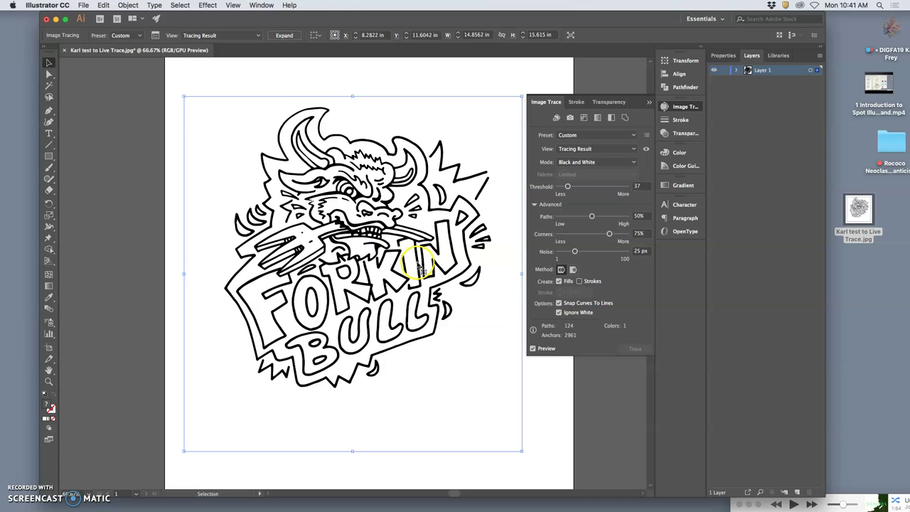
key("super+plus")
key("super+plus")
key("super+plus")
key("super+plus")
key("super+plus")
key("super+plus")
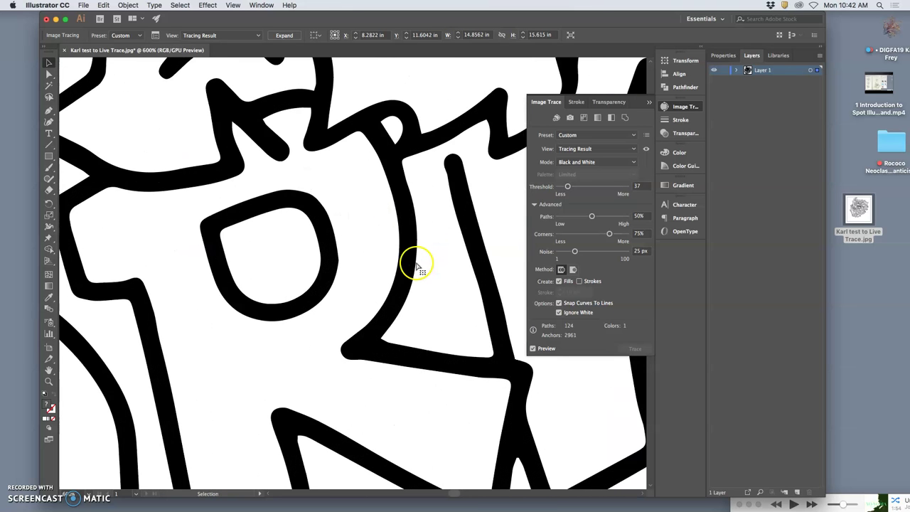
Review the logo as a whole and set the trace threshold to 90
key("super+minus")
key("super+minus")
key("super+minus")
key("super+minus")
key("super+minus")
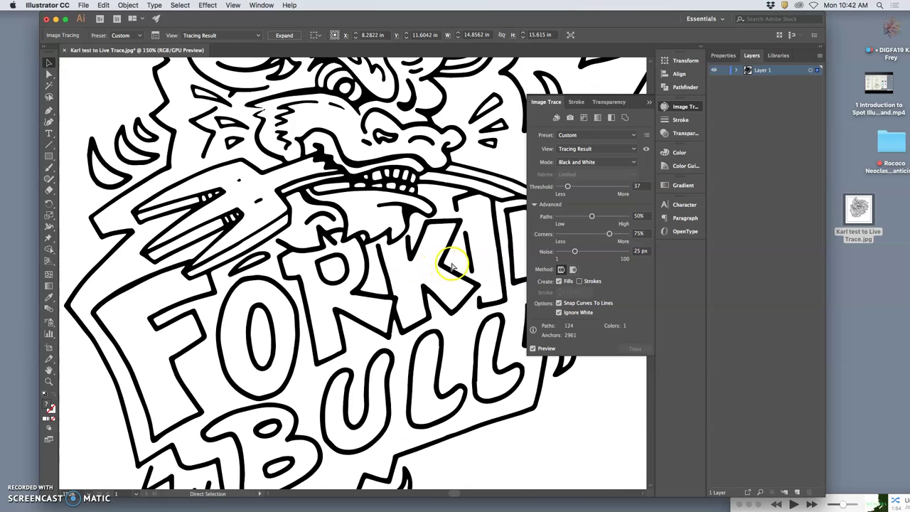
scroll(480, 272, "up", 2)
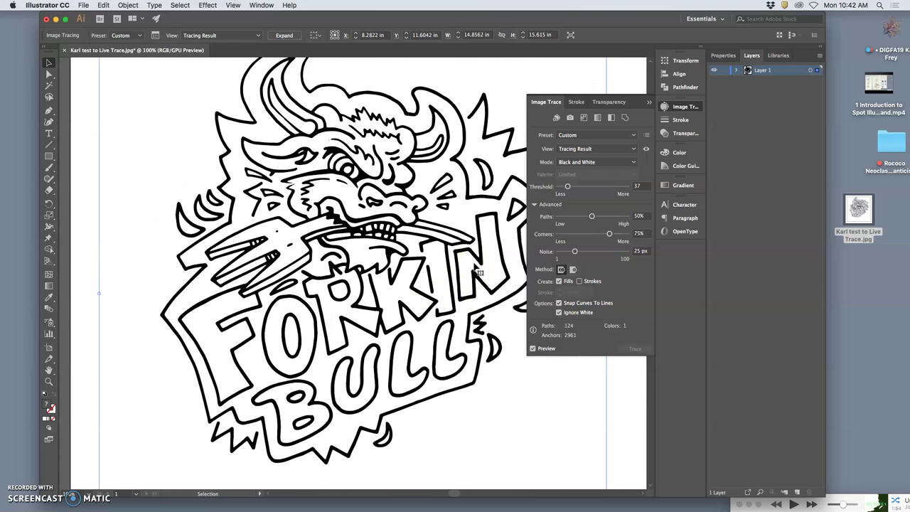
scroll(474, 264, "right", 1)
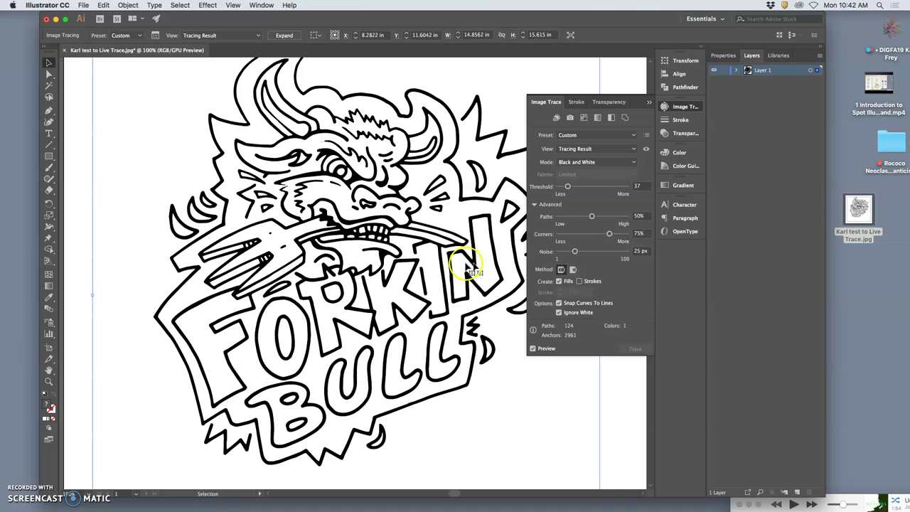
scroll(457, 263, "up", 1)
scroll(455, 267, "right", 2)
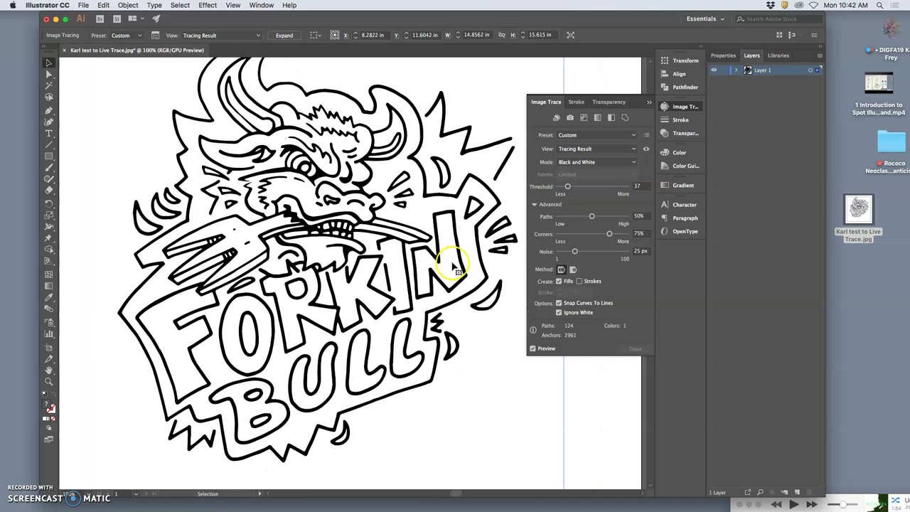
left_click(594, 188)
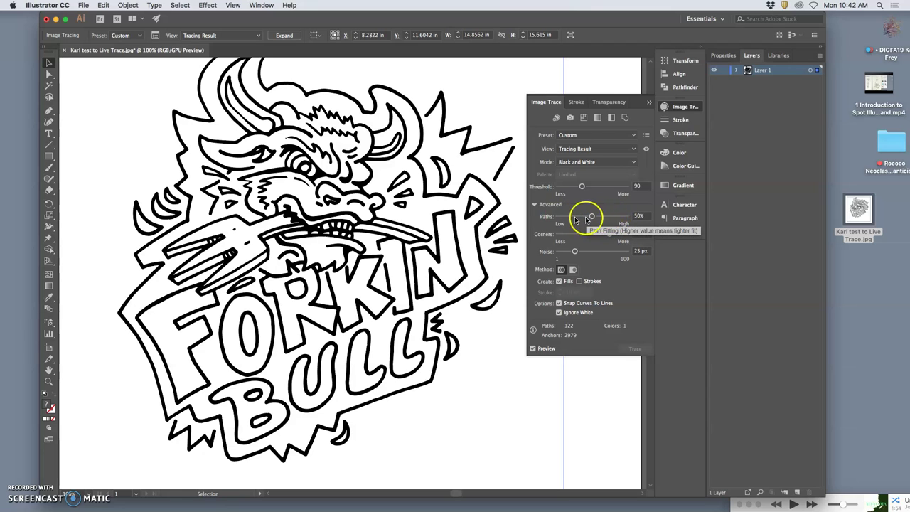
Raise the trace's Paths value to 100% and check the edges of the letter R up close
left_click(627, 218)
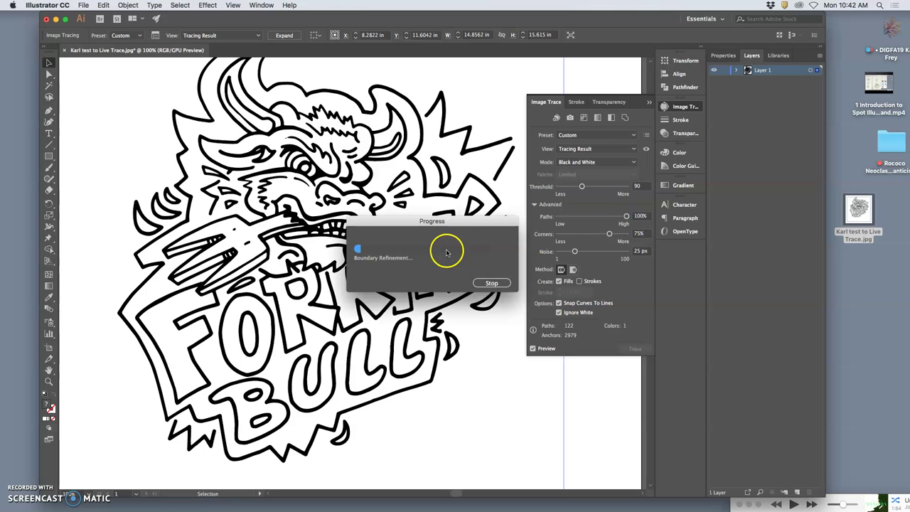
key("super+=")
key("super+=")
key("super+=")
key("super+=")
key("super+=")
key("super+=")
key("super+=")
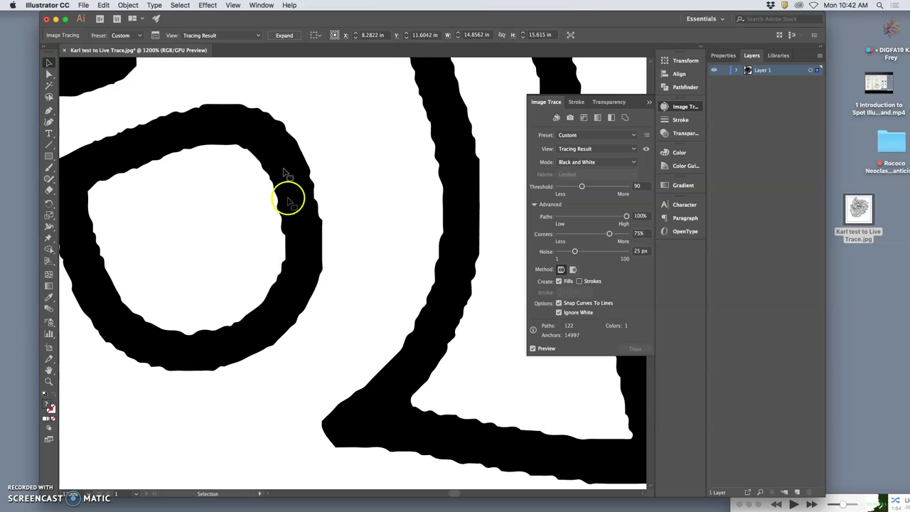
Lower the trace's Paths value to 14% and check the R and the whole logo
left_click(567, 217)
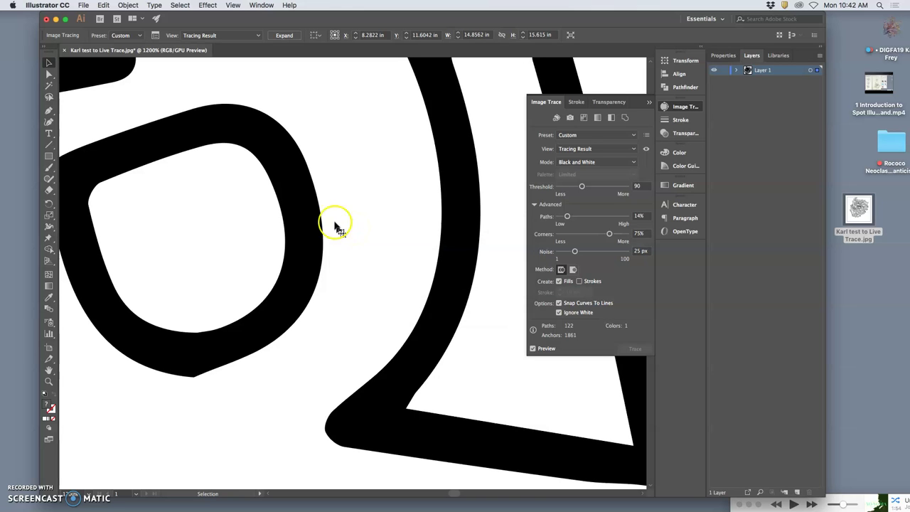
key("a")
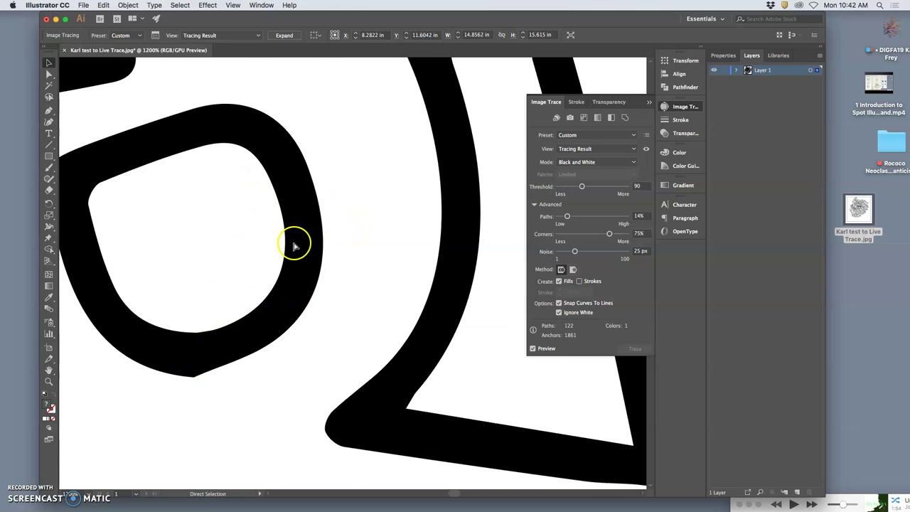
key("super+minus")
key("super+minus")
key("super+minus")
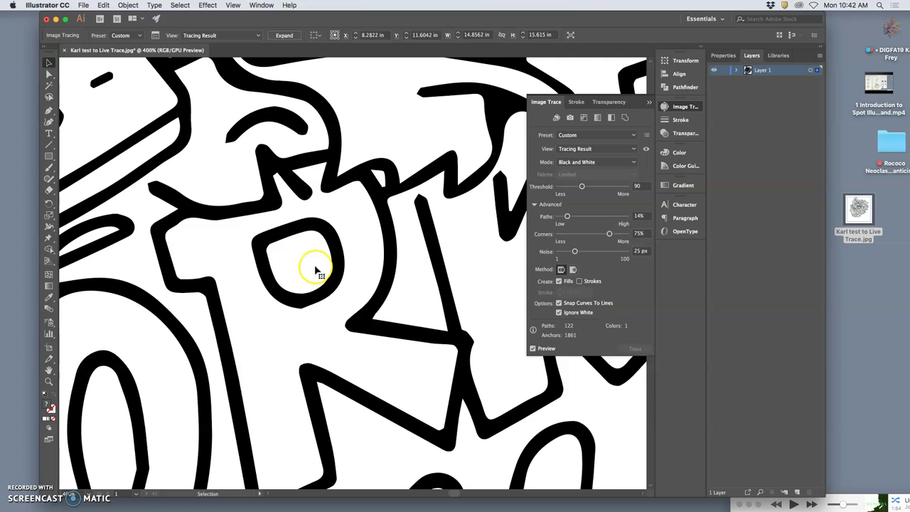
key("super+minus")
key("super+minus")
key("super+minus")
key("super+minus")
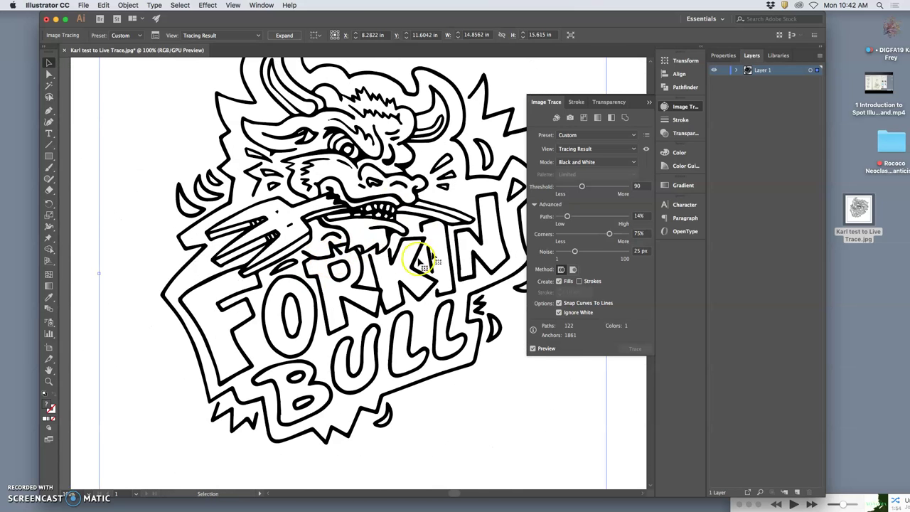
Examine the curves of the letters R and O up close for how loosely the paths fit
key("super+equal")
key("super+equal")
key("super+equal")
key("super+equal")
key("super+equal")
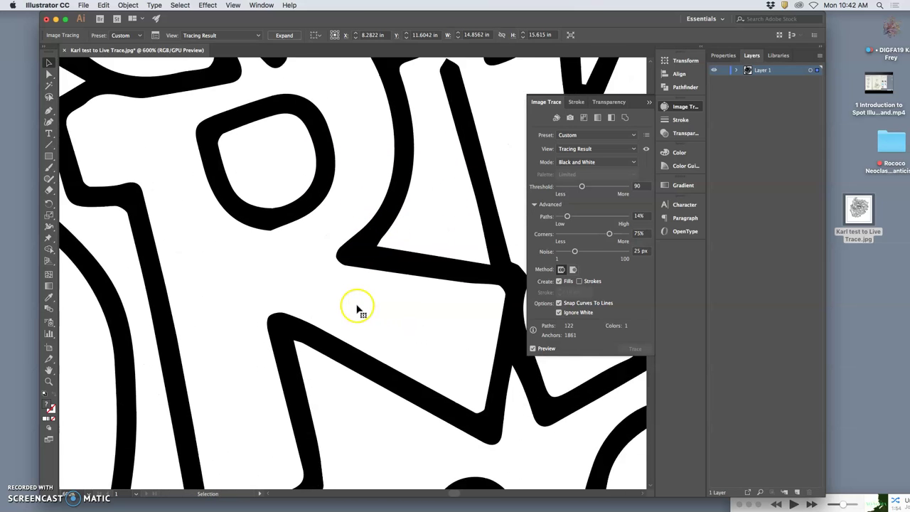
scroll(341, 306, "left", 10)
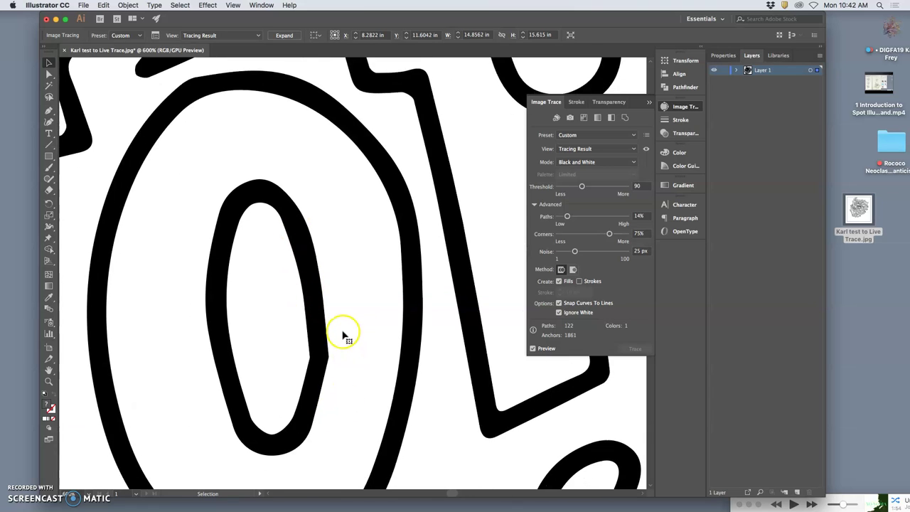
scroll(342, 336, "down", 5)
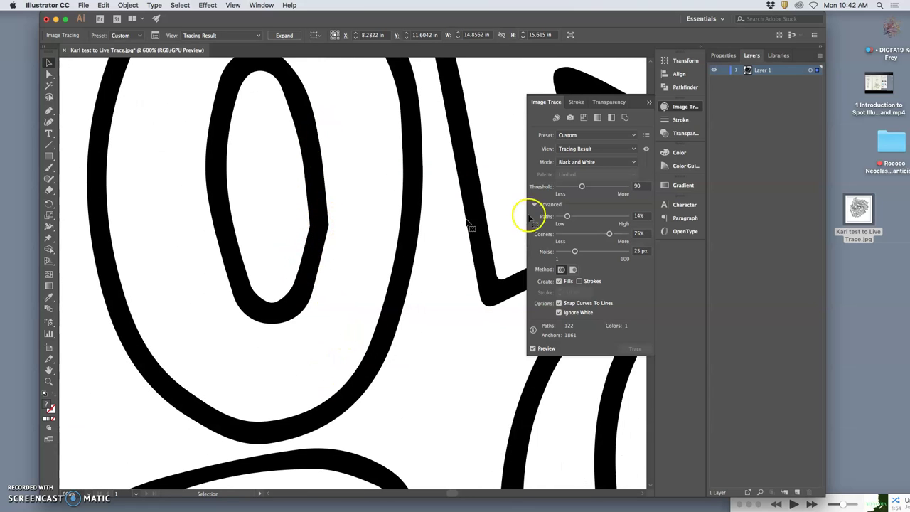
Set the trace's Paths value to 50%
left_click(592, 216)
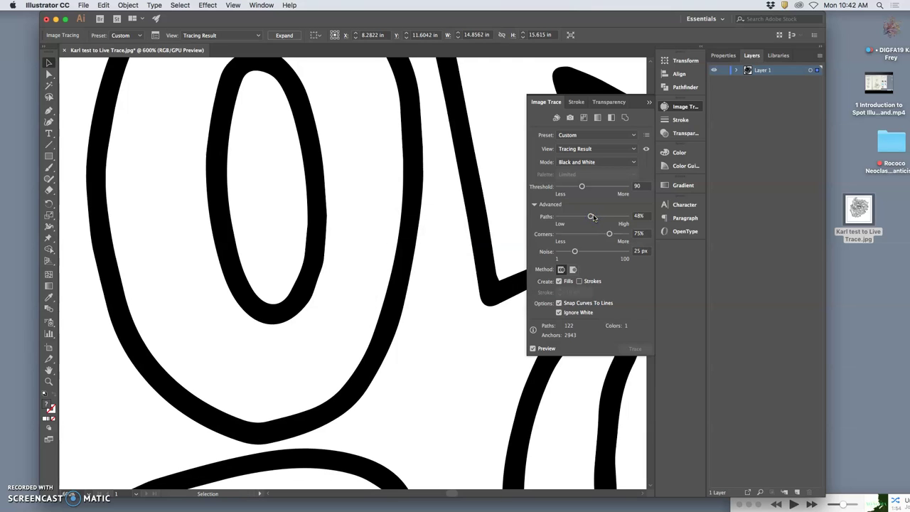
left_click_drag(592, 217, 594, 217)
left_click(425, 201)
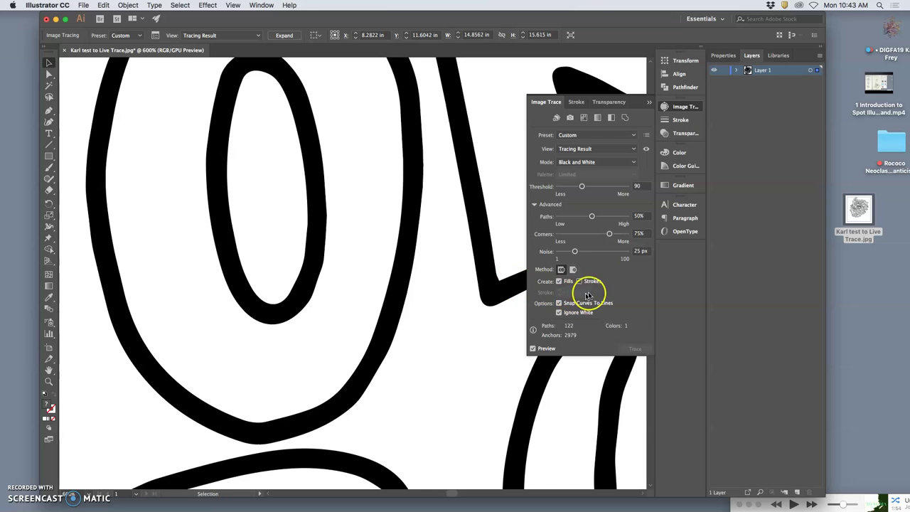
Lower the trace's Corners value to 19%
key("super+minus")
key("super+minus")
key("super+minus")
key("super+minus")
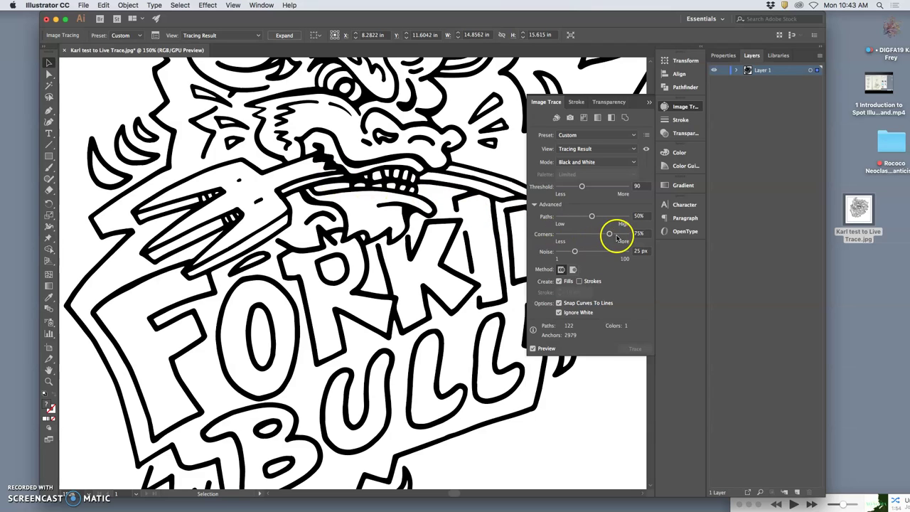
left_click(570, 236)
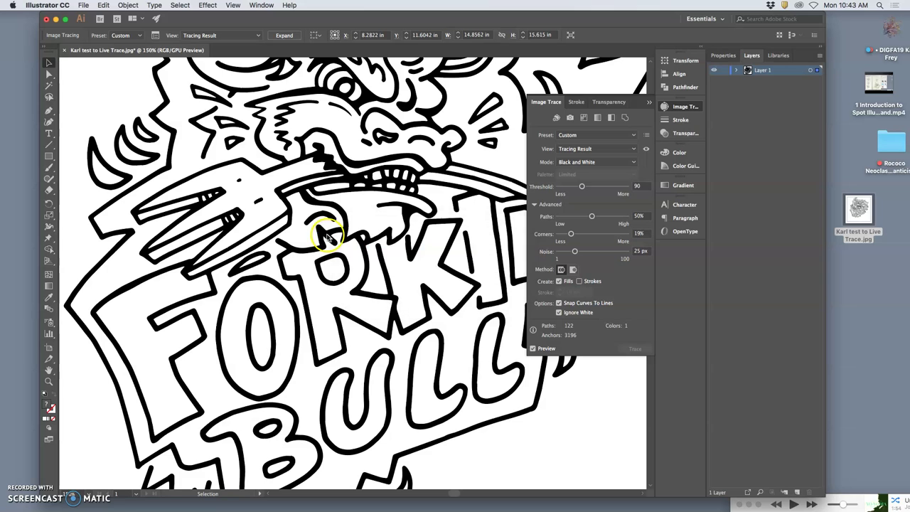
Examine the corners of the letter R and the fork tines up close for the effect of fewer corners
key("super+=")
key("super+=")
key("super+=")
key("super+=")
scroll(308, 230, "left", 8)
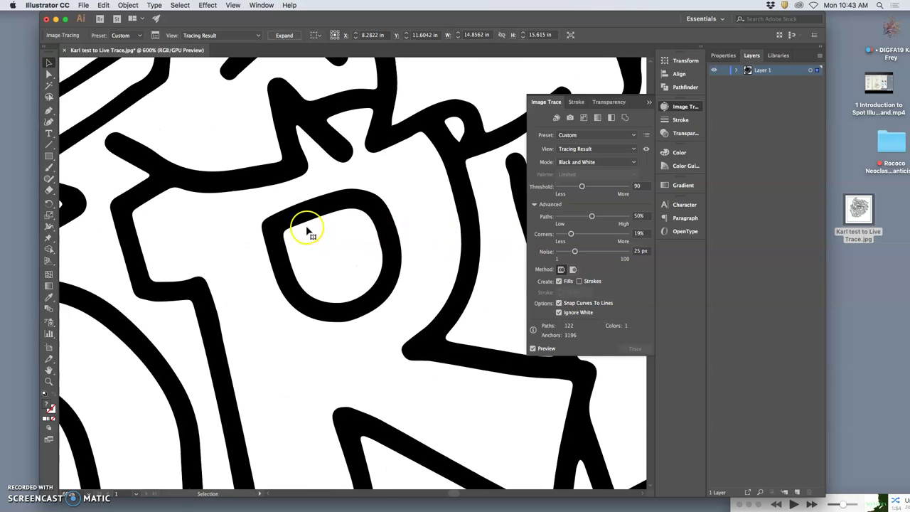
scroll(328, 212, "up", 1)
scroll(329, 211, "up", 5)
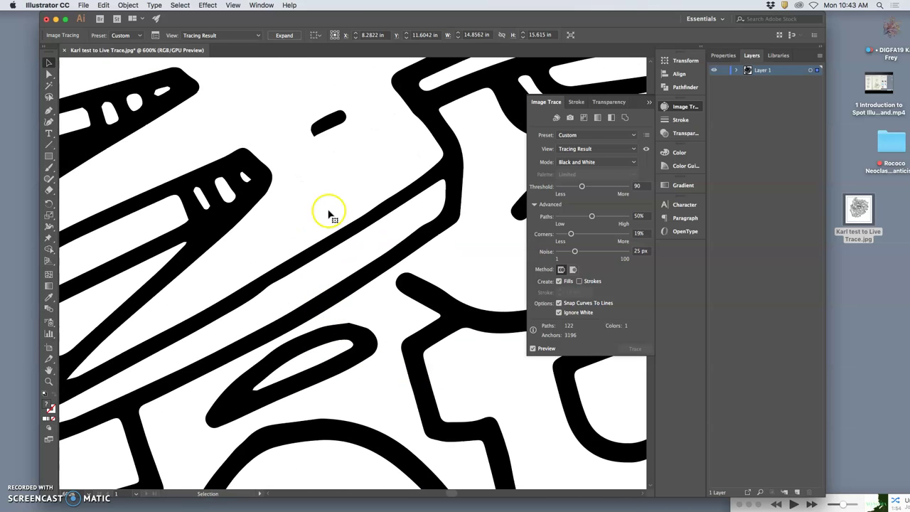
scroll(291, 211, "left", 2)
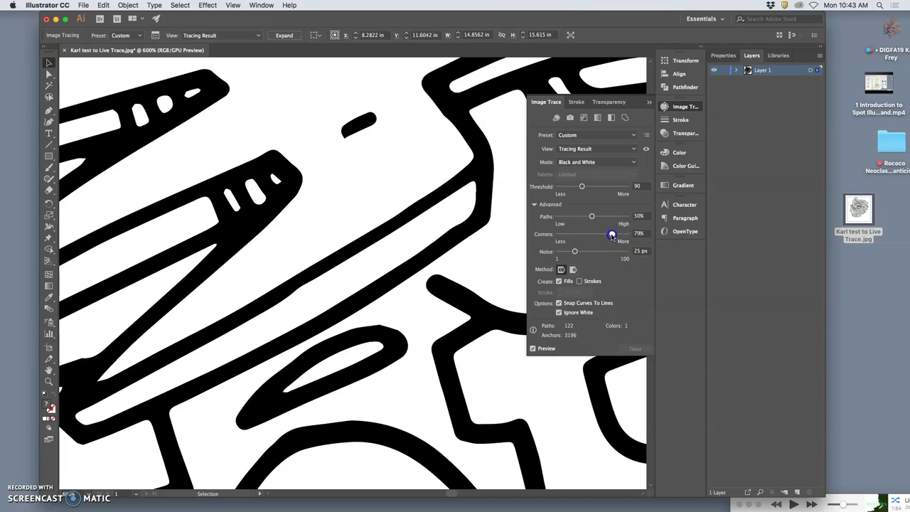
Set the trace's Corners value to 75% and check the logo as a whole
left_click_drag(611, 236, 611, 236)
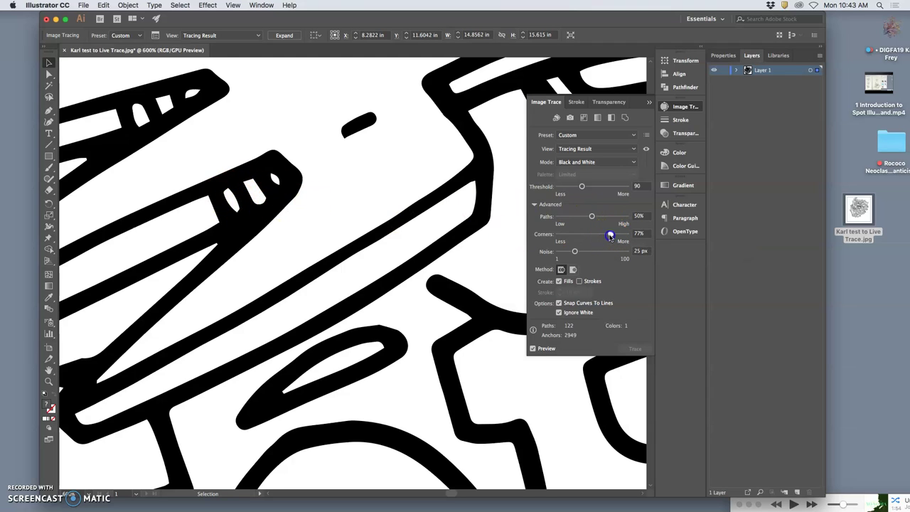
left_click_drag(610, 236, 608, 237)
left_click_drag(609, 237, 610, 237)
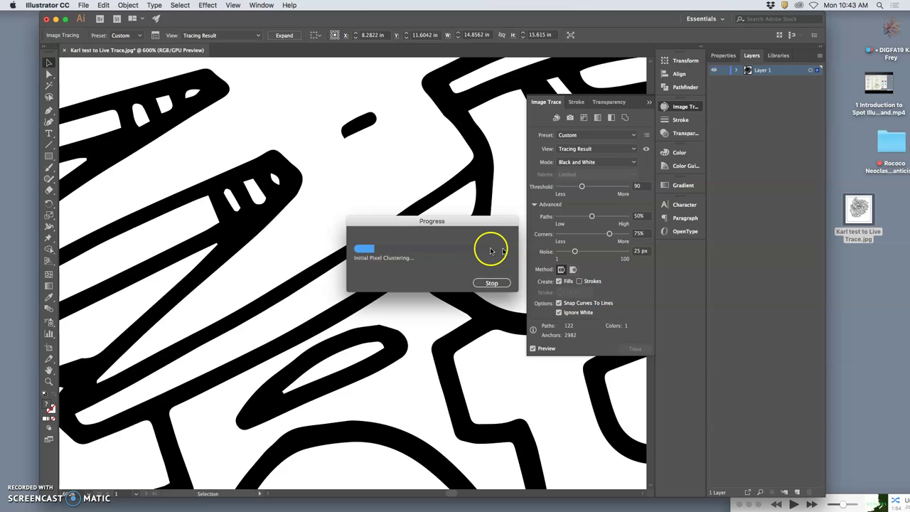
key("super+minus")
scroll(447, 249, "down", 6)
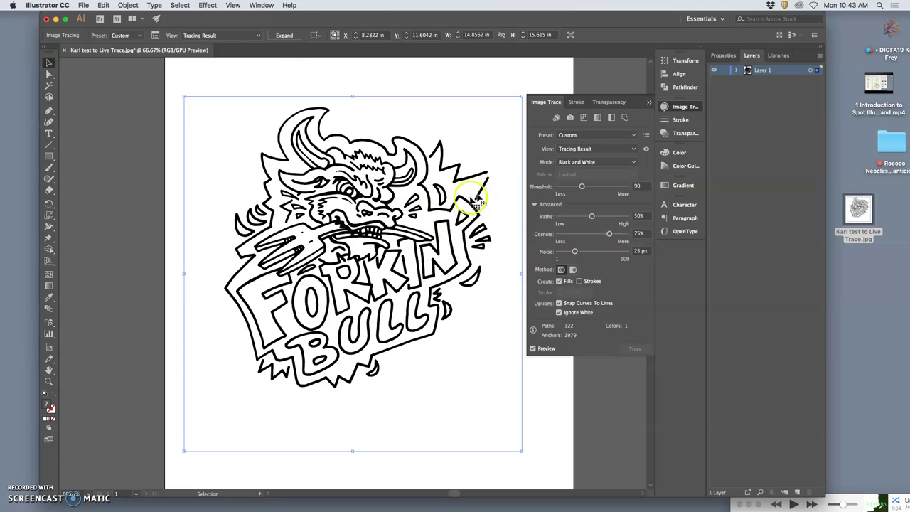
Try the trace's Noise at 99 px and 48 px on the bull's face and settle on 38 px
scroll(420, 213, "up", 5)
scroll(313, 156, "up", 10)
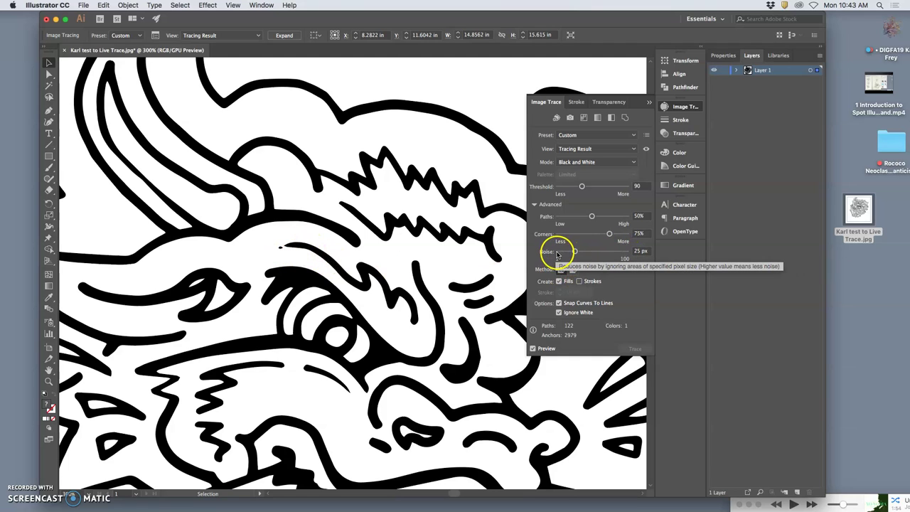
left_click(557, 252)
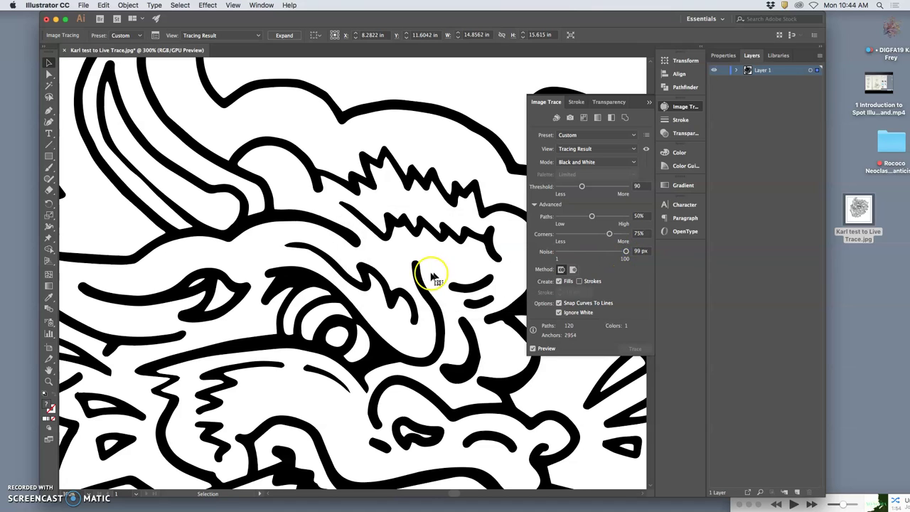
left_click_drag(593, 255, 591, 254)
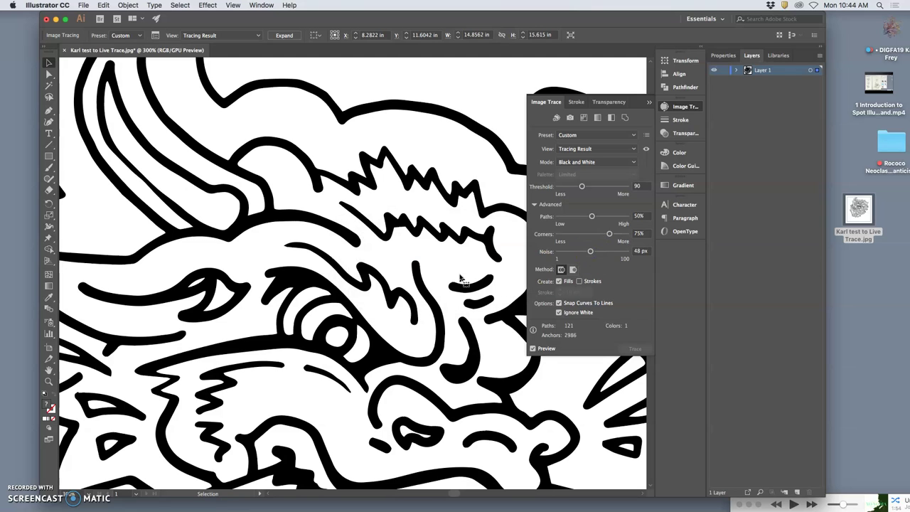
left_click_drag(584, 253, 584, 253)
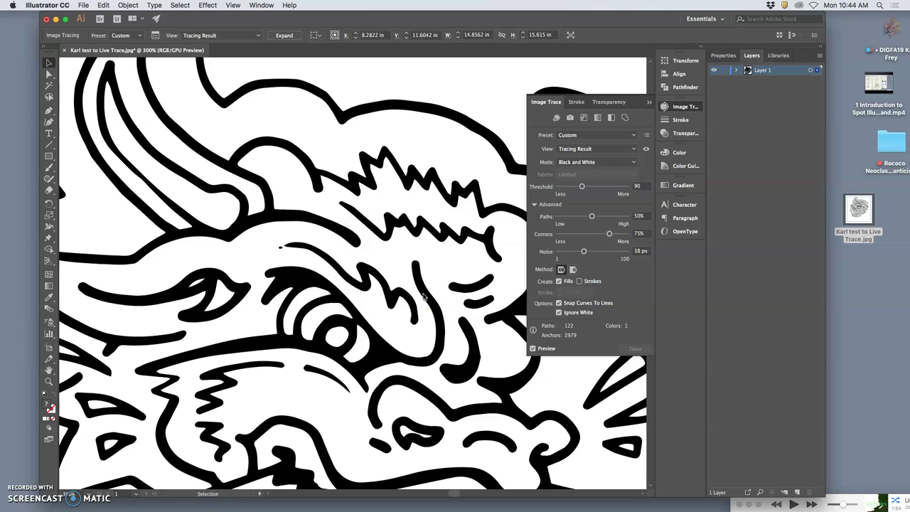
Examine the traced linework of the bull's mouth, the fork and the lettering up close
scroll(431, 279, "down", 5)
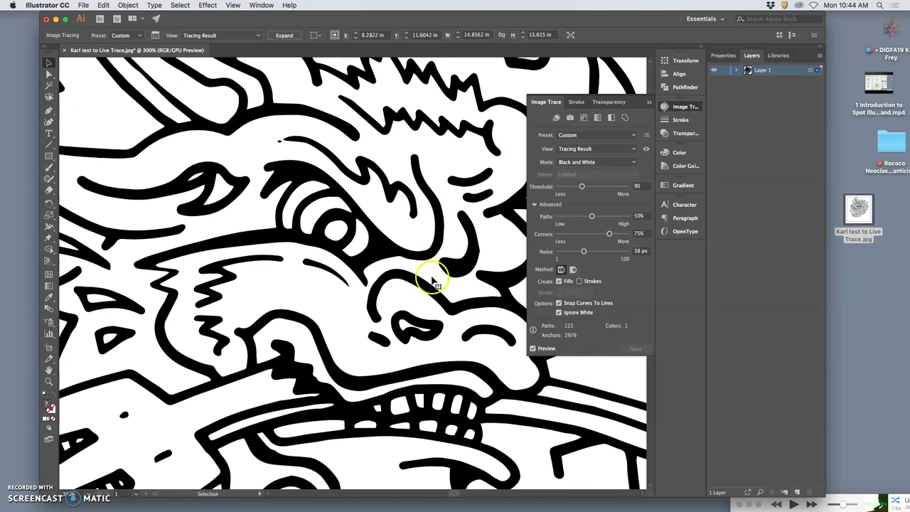
scroll(420, 279, "left", 2)
scroll(414, 279, "down", 2)
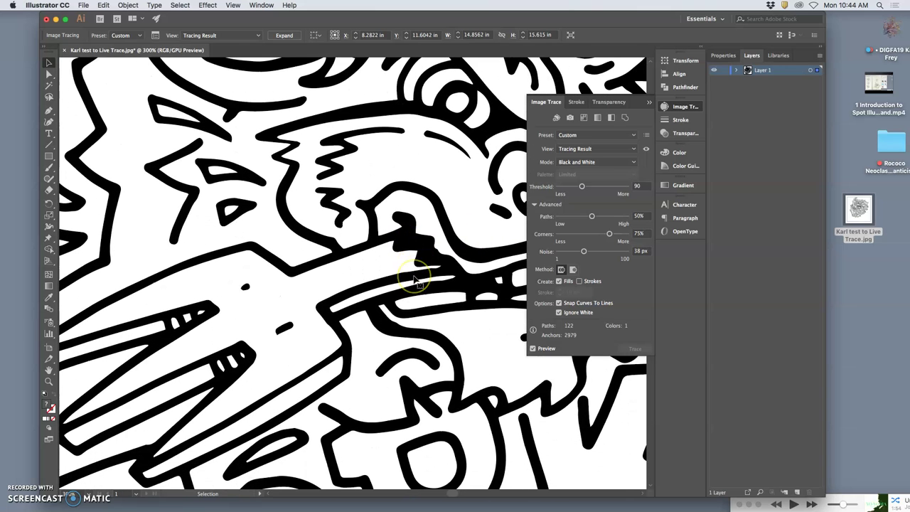
key("super+equal")
key("super+equal")
scroll(398, 278, "left", 2)
scroll(396, 278, "up", 10)
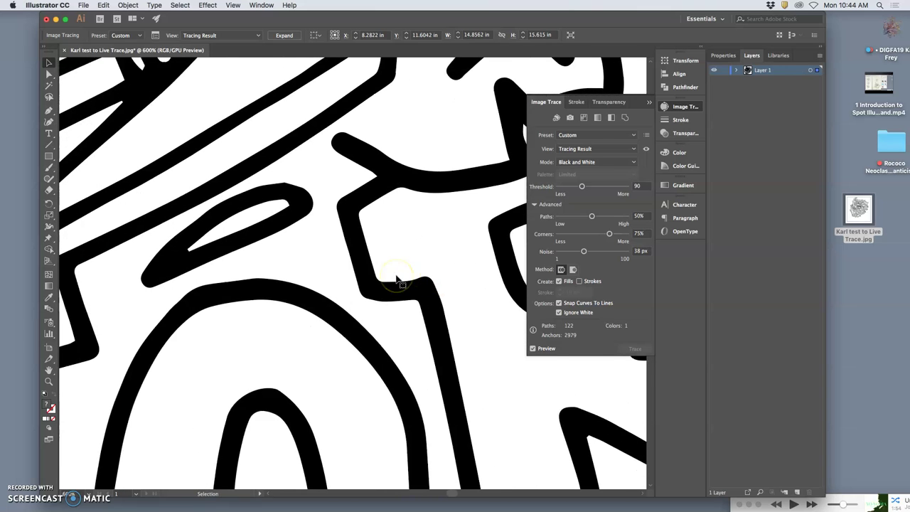
scroll(396, 279, "up", 7)
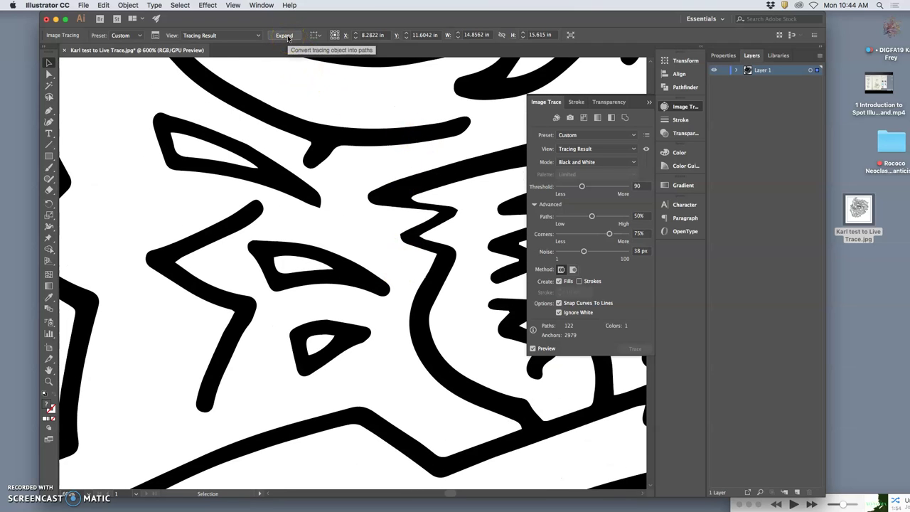
Expand the tracing into vector paths and display its anchor points with the Direct Selection tool
left_click(285, 36)
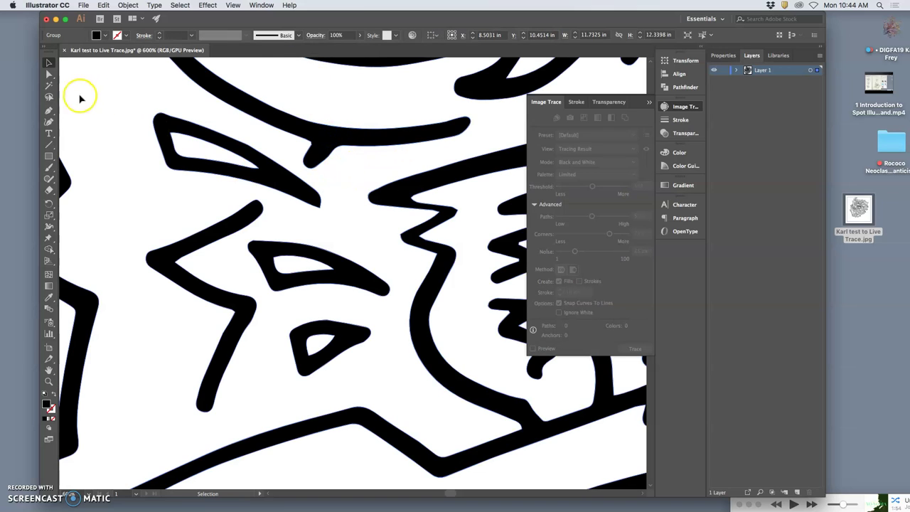
left_click(48, 74)
scroll(408, 335, "down", 15)
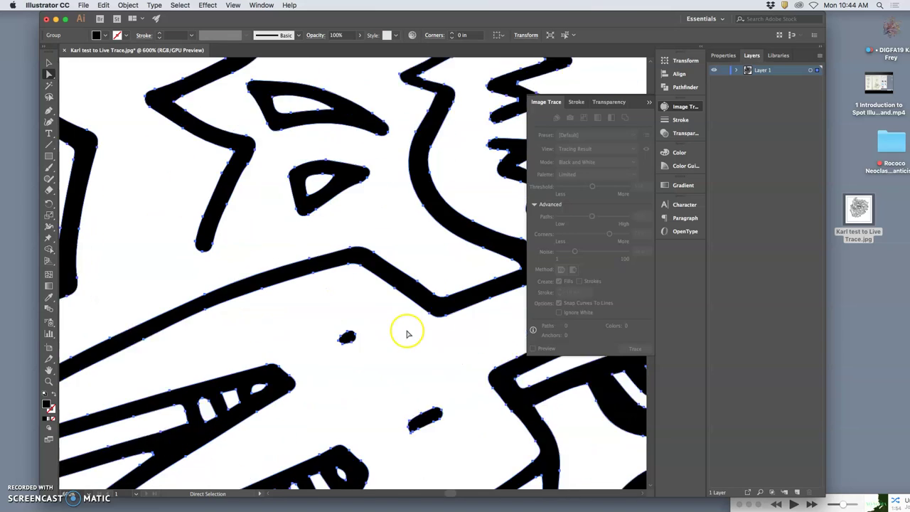
scroll(405, 328, "down", 5)
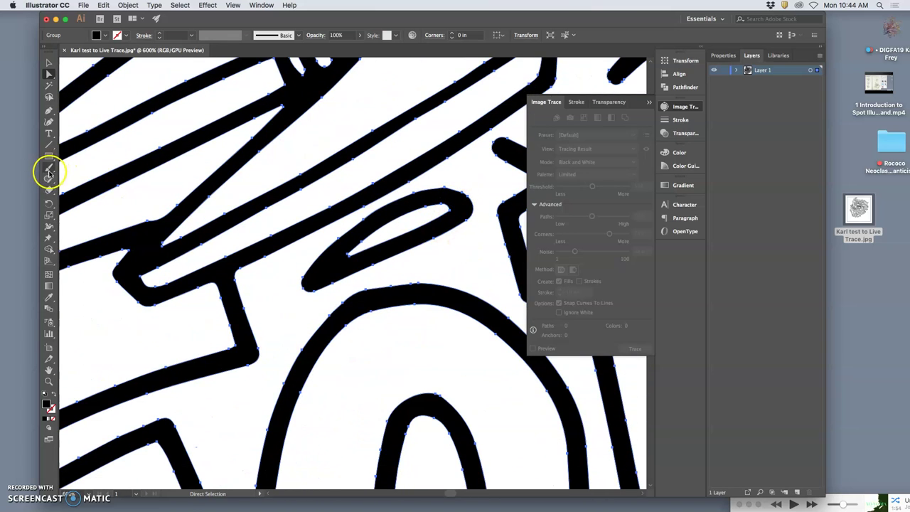
Smooth the outline of the small teardrop shape above the letter O with the Smooth tool
left_click_drag(49, 178, 98, 202)
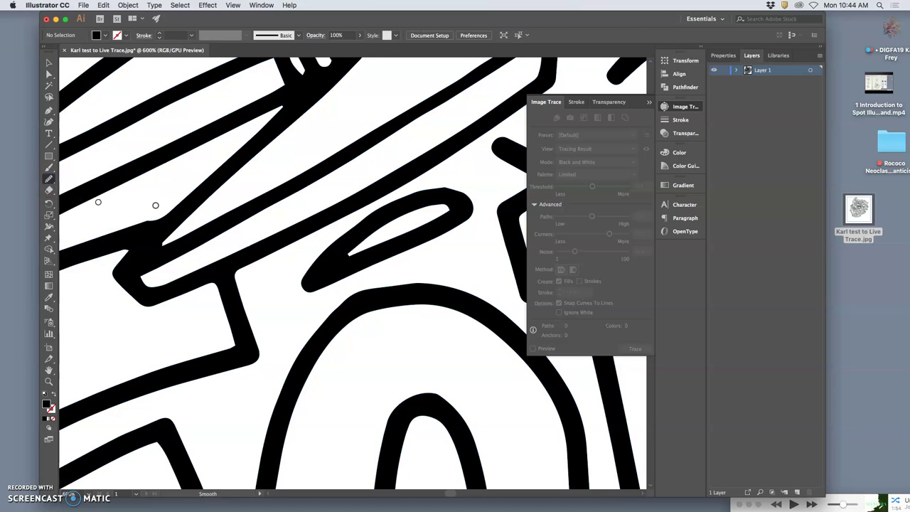
left_click(455, 201, "super")
mouse_move(411, 192)
left_mouse_down()
mouse_move(376, 218)
mouse_move(373, 231)
mouse_move(387, 236)
mouse_move(349, 286)
left_mouse_up()
scroll(357, 282, "down", 3)
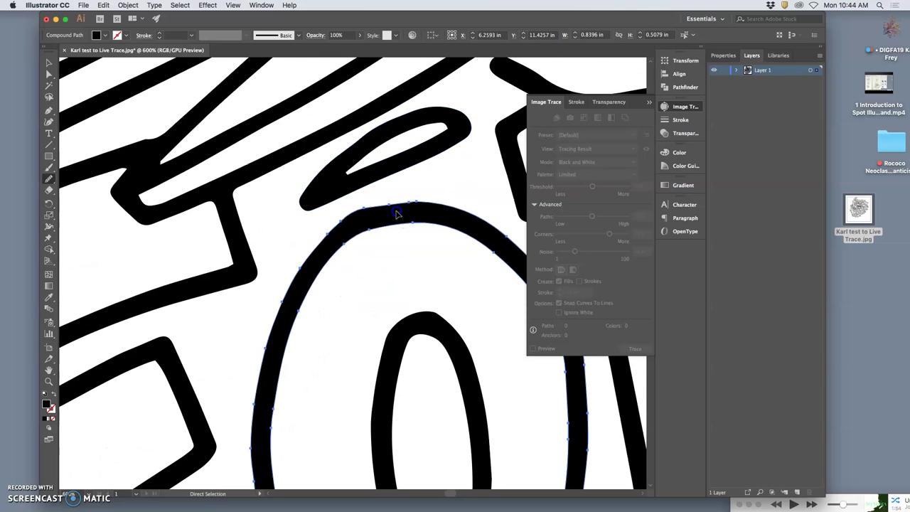
Smooth the outer and inner edges along the top of the letter O's outer ring
left_click(419, 206, "super")
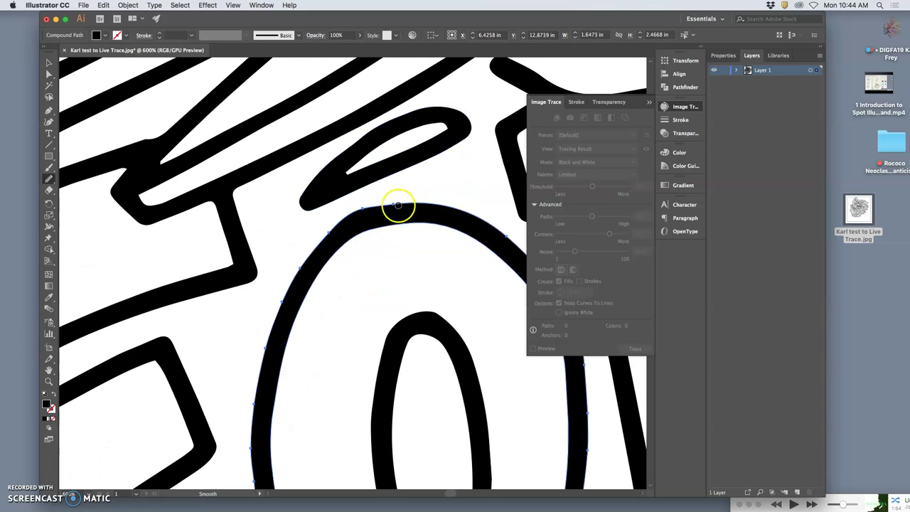
left_click_drag(396, 203, 315, 248)
key("super")
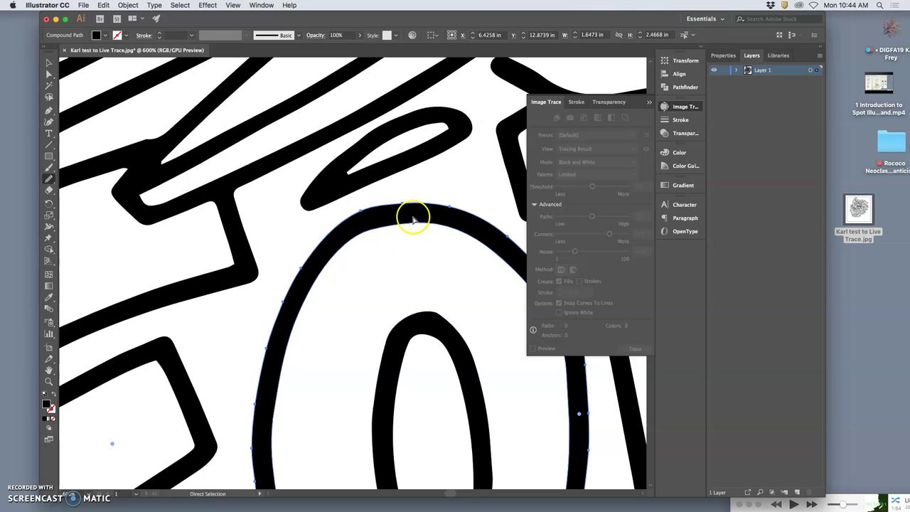
mouse_move(434, 224)
left_mouse_down()
mouse_move(405, 225)
mouse_move(339, 253)
mouse_move(318, 283)
left_mouse_up()
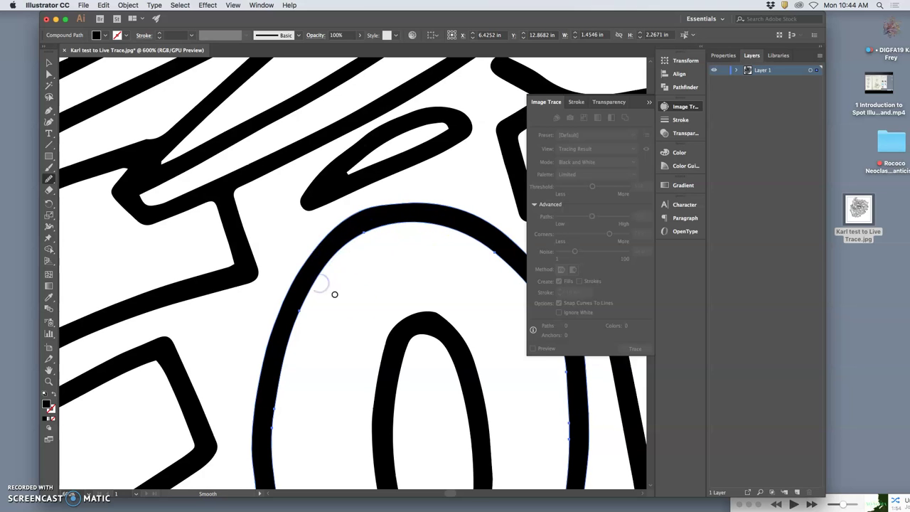
Smooth the upper curve of the inner oval of the letter O
scroll(374, 298, "down", 5)
left_click(398, 262, "super")
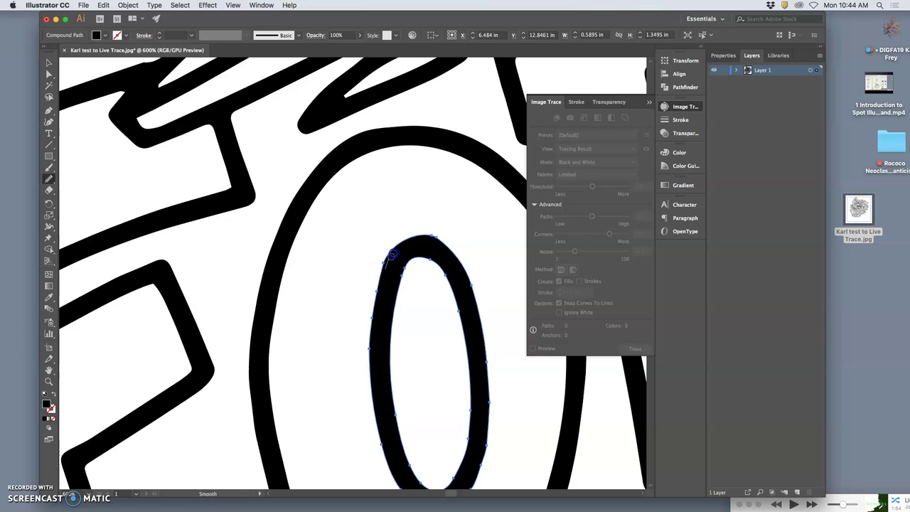
left_click_drag(434, 240, 452, 277)
key("super")
Smooth the lower curve of the inner oval of the letter O
scroll(430, 295, "down", 10)
scroll(427, 295, "right", 4)
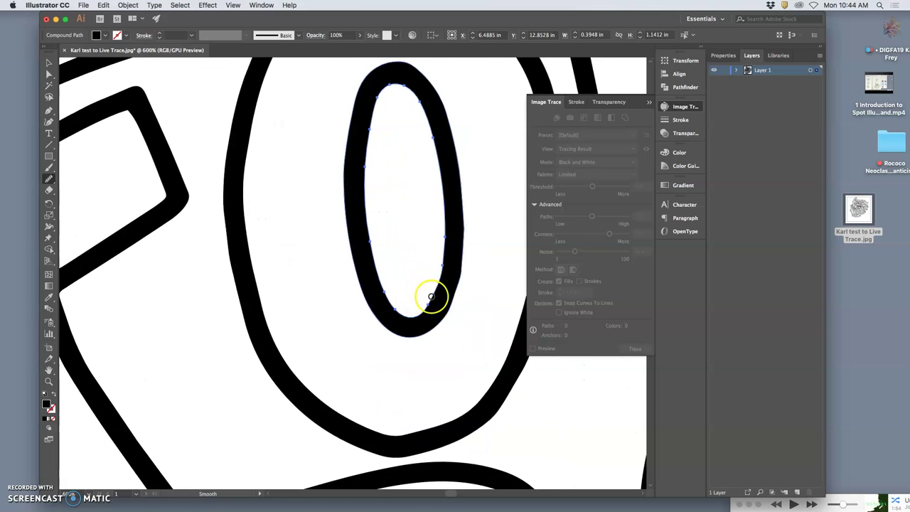
key("super")
left_click(417, 285, "super")
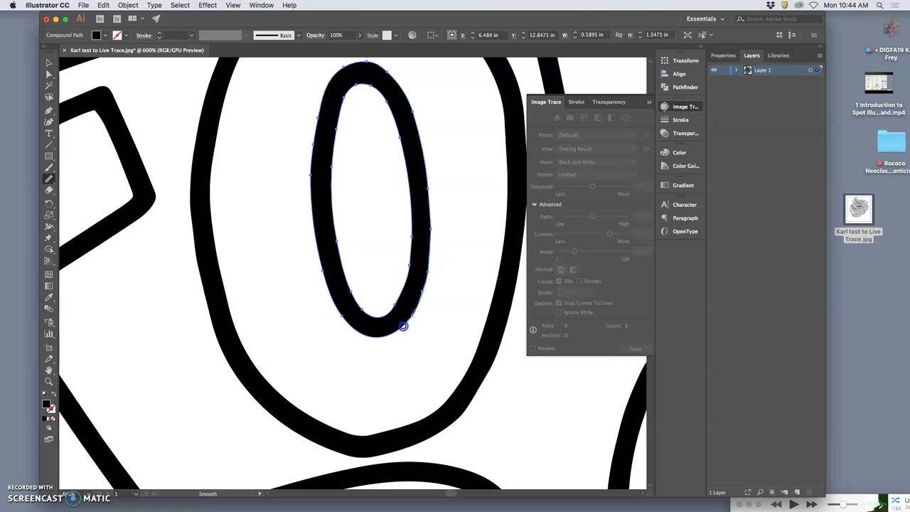
Smooth the inner and outer edges along the bottom of the letter O's outer ring
scroll(409, 307, "down", 6)
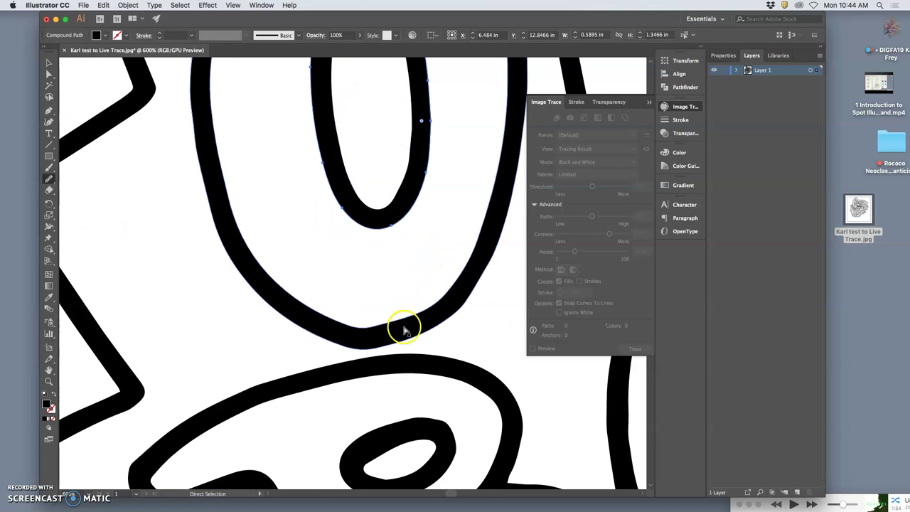
left_click_drag(353, 327, 322, 320)
left_click_drag(402, 320, 449, 288)
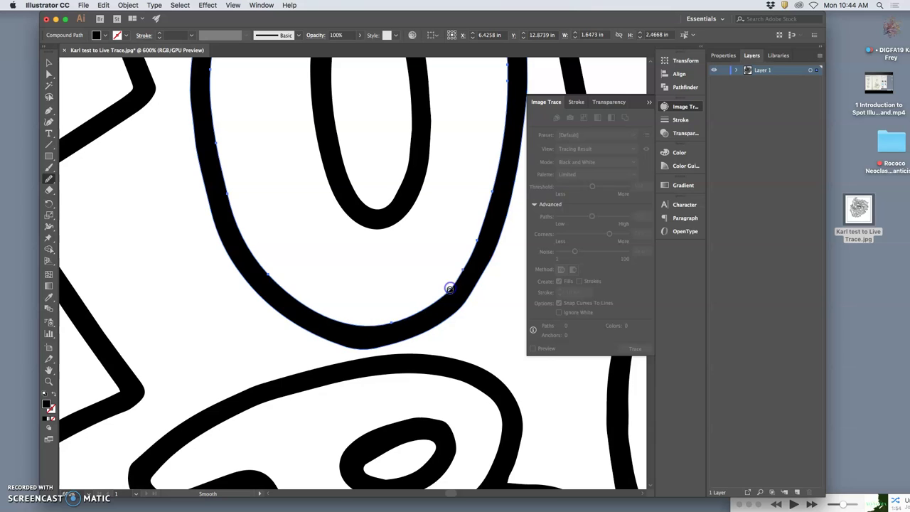
left_click(392, 332, "super")
left_click_drag(345, 340, 353, 342)
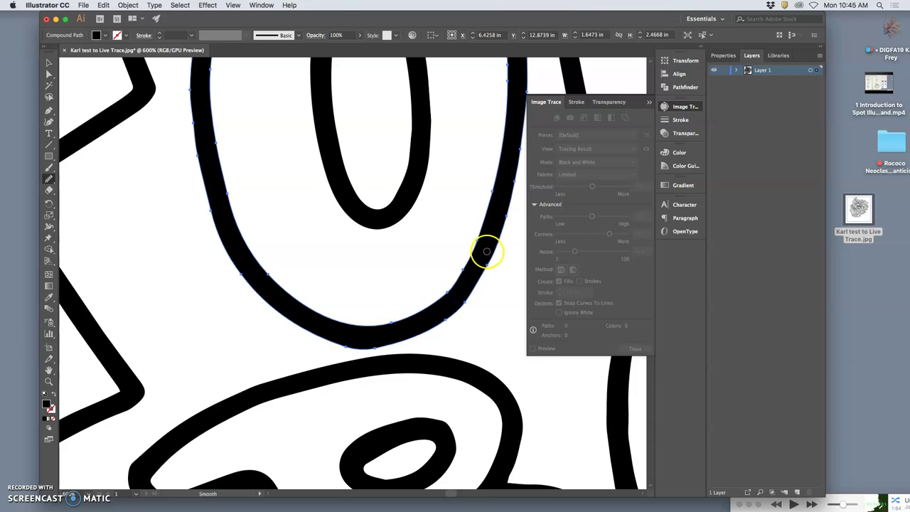
mouse_move(487, 251)
left_mouse_down()
mouse_move(468, 297)
mouse_move(442, 324)
mouse_move(409, 323)
left_mouse_up()
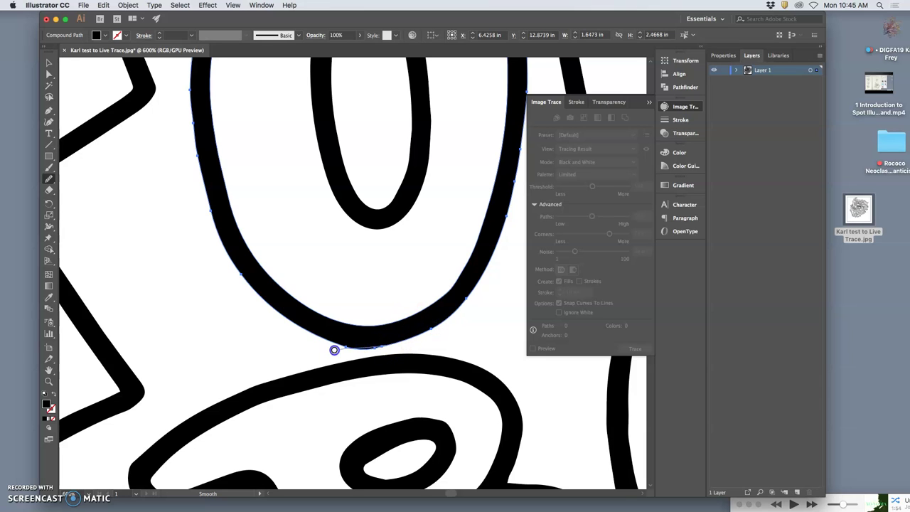
Smooth both sides of the letter O's outer ring, evening out the bumps in its edges
scroll(362, 310, "up", 5)
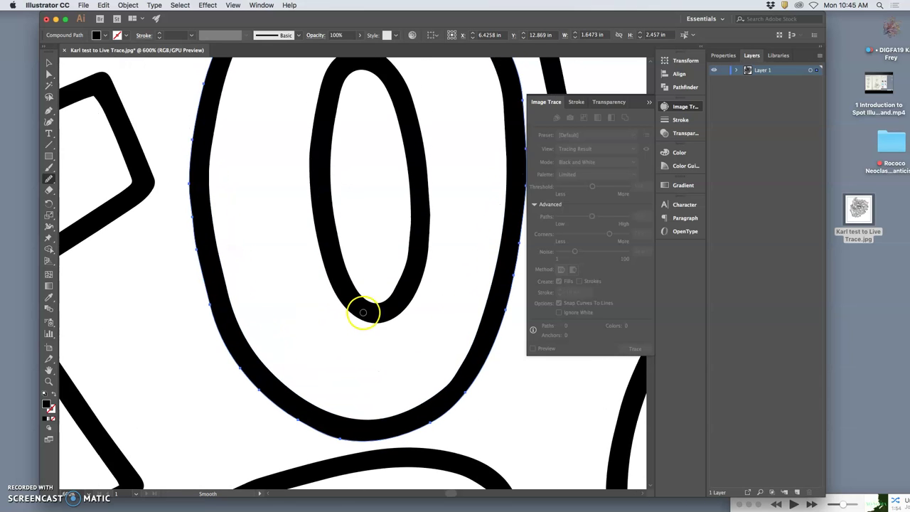
scroll(361, 313, "up", 1)
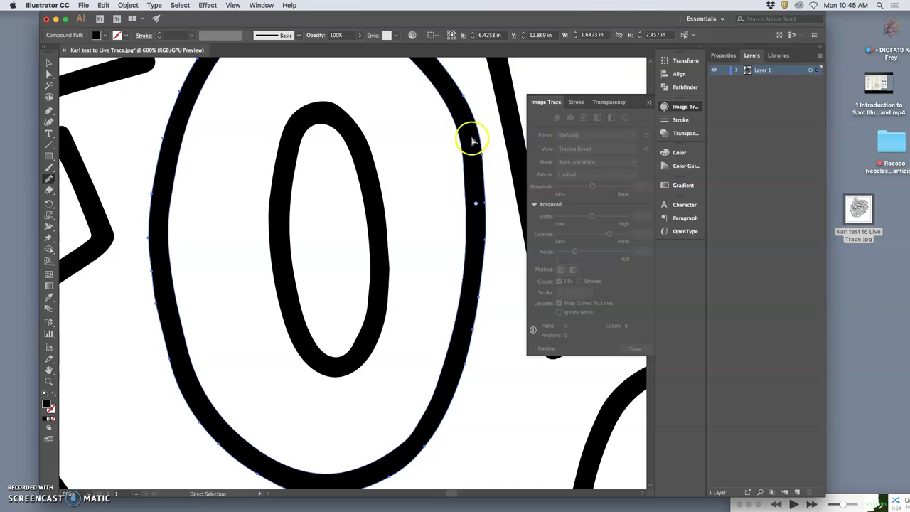
left_click_drag(442, 98, 454, 121)
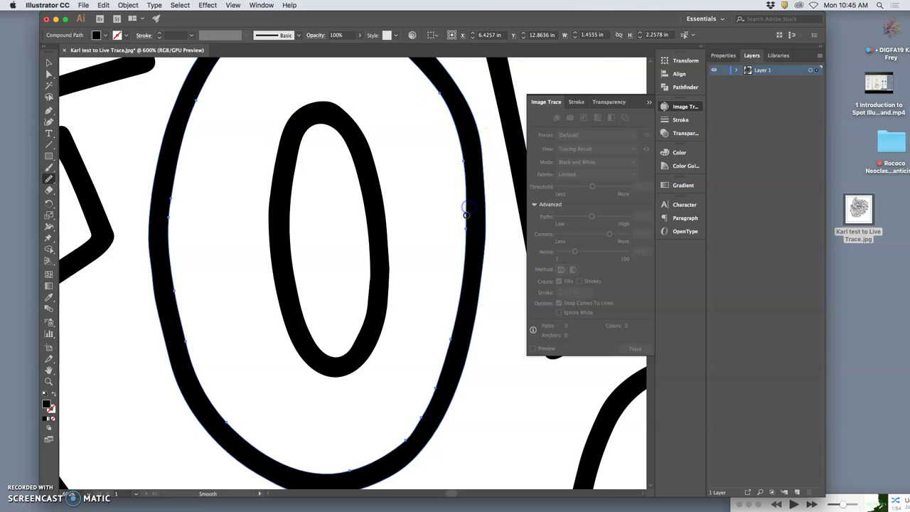
scroll(426, 241, "up", 2)
mouse_move(158, 287)
left_mouse_down()
mouse_move(173, 230)
mouse_move(163, 324)
mouse_move(180, 409)
left_mouse_up()
left_click_drag(166, 361, 162, 340)
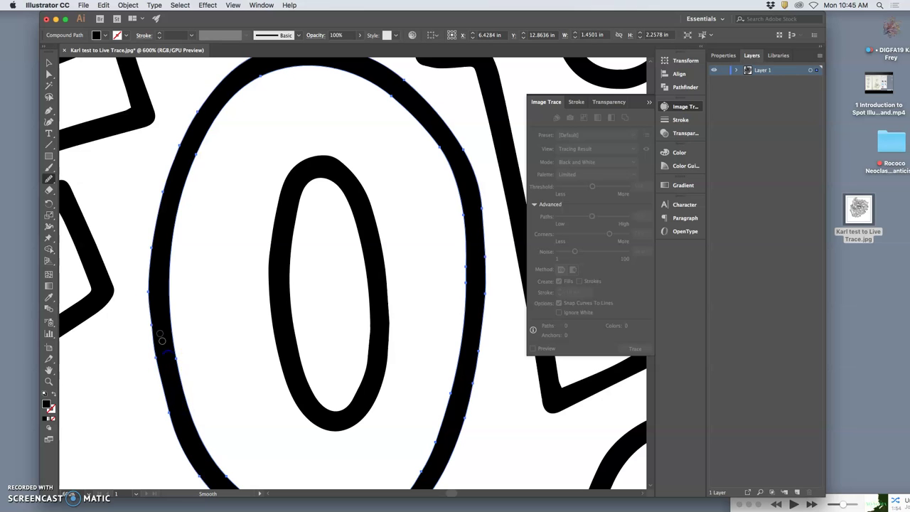
left_click_drag(155, 236, 168, 430)
Smooth the outline of the lower counter in the letter B of BULL
scroll(142, 377, "left", 10)
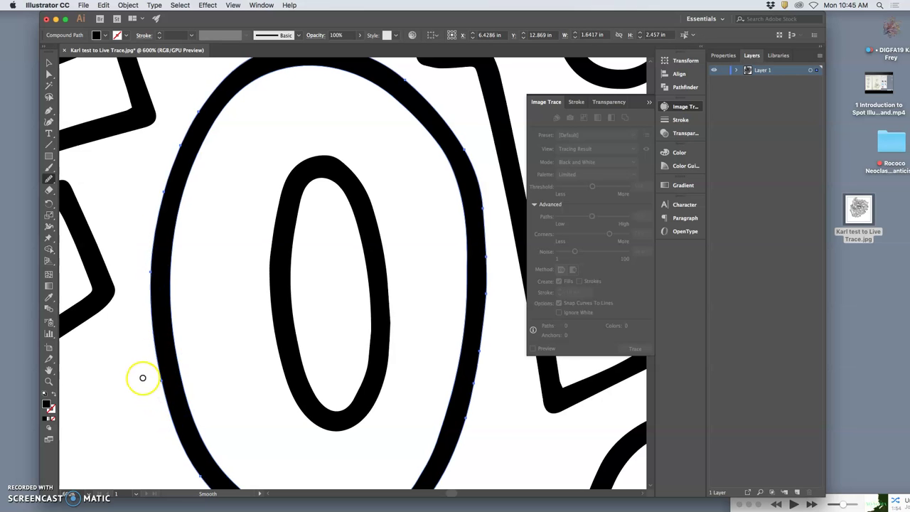
scroll(142, 376, "down", 10)
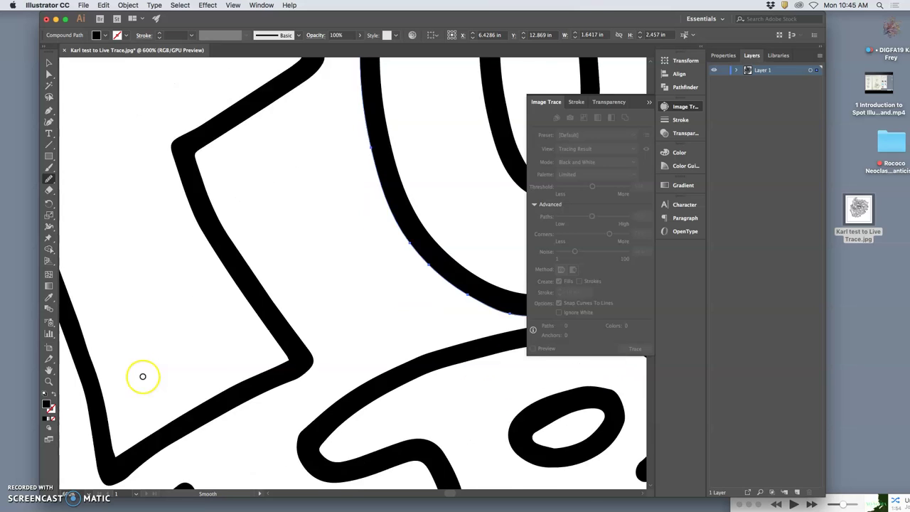
scroll(143, 376, "right", 10)
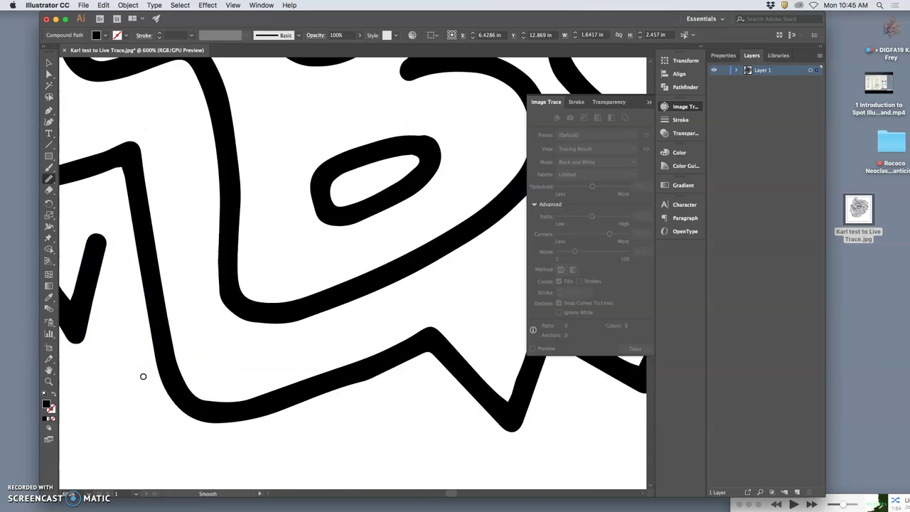
left_click(200, 149, "super")
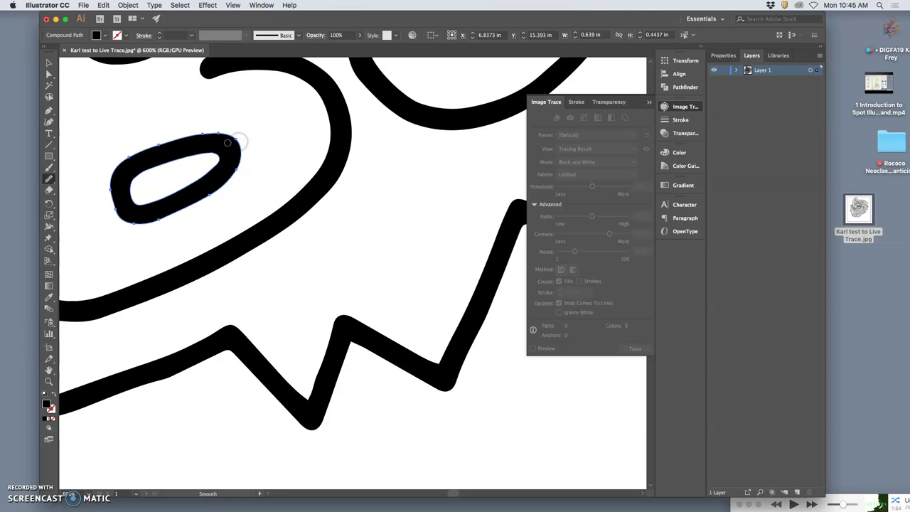
Smooth the outline of the upper counter in the letter B of BULL, and redraw its inner edge with the Pencil tool
scroll(286, 160, "up", 10)
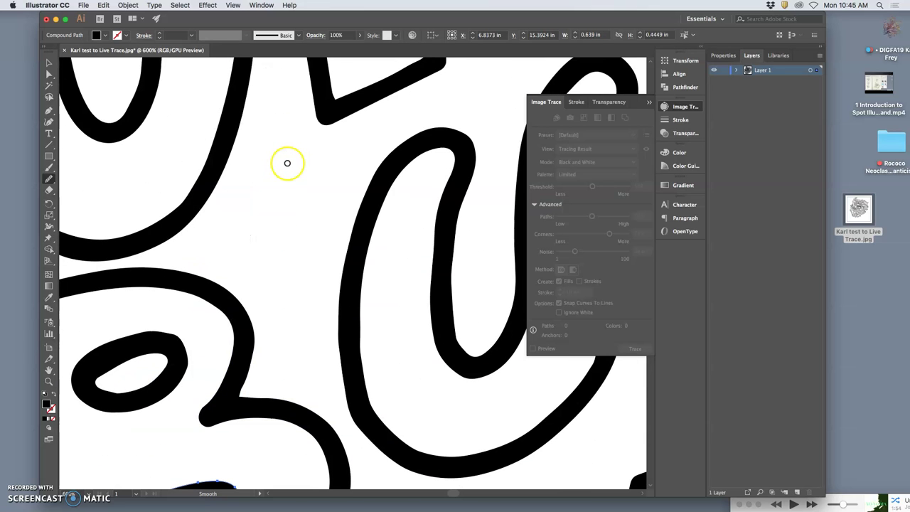
left_click(171, 337, "super")
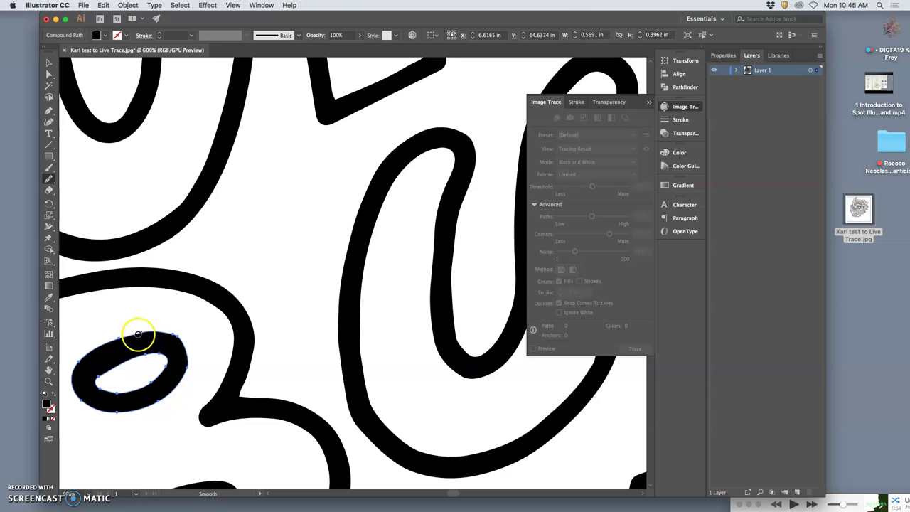
key("super")
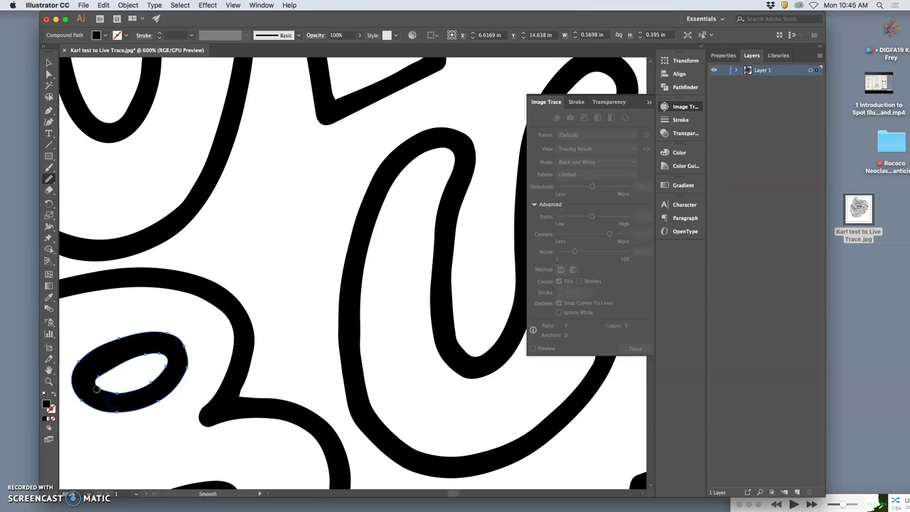
key("super")
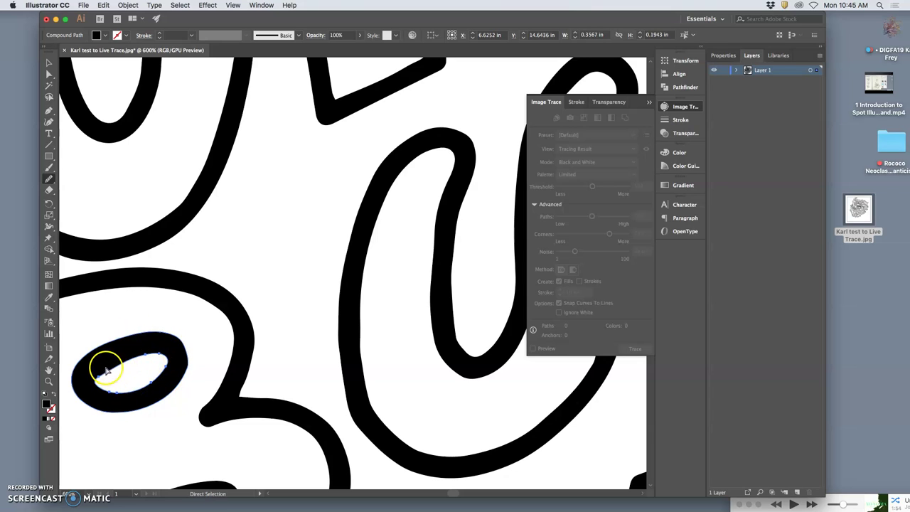
mouse_move(130, 363)
left_mouse_down()
mouse_move(126, 392)
mouse_move(99, 386)
mouse_move(129, 384)
mouse_move(118, 369)
mouse_move(132, 361)
mouse_move(96, 378)
left_mouse_up()
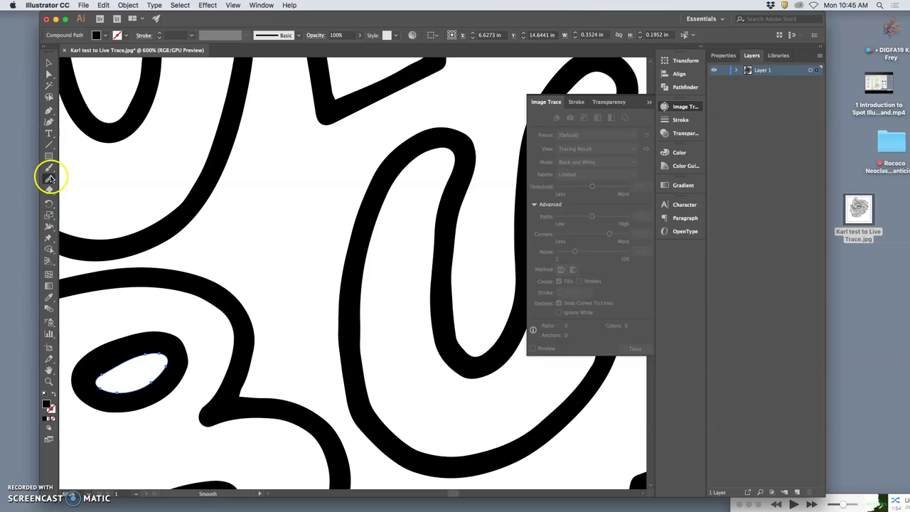
left_click_drag(49, 178, 77, 190)
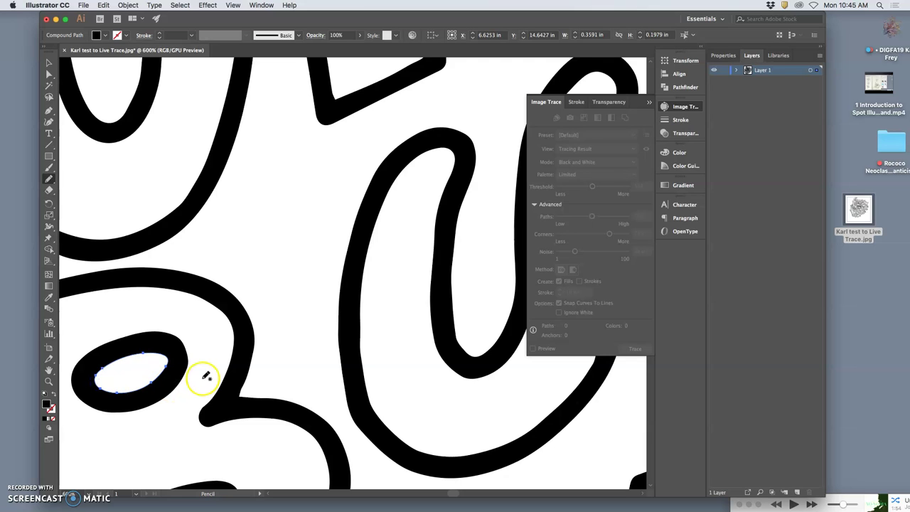
Confirm the Pencil tool options with fidelity towards Smooth, and redraw the outer and inner edges of the letter U's lower-left bend
scroll(349, 307, "right", 2)
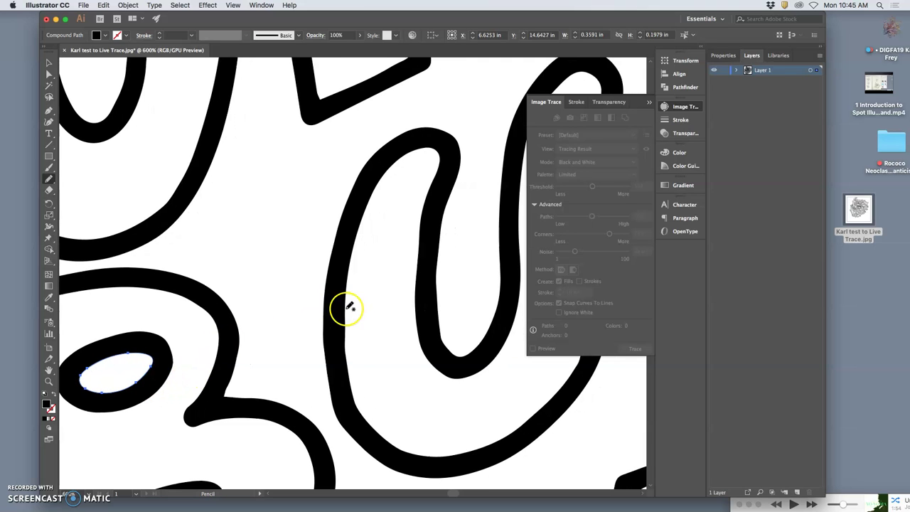
double_click(49, 179)
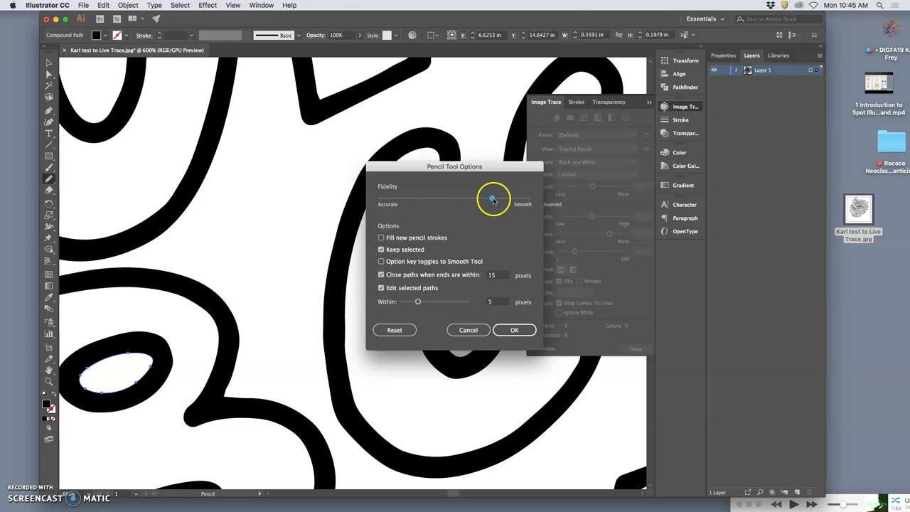
left_click(515, 330)
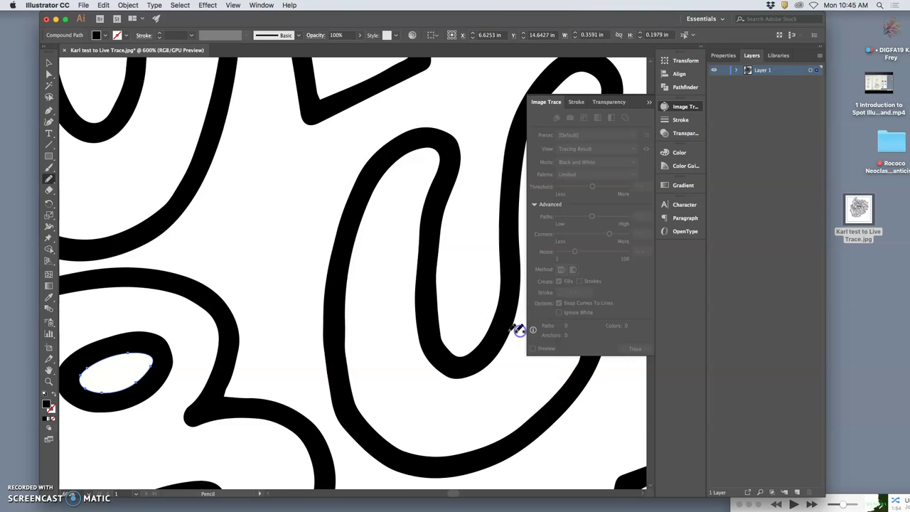
left_click(337, 371)
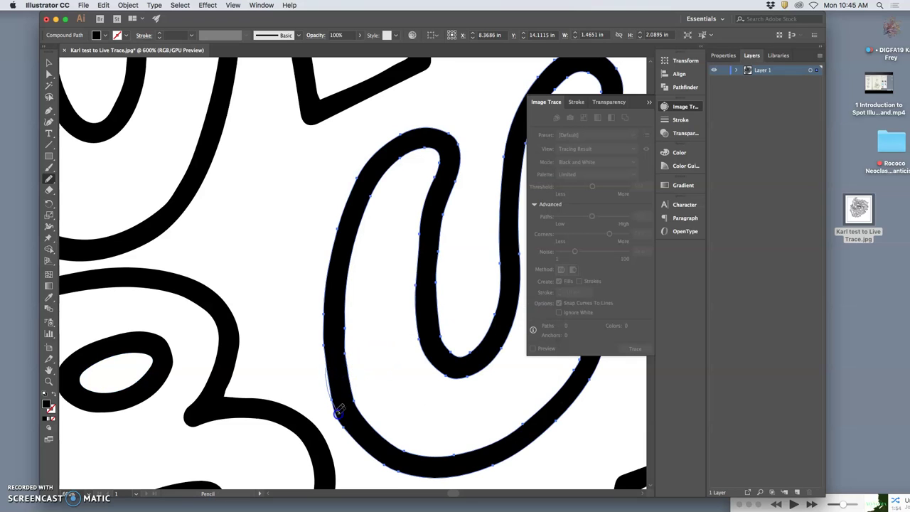
key("super+z")
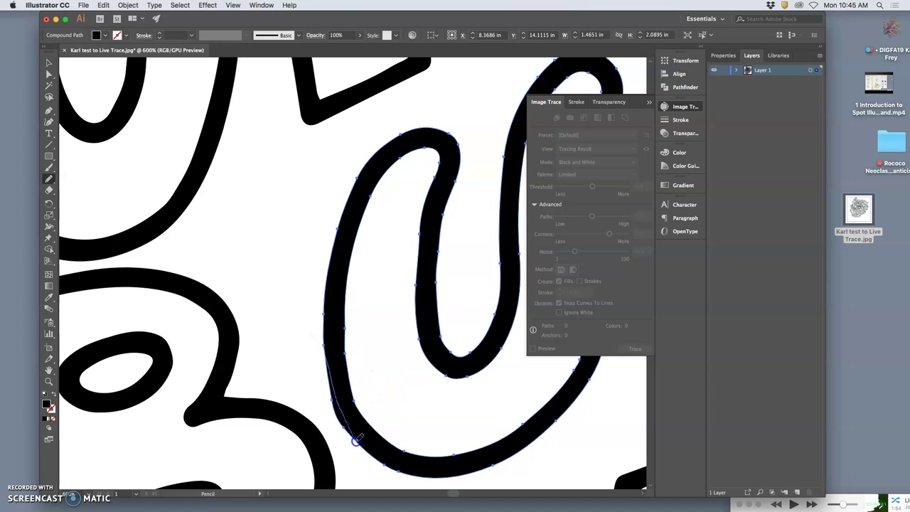
left_click_drag(355, 440, 361, 443)
left_click(351, 408, "super")
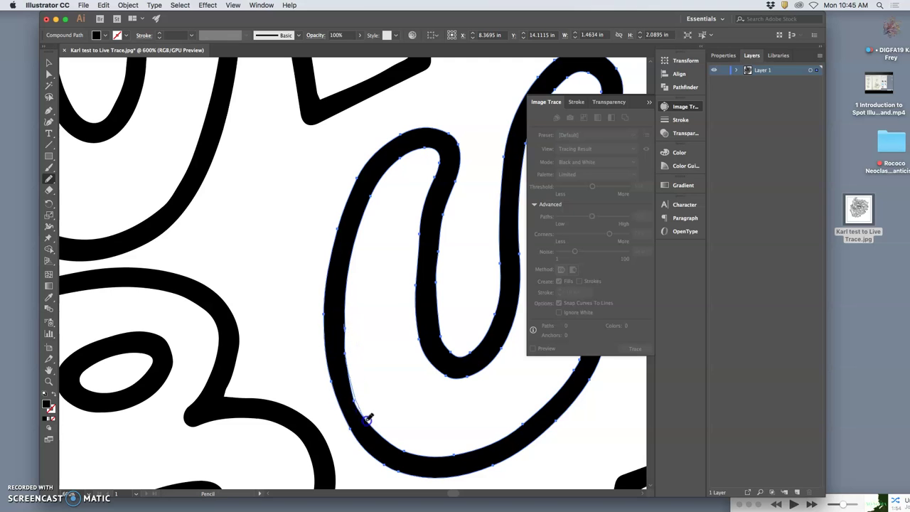
left_click_drag(371, 427, 390, 425)
Select the bull's head linework and redraw the upper edge of the jagged shape at the corner of the mouth with the Pencil tool
scroll(417, 347, "right", 4)
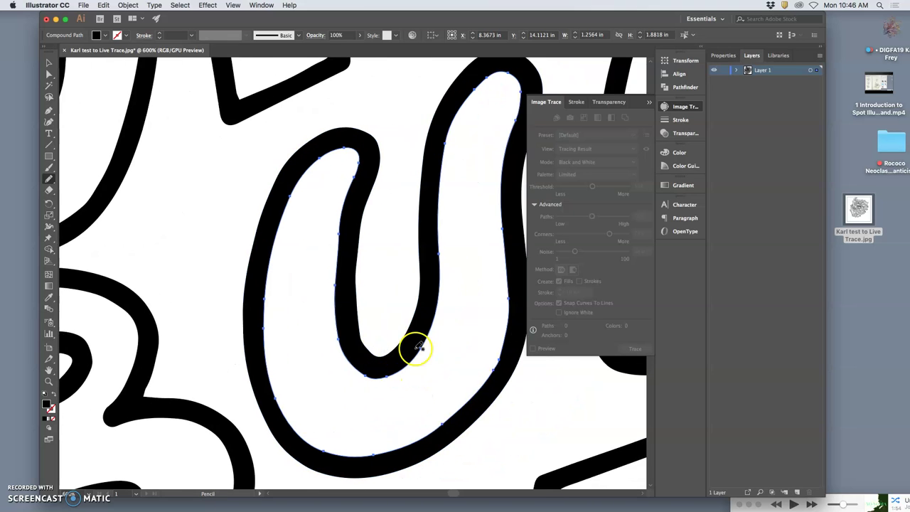
scroll(419, 346, "up", 10)
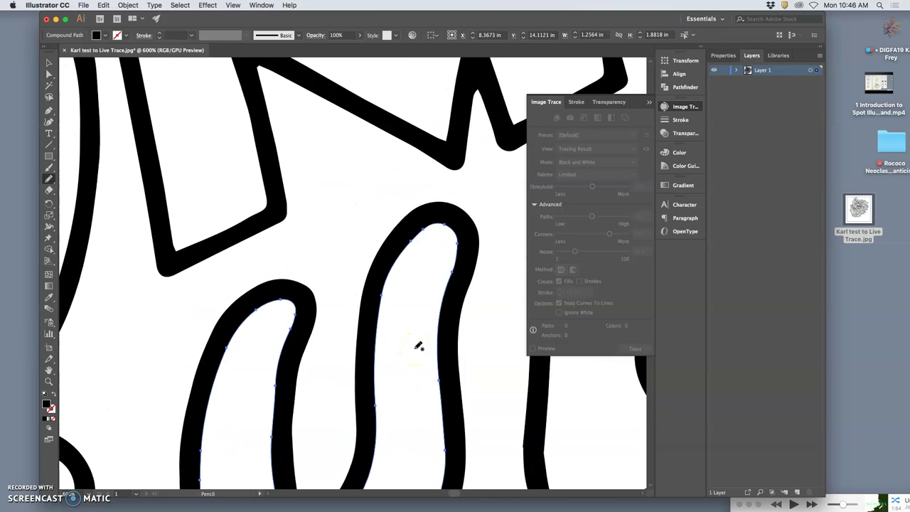
scroll(419, 346, "up", 20)
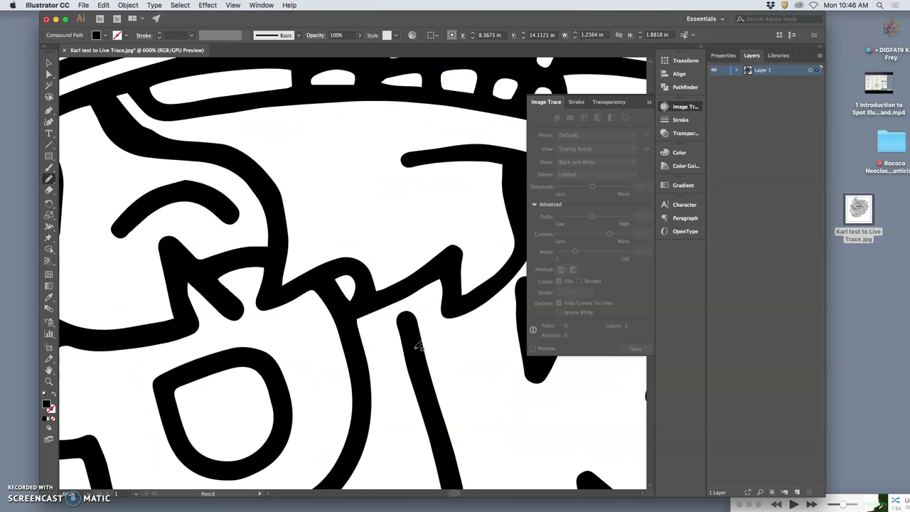
scroll(419, 346, "up", 5)
left_click(435, 314)
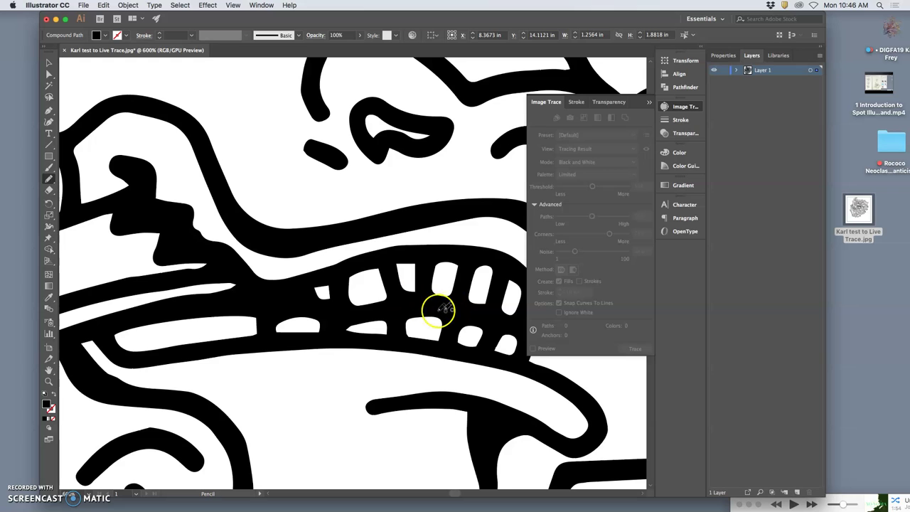
scroll(436, 312, "up", 3)
scroll(239, 294, "left", 5)
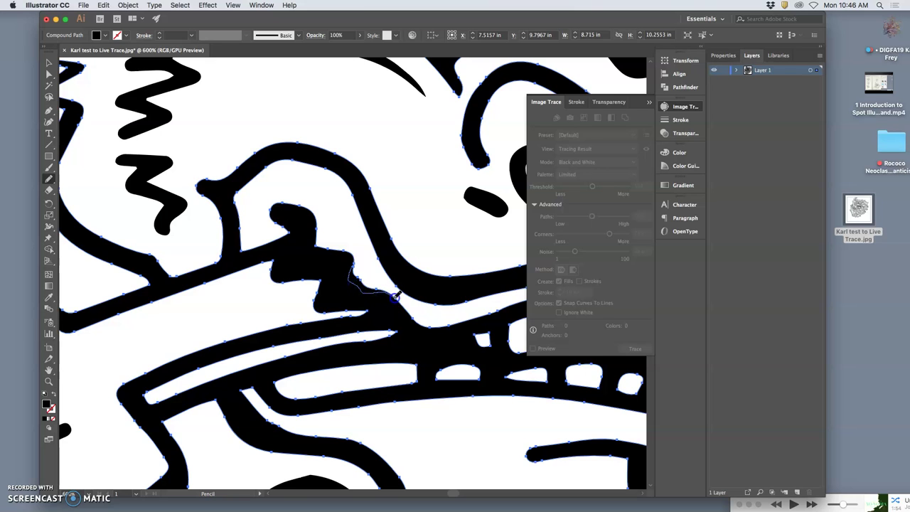
left_click_drag(396, 297, 398, 300)
Redraw the lower-left edge of the thin line inside the bull's left horn with the Pencil tool, thickening its narrow middle section
scroll(362, 304, "up", 3)
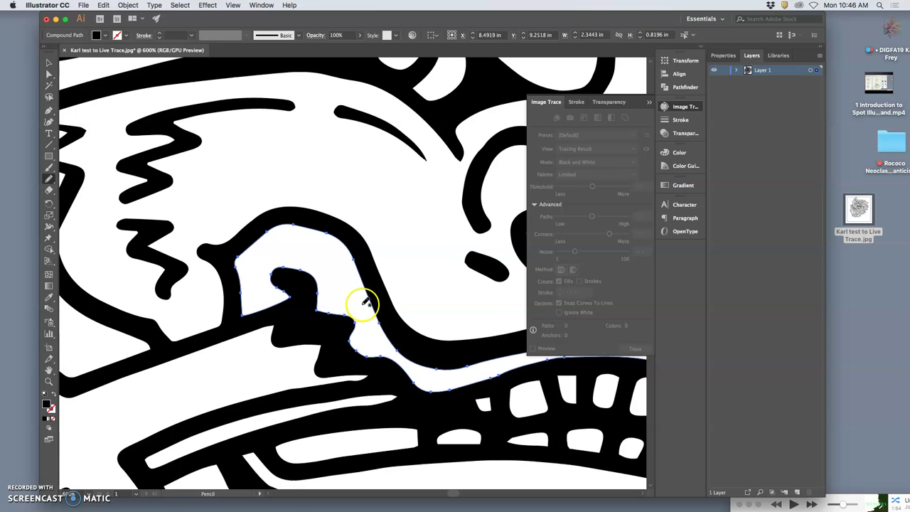
scroll(364, 302, "up", 8)
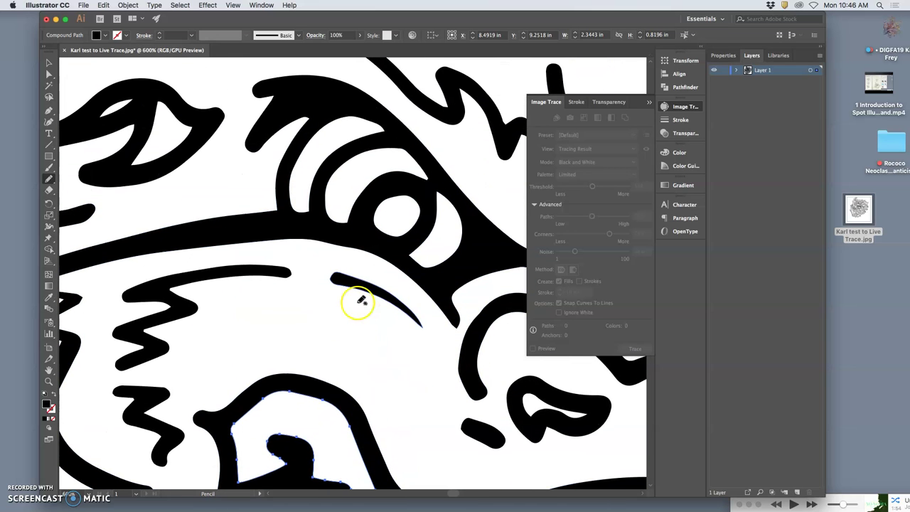
scroll(349, 298, "up", 4)
scroll(303, 284, "left", 2)
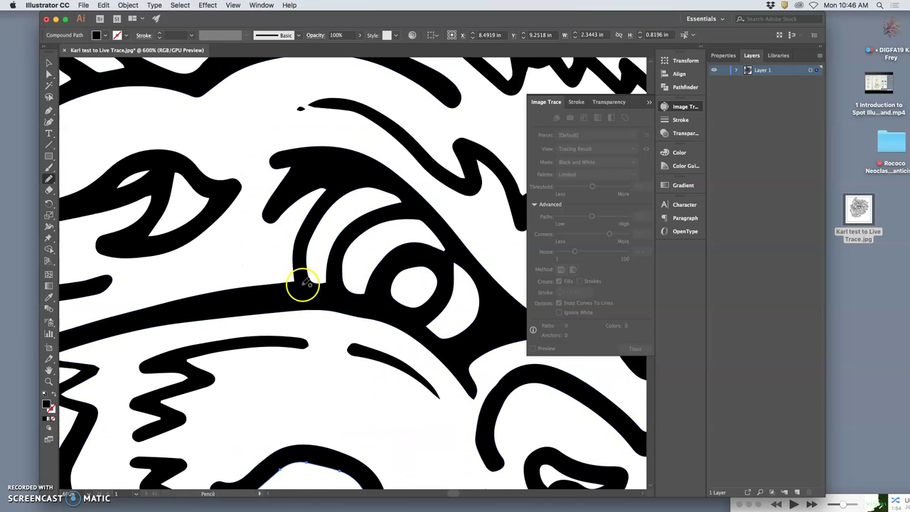
scroll(303, 284, "left", 8)
scroll(303, 284, "up", 13)
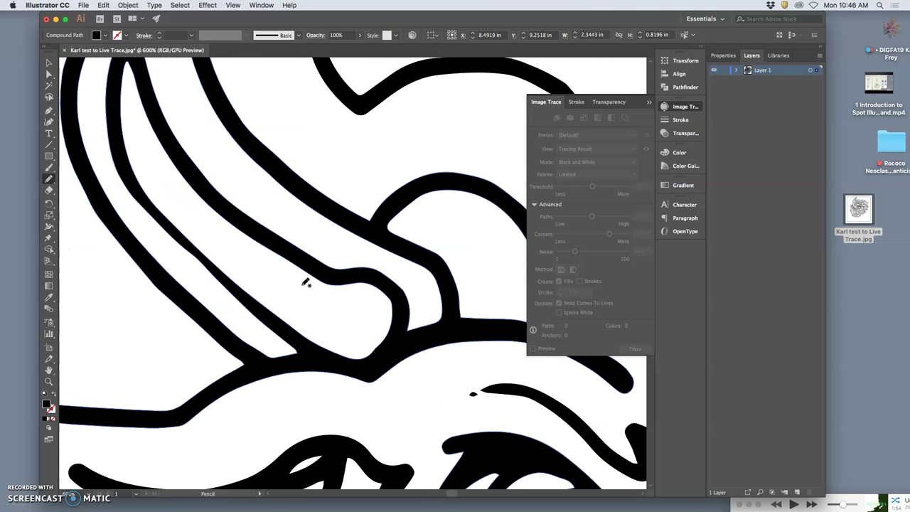
left_click(128, 184)
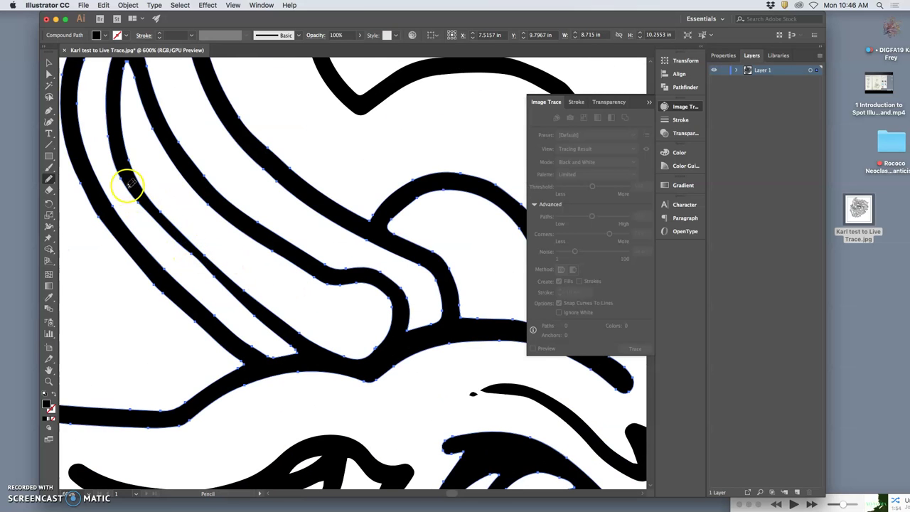
left_click_drag(136, 205, 154, 229)
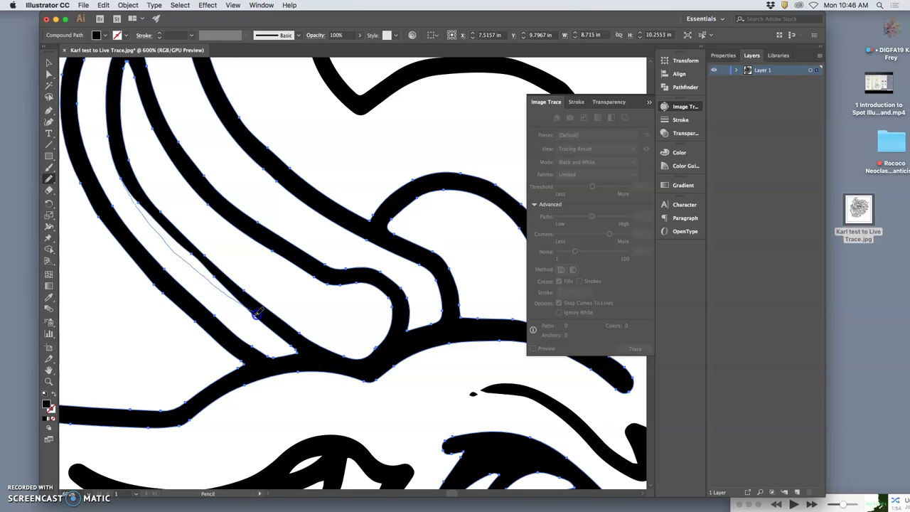
left_click_drag(256, 313, 258, 313)
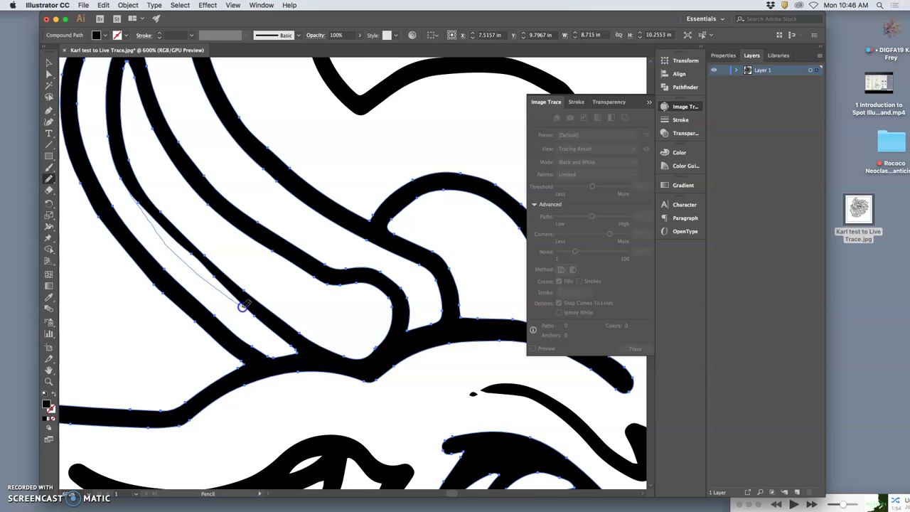
mouse_move(253, 314)
left_mouse_down()
mouse_move(258, 289)
mouse_move(242, 259)
mouse_move(199, 250)
mouse_move(151, 213)
mouse_move(119, 175)
left_mouse_up()
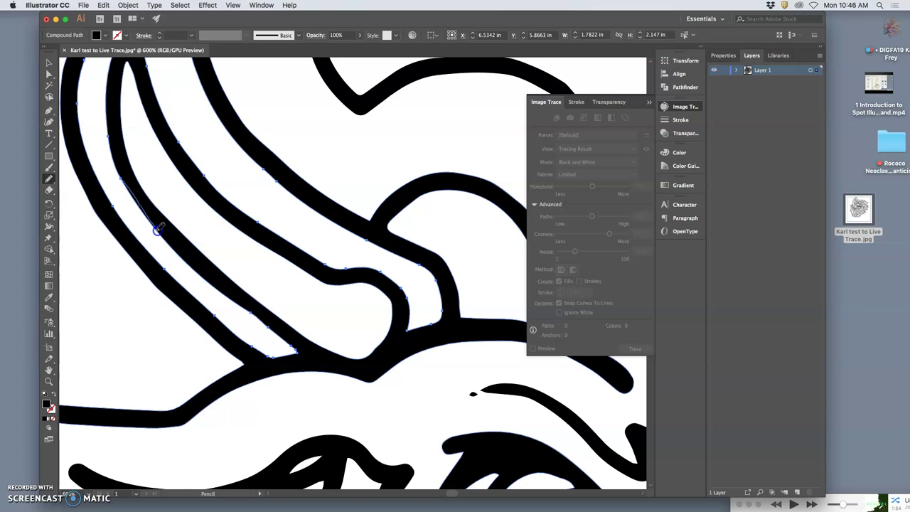
mouse_move(249, 313)
left_mouse_down()
mouse_move(138, 204)
mouse_move(118, 165)
left_mouse_up()
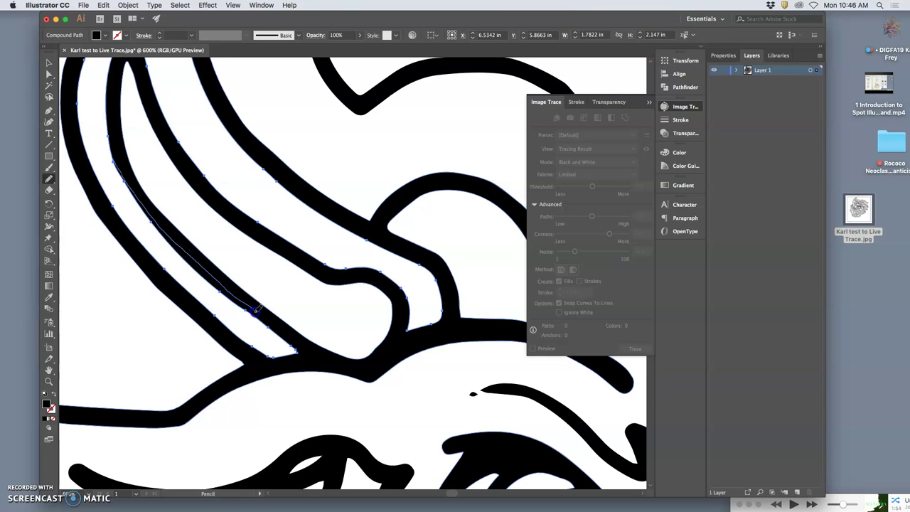
mouse_move(294, 321)
left_mouse_down()
mouse_move(271, 319)
mouse_move(220, 287)
mouse_move(231, 291)
left_mouse_up()
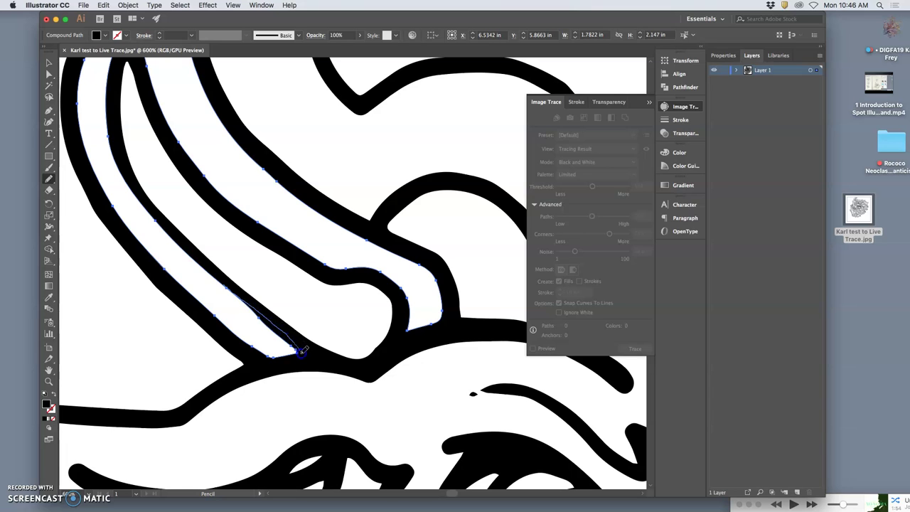
left_click_drag(295, 353, 296, 354)
key("super+z")
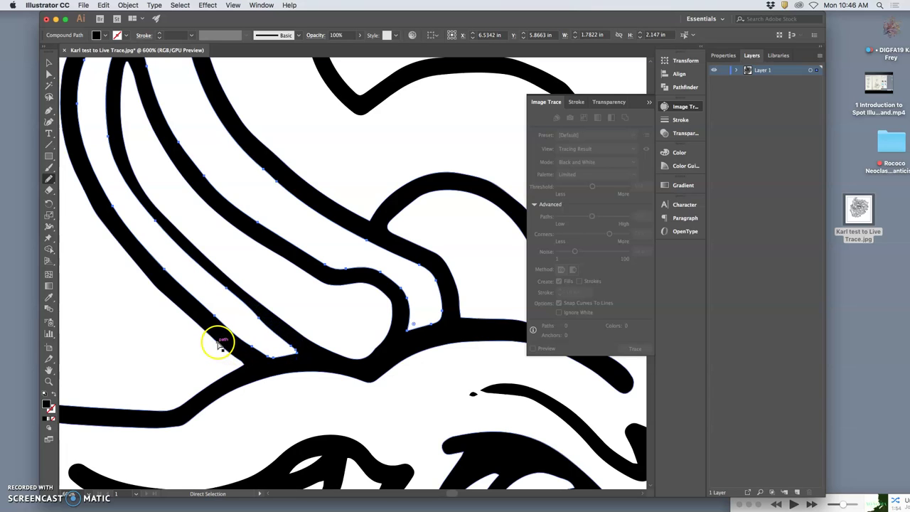
key("super+z")
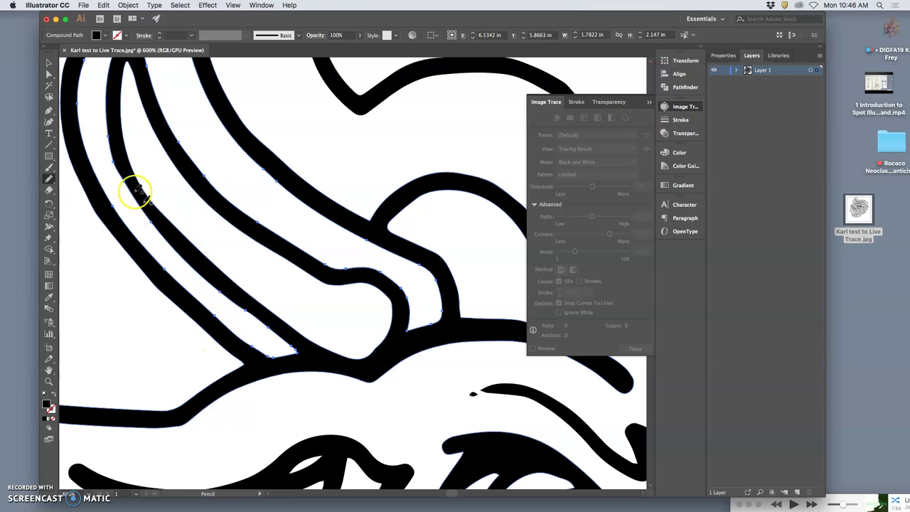
Redraw the lower-left edge of the horn's inner line down to the horn's base, and reselect the head linework
left_click_drag(117, 167, 114, 158)
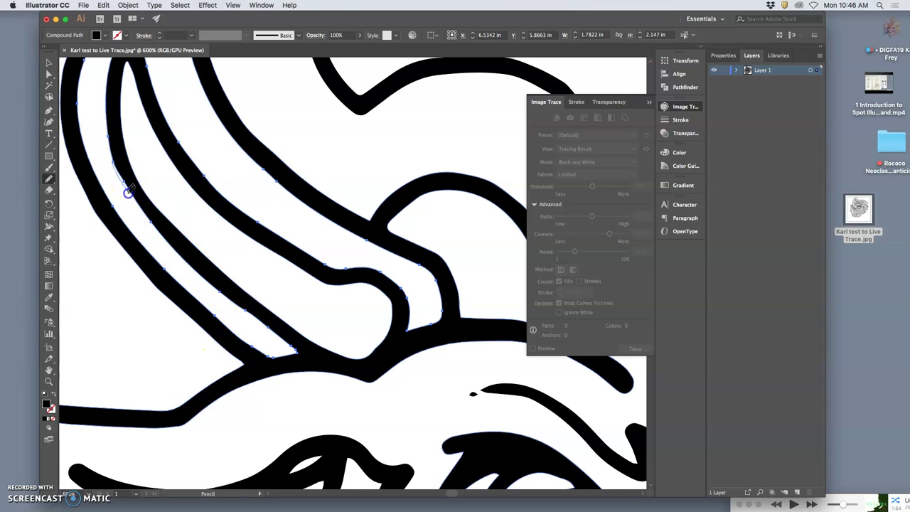
mouse_move(153, 222)
left_mouse_down()
mouse_move(218, 270)
mouse_move(232, 301)
left_mouse_up()
left_click_drag(291, 345, 295, 348)
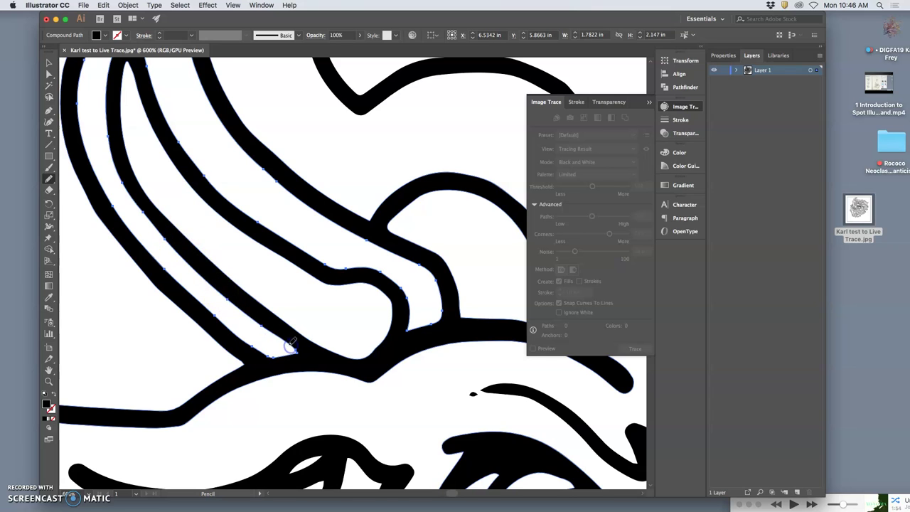
left_click(245, 307, "super")
left_click_drag(150, 187, 132, 160)
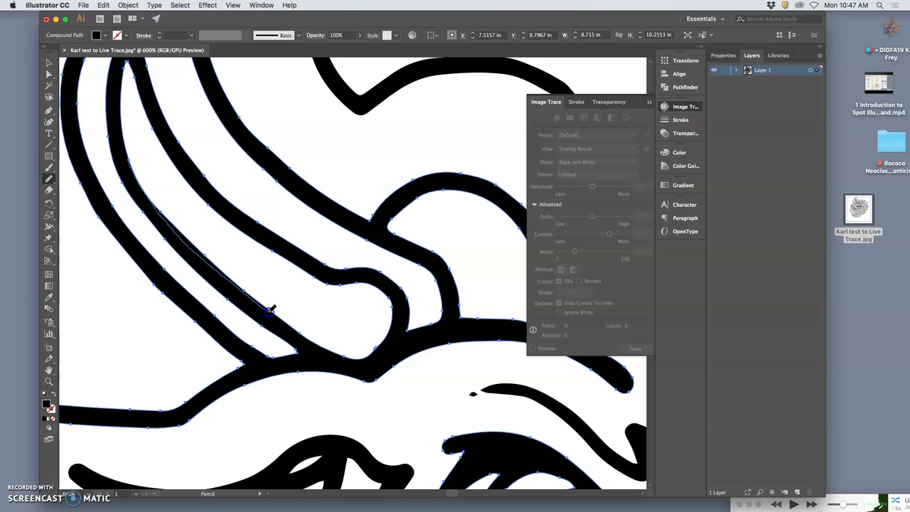
left_click_drag(298, 327, 298, 326)
key("super+z")
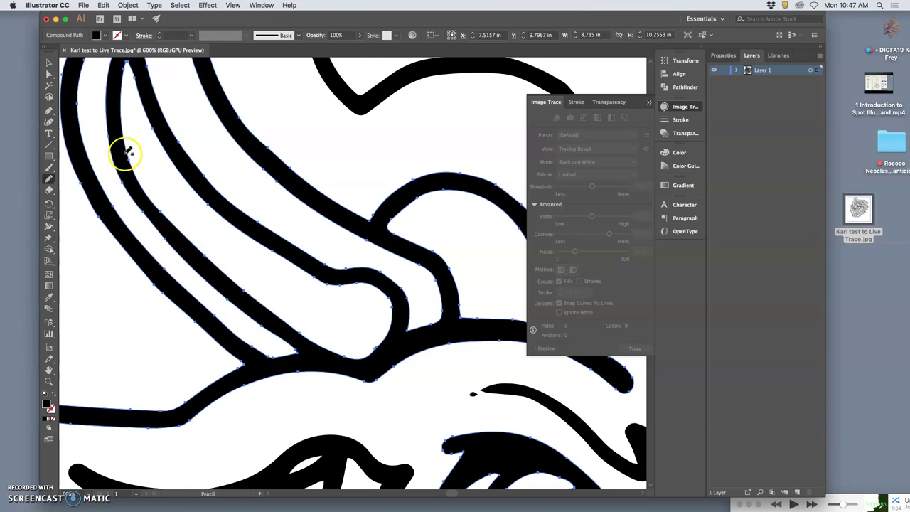
Redraw the upper-right edge of the horn's inner line as one smooth curve down to the horn's base
left_click_drag(128, 145, 129, 153)
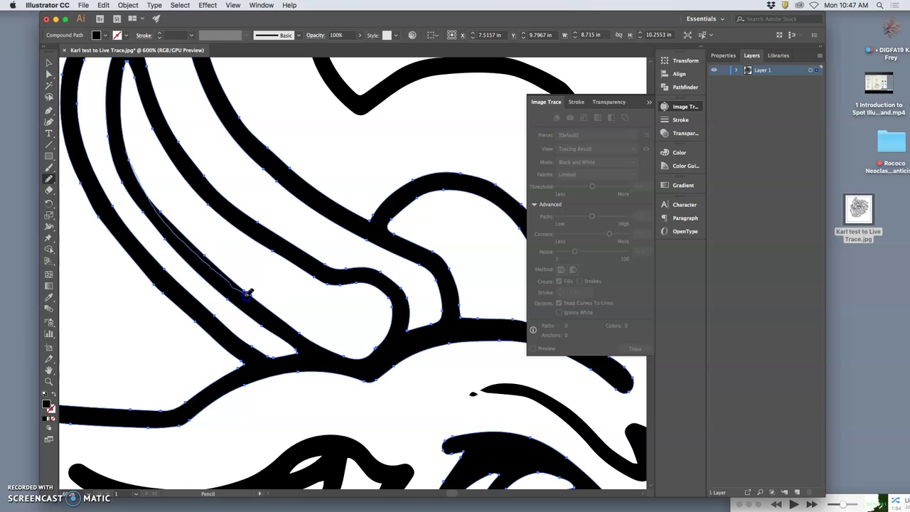
left_click_drag(283, 317, 278, 315)
left_click_drag(298, 271, 330, 316)
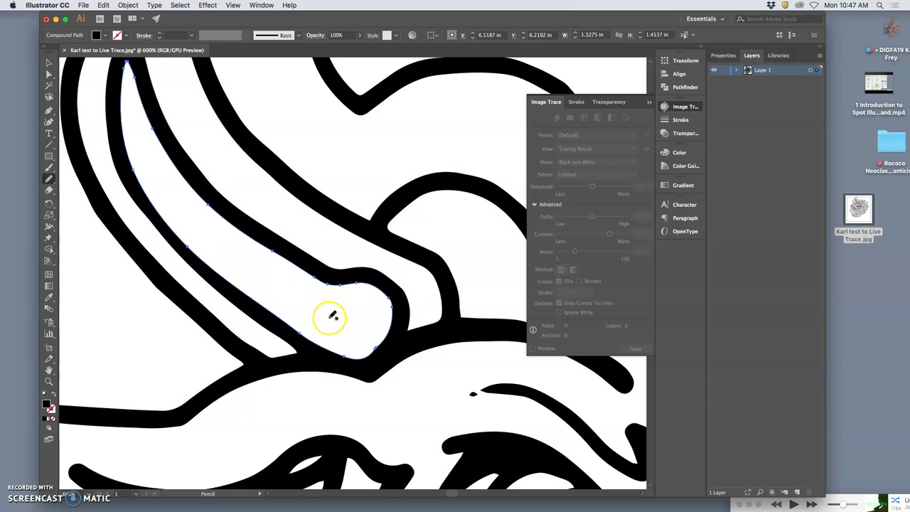
Select the head linework and redraw the bottom edge of the narrow white gap at the left horn's base with the Pencil tool
left_click(312, 351, "super")
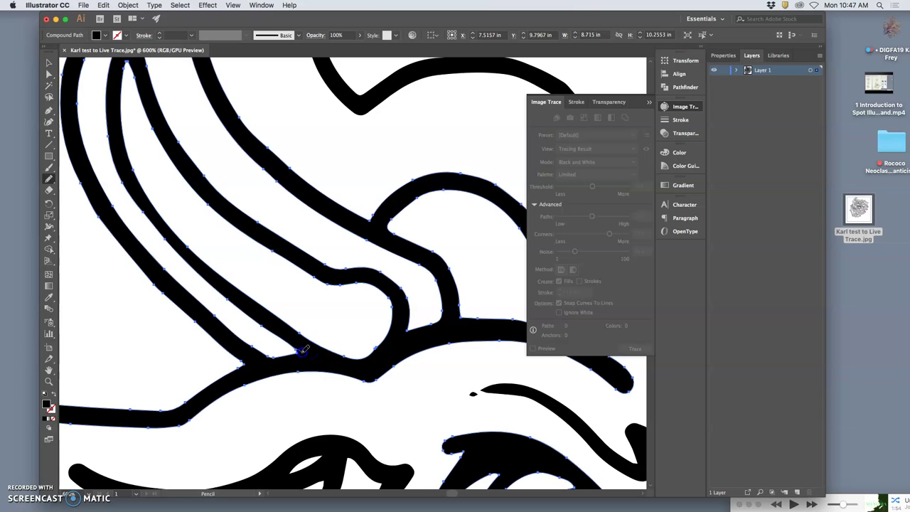
left_click_drag(294, 353, 273, 358)
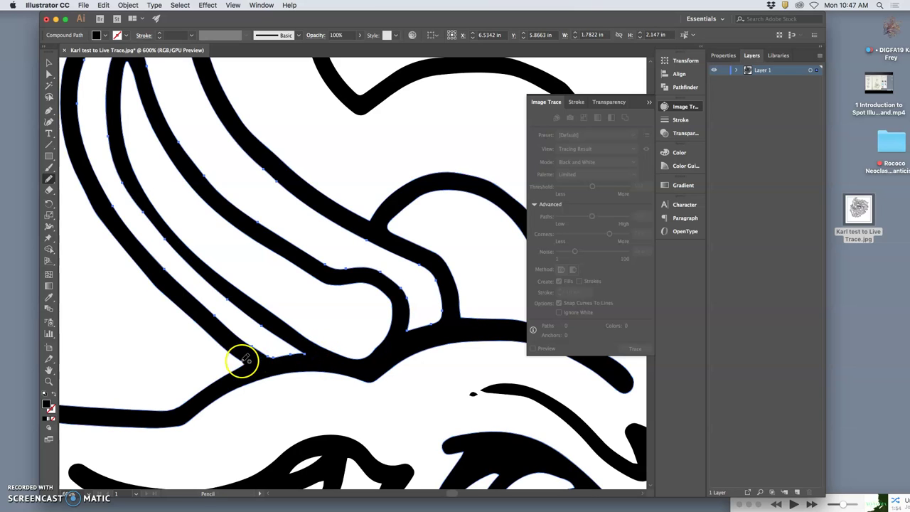
Reselect the head linework and even out the outer edge of the left horn near its base with the Smooth tool
left_click(195, 317, "super")
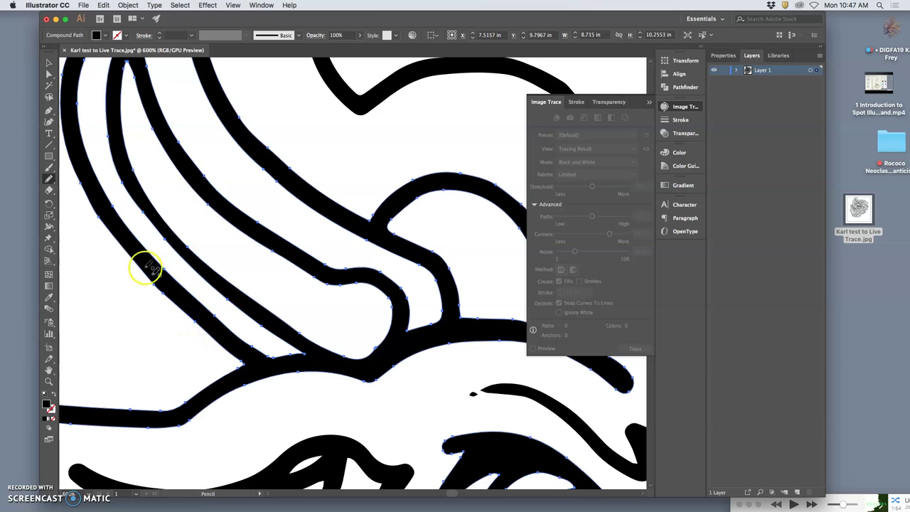
left_click_drag(50, 178, 57, 182)
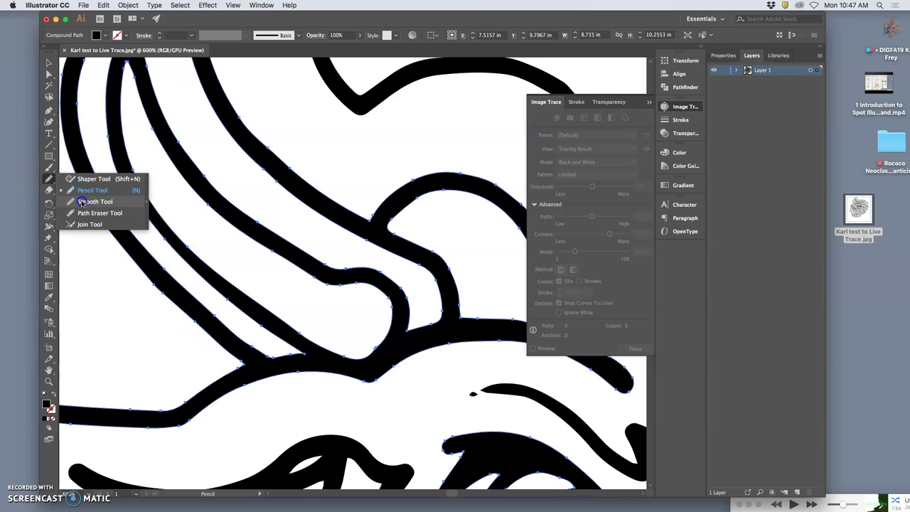
left_click(84, 201)
left_click_drag(147, 284, 188, 326)
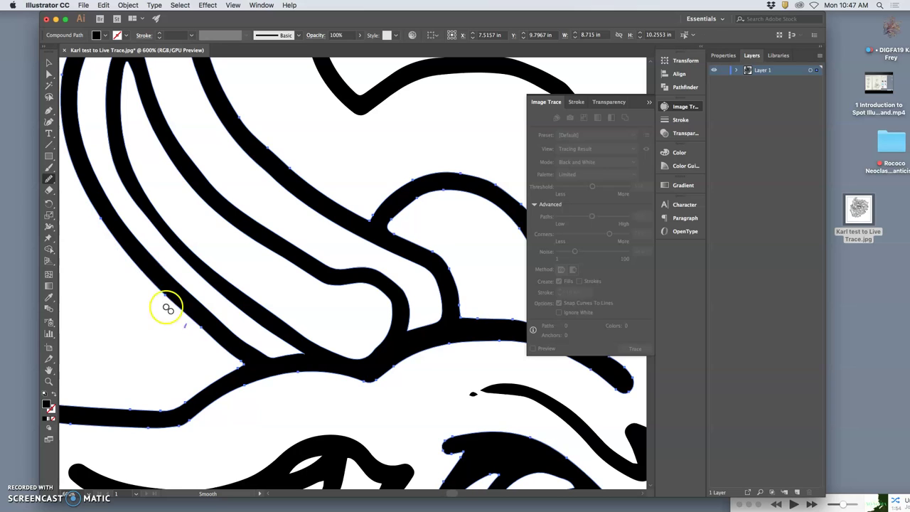
left_click_drag(156, 285, 223, 350)
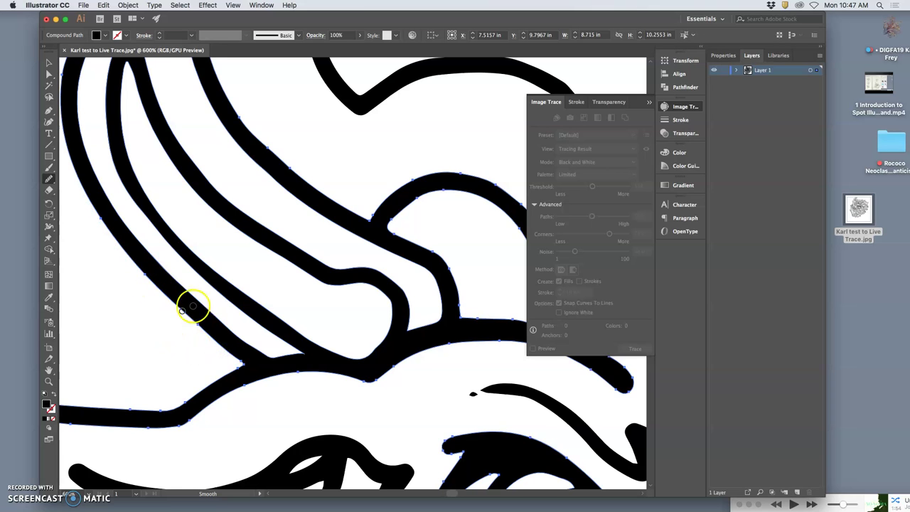
Smooth the upper edge of the rounded hump in the outer contour line above the bull's head
scroll(237, 256, "up", 5)
scroll(245, 255, "right", 5)
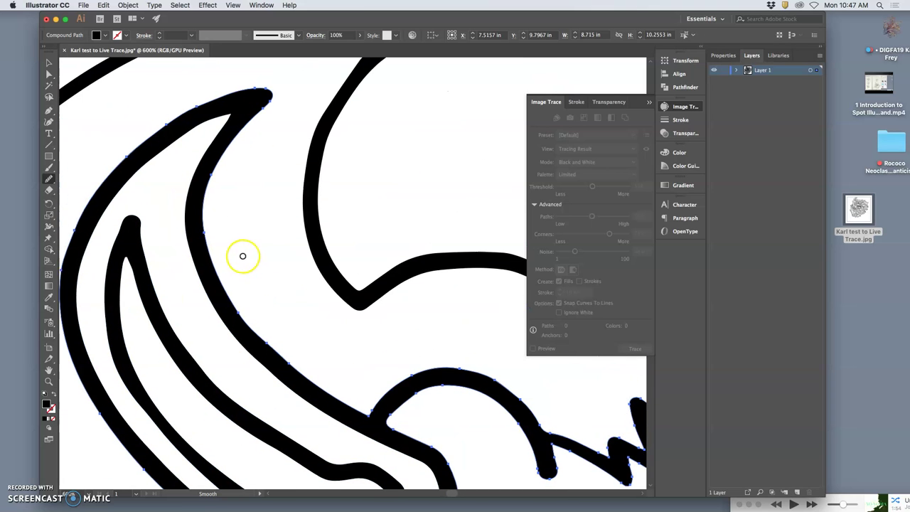
mouse_move(276, 259)
left_mouse_down()
mouse_move(304, 255)
mouse_move(351, 267)
mouse_move(381, 293)
left_mouse_up()
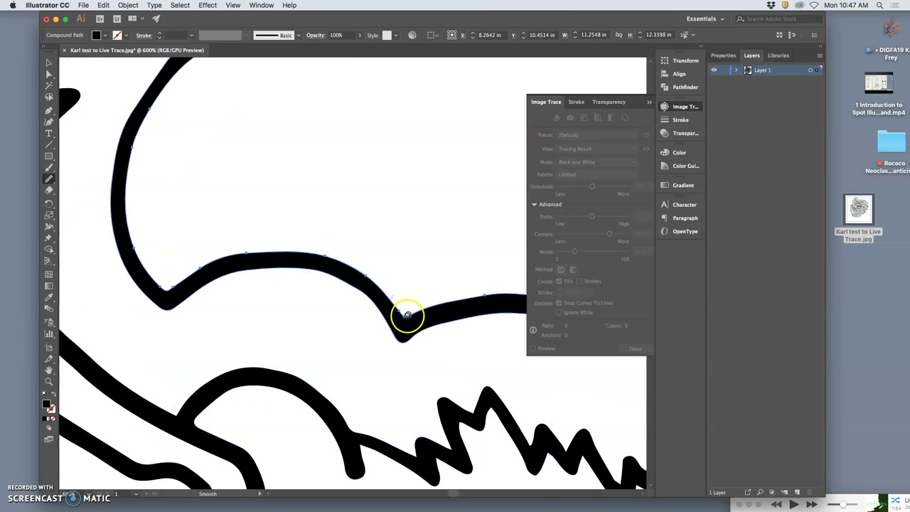
Select the head linework and redraw the upper edge of the right horn's inner line with the Pencil tool, from its tip toward the horn's base
scroll(400, 315, "right", 4)
scroll(385, 307, "down", 8)
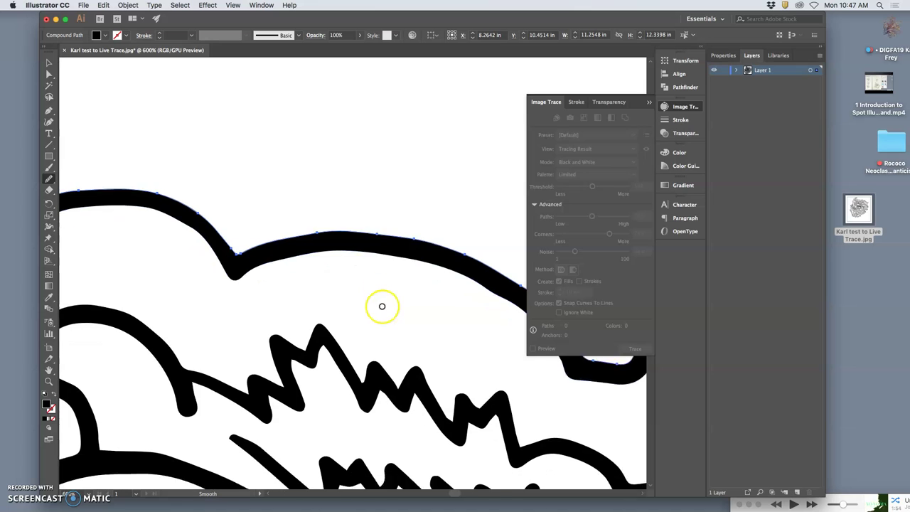
scroll(380, 307, "right", 5)
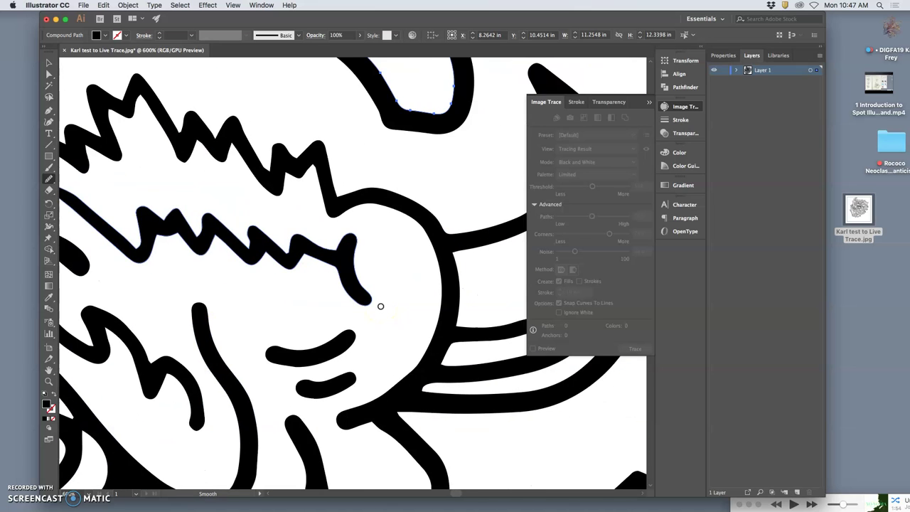
scroll(381, 307, "up", 3)
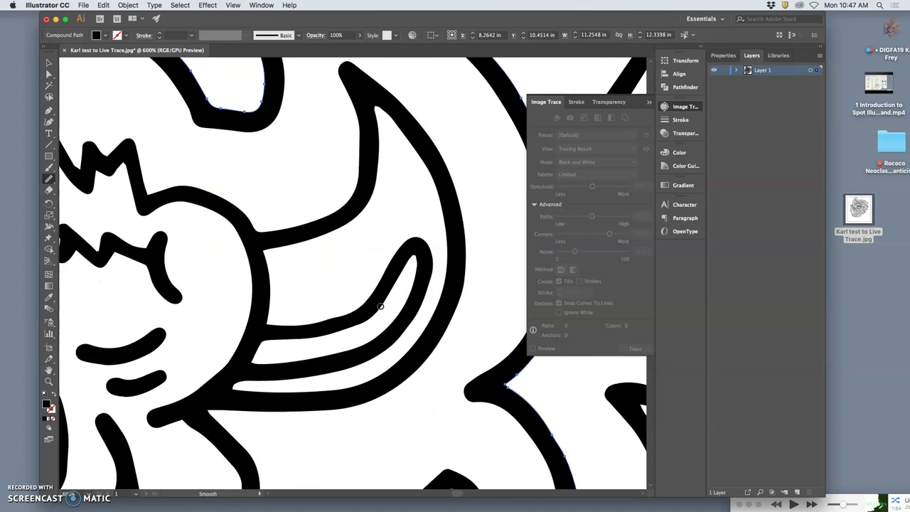
left_click(421, 292, "super")
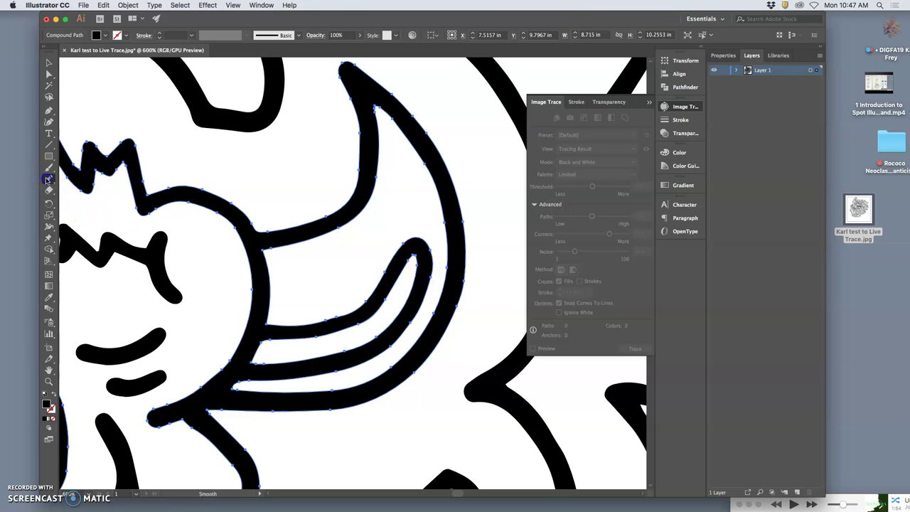
left_click_drag(57, 178, 57, 178)
left_click(91, 188)
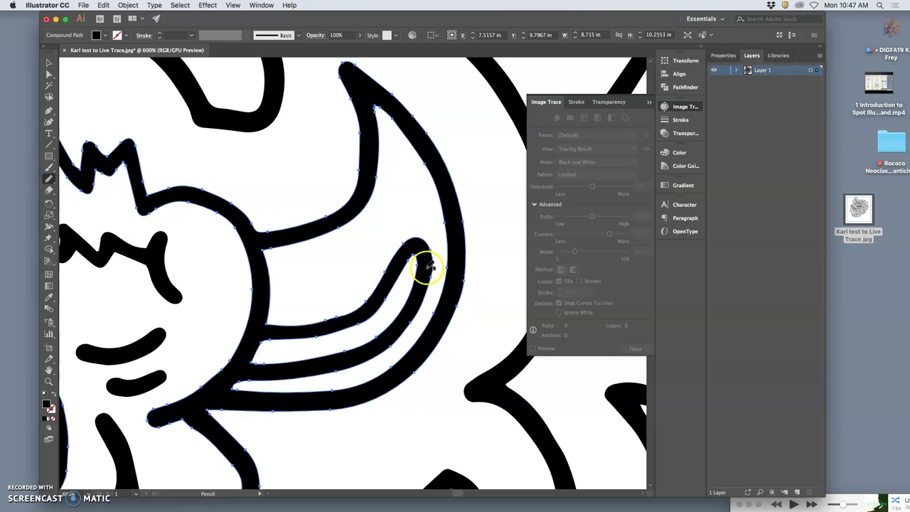
mouse_move(400, 252)
left_mouse_down()
mouse_move(365, 300)
mouse_move(277, 324)
left_mouse_up()
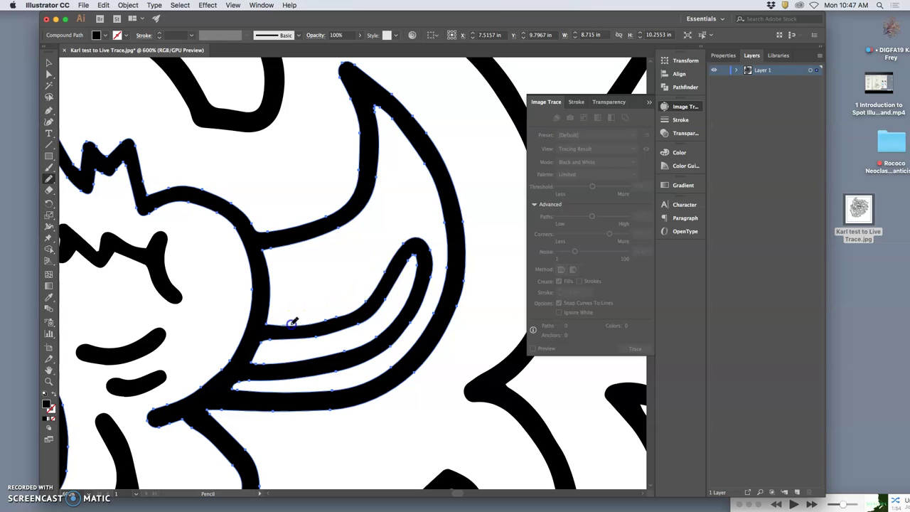